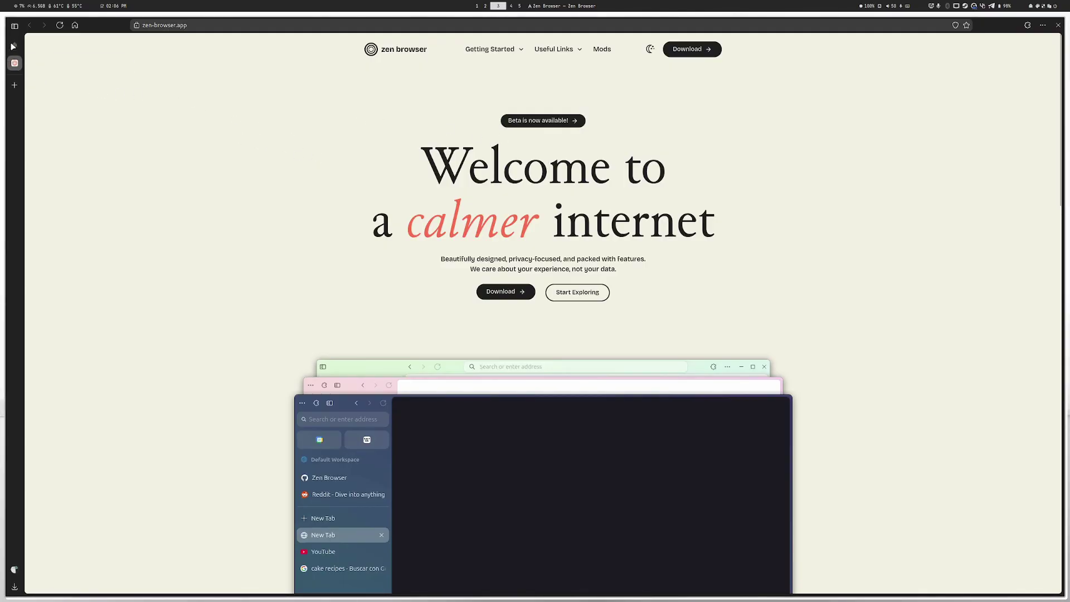
- Open the browser settings and enable cycling through tabs in recently used order with Ctrl+Tab
{"action": "left_click", "coordinate": [1043, 25]}
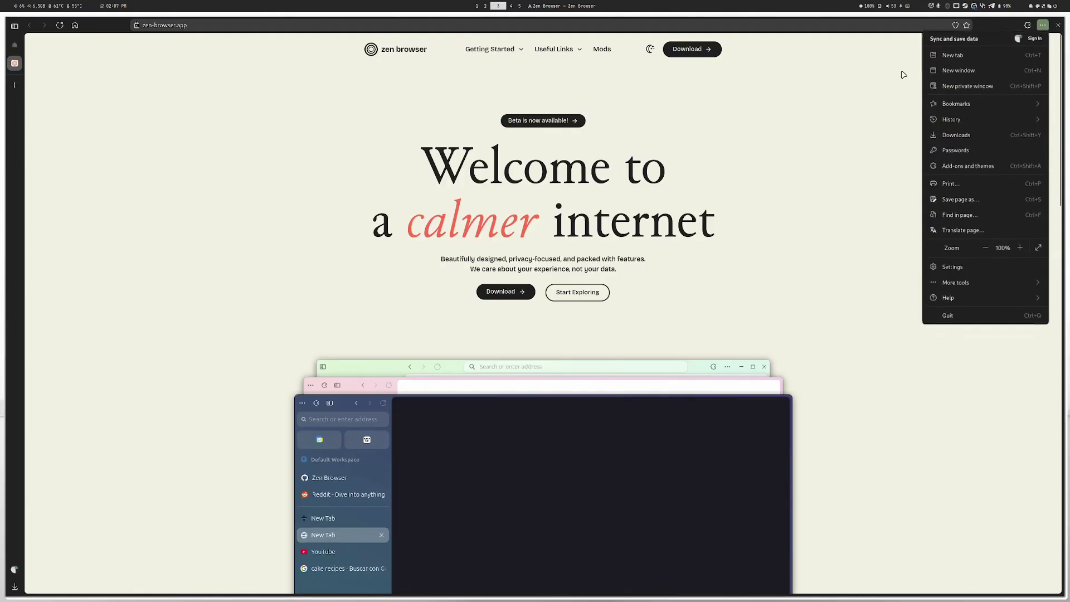
{"action": "left_click", "coordinate": [944, 263]}
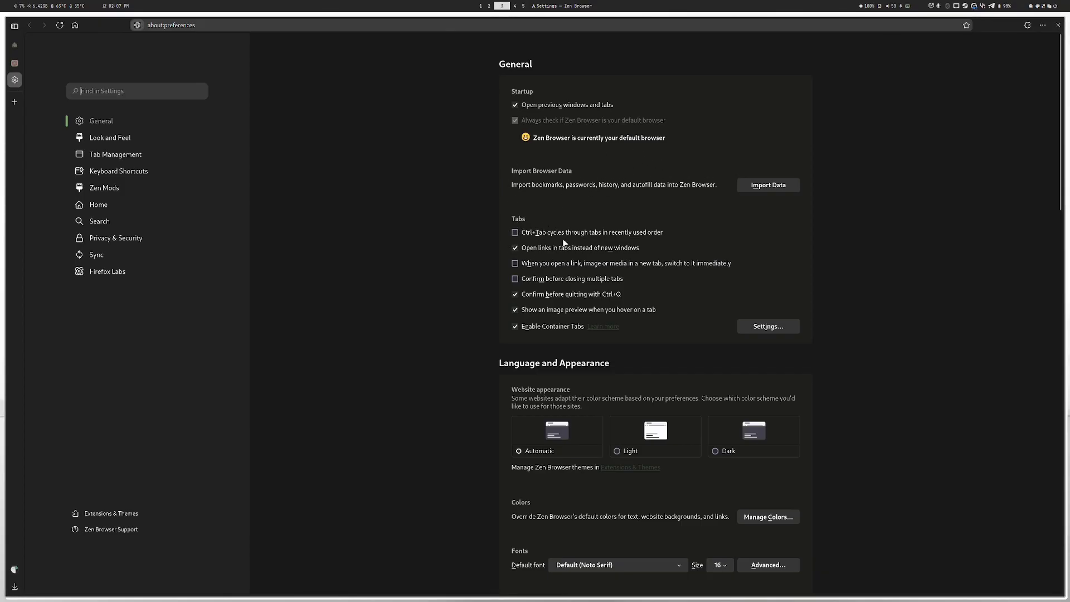
{"action": "left_click", "coordinate": [515, 233]}
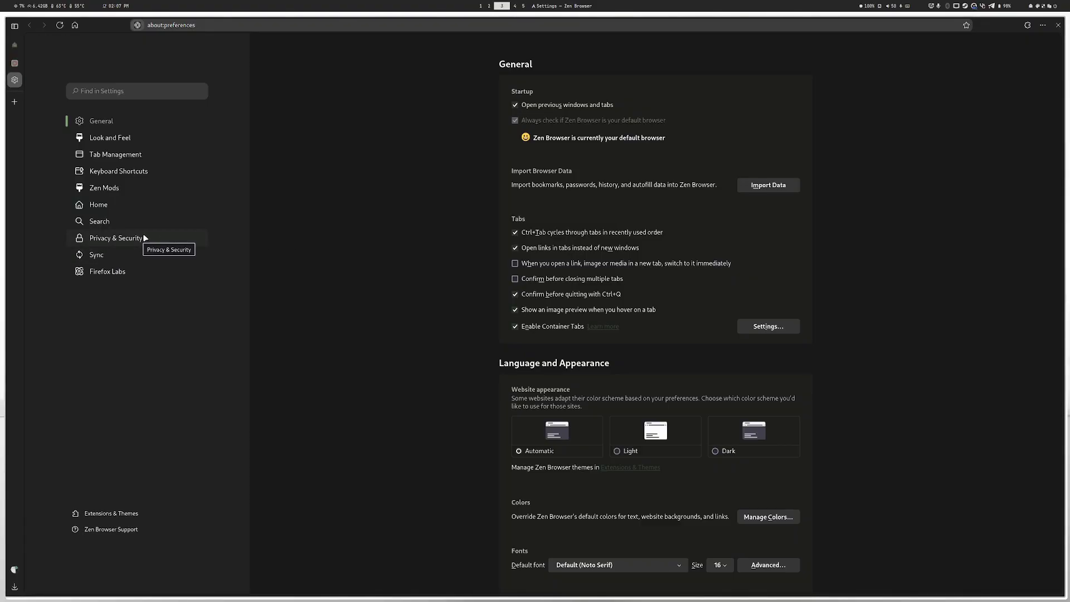
- Sign in to Sync with a Mozilla account, entering the account's e-mail address
{"action": "left_click", "coordinate": [113, 256]}
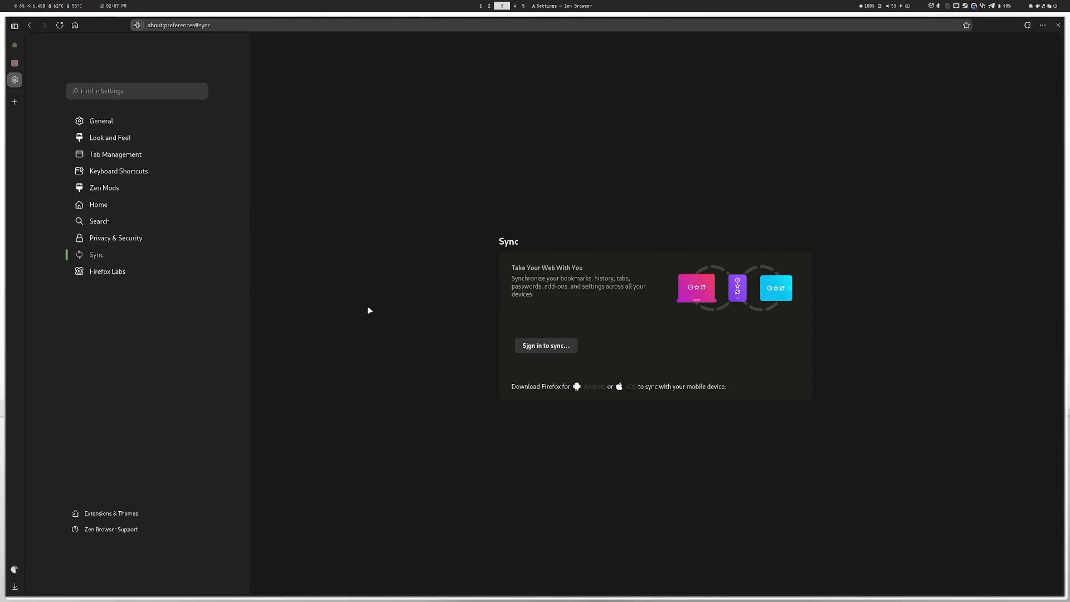
{"action": "left_click", "coordinate": [109, 121]}
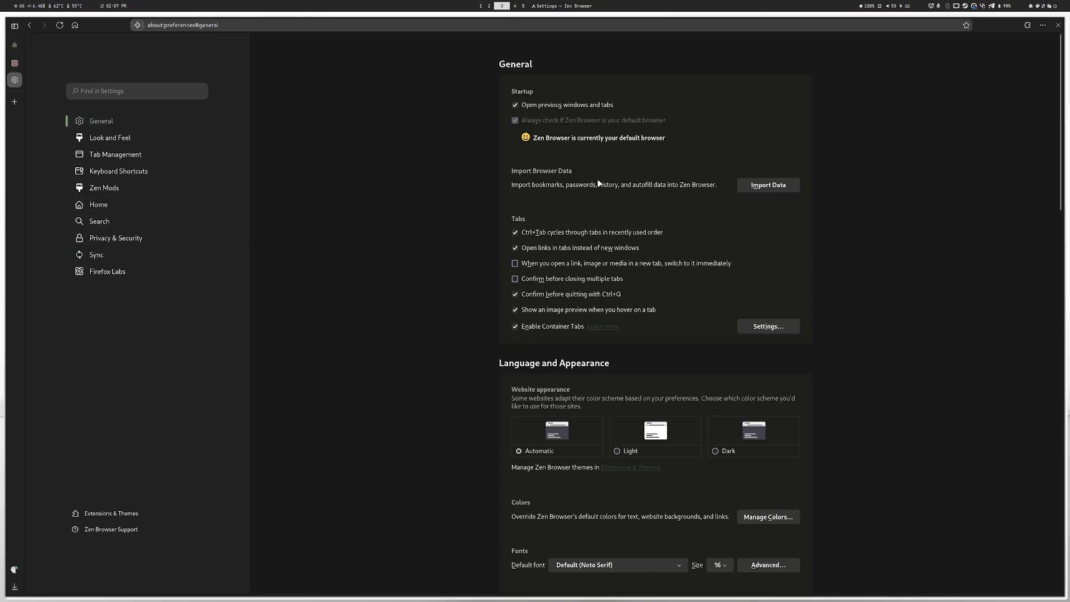
{"action": "scroll", "coordinate": [605, 268], "scroll_direction": "down", "scroll_amount": 8}
{"action": "scroll", "coordinate": [605, 268], "scroll_direction": "up", "scroll_amount": 8}
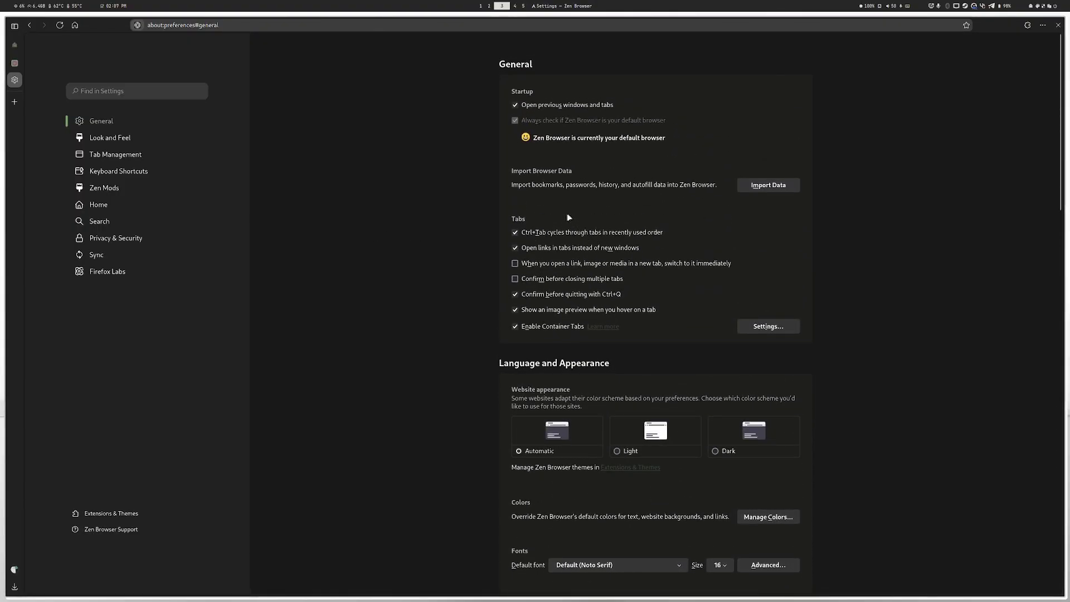
{"action": "left_click", "coordinate": [101, 255]}
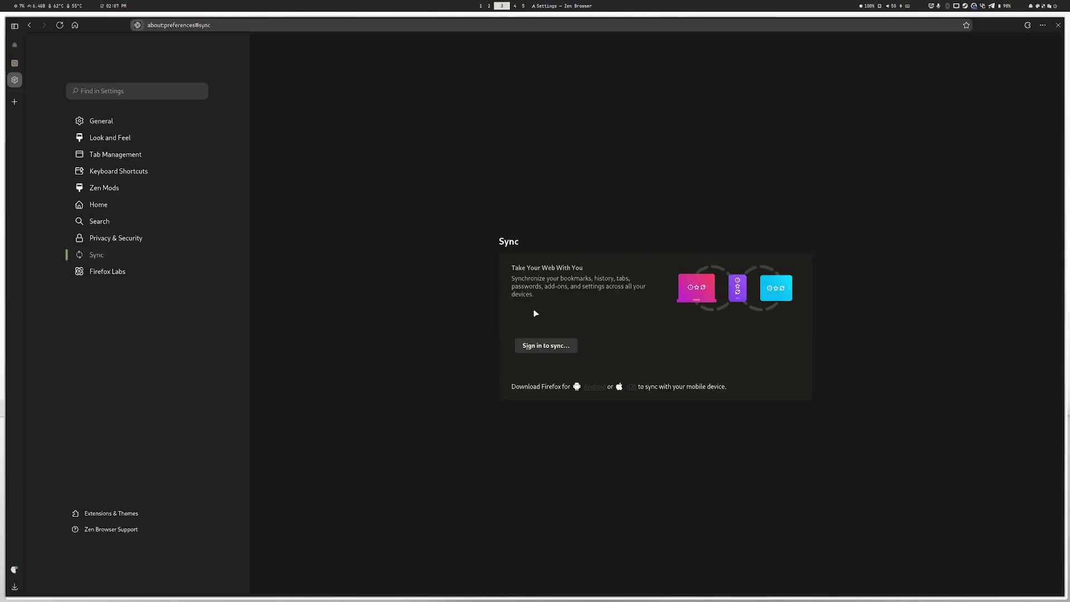
{"action": "left_click", "coordinate": [549, 349]}
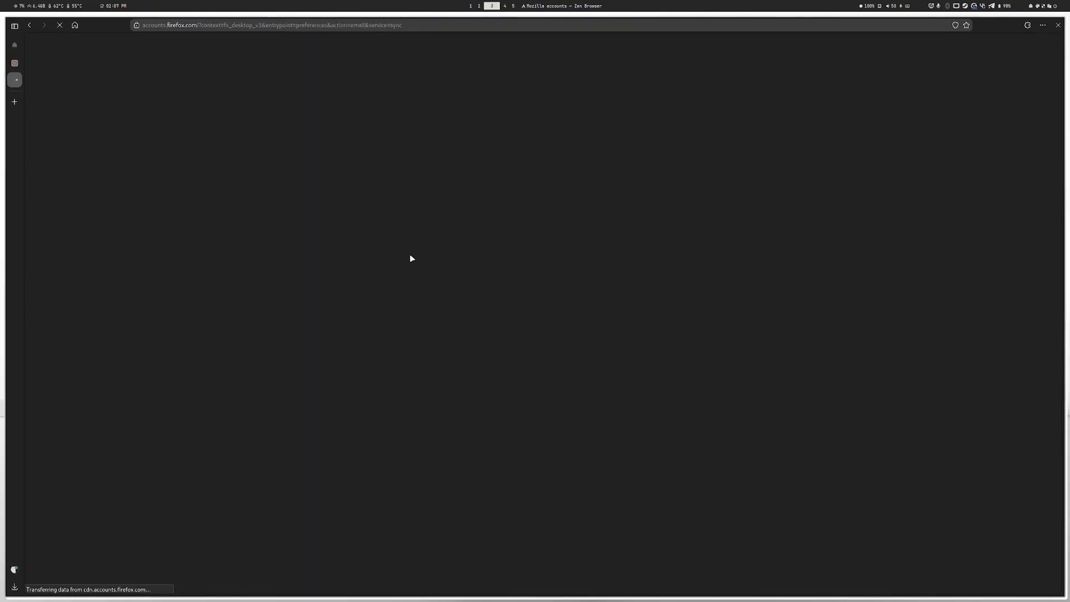
{"action": "type", "text": "theb"}
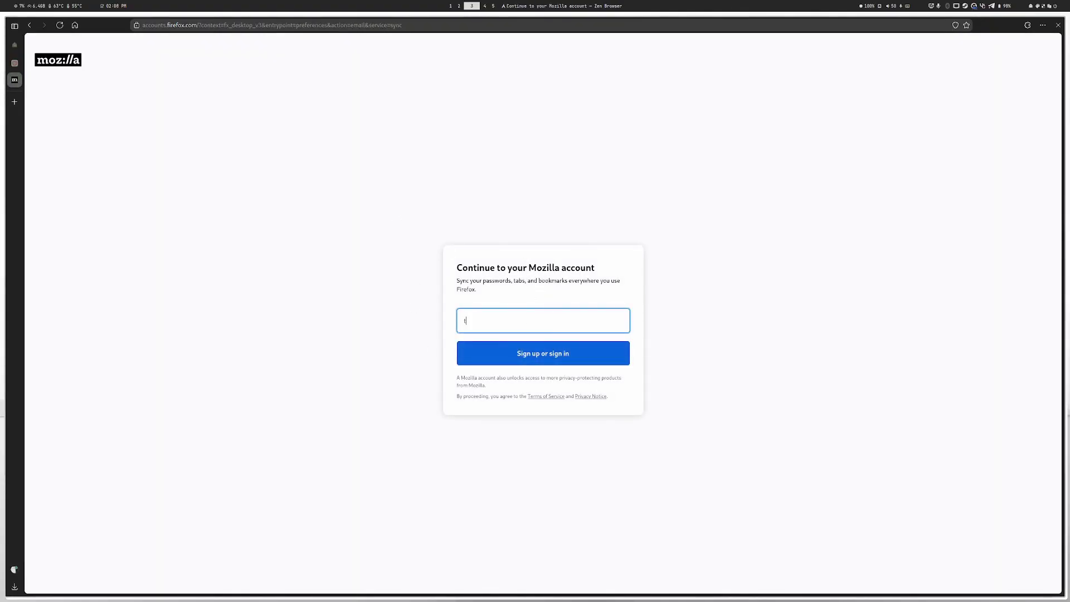
{"action": "type", "text": "lack"}
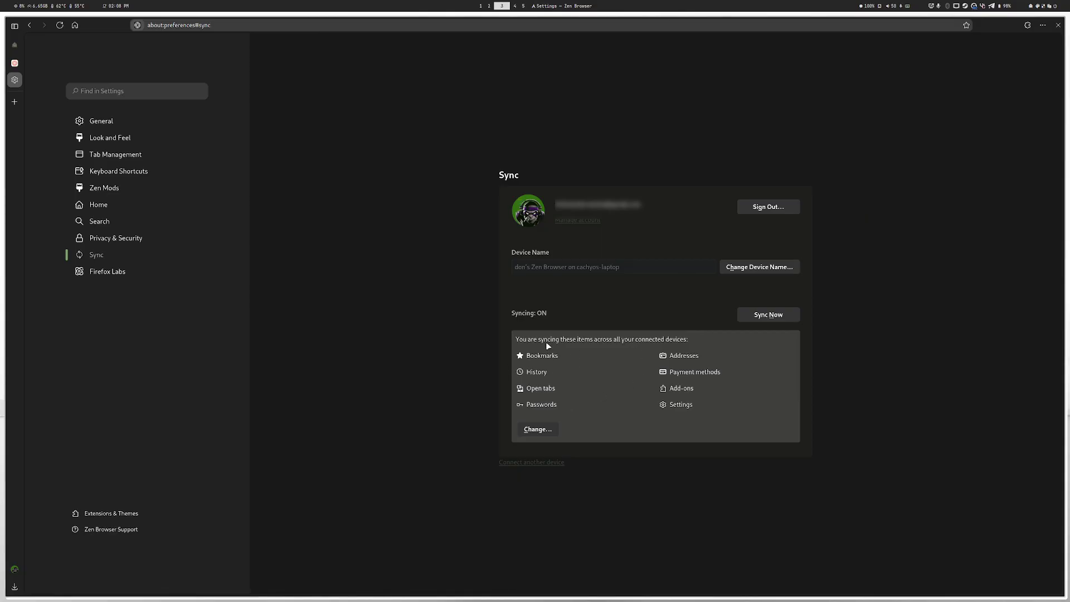
- Review the categories of synced items and the General settings for appearance, fonts, zoom, language, translations and downloads
{"action": "left_click_drag", "start_coordinate": [513, 347], "coordinate": [573, 396]}
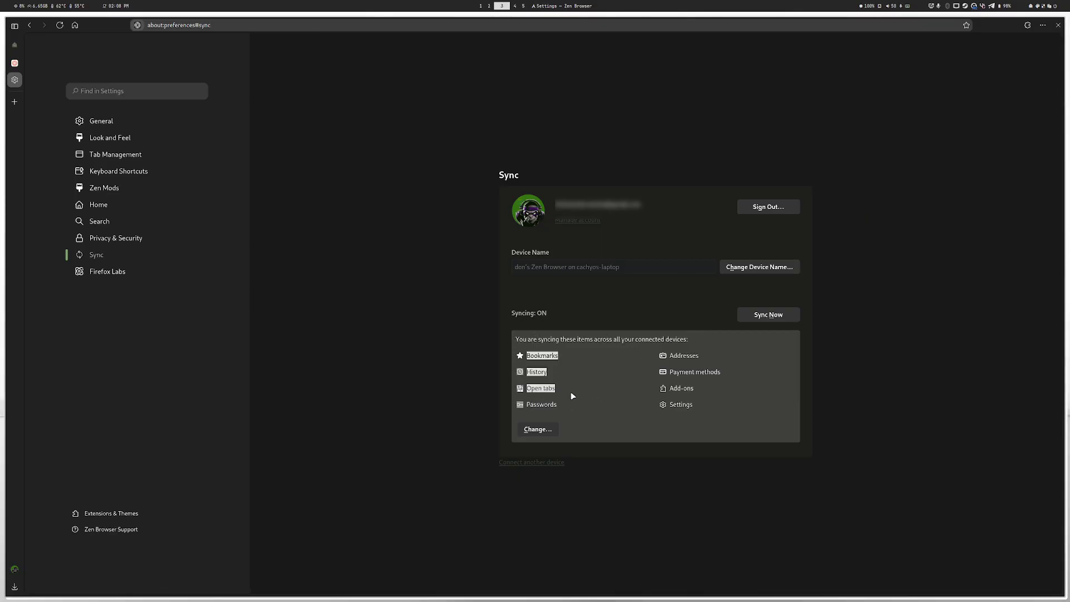
{"action": "left_click_drag", "start_coordinate": [720, 400], "coordinate": [669, 369]}
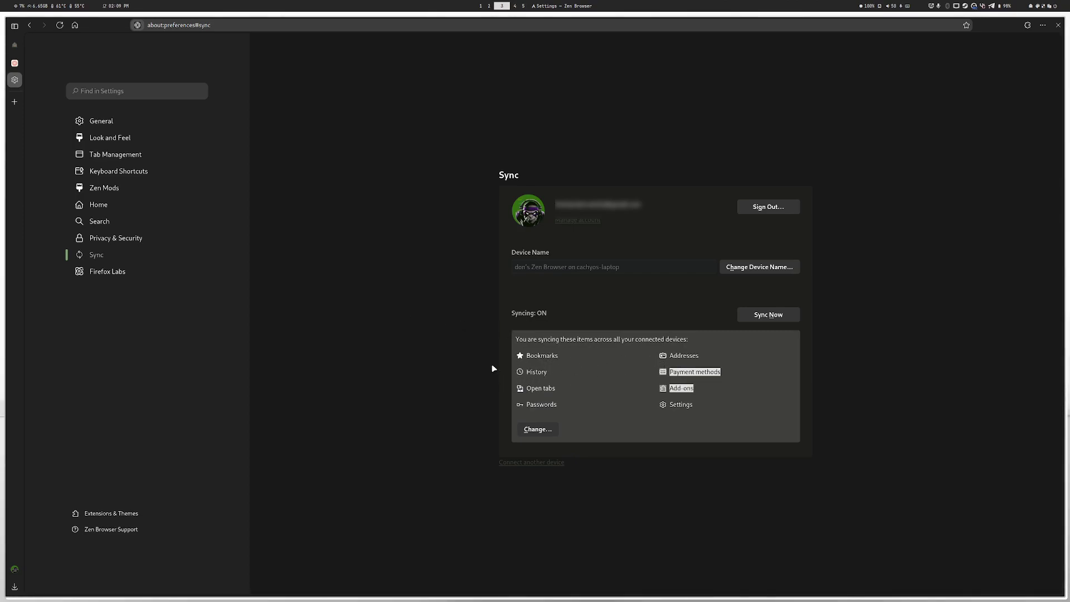
{"action": "left_click", "coordinate": [114, 124]}
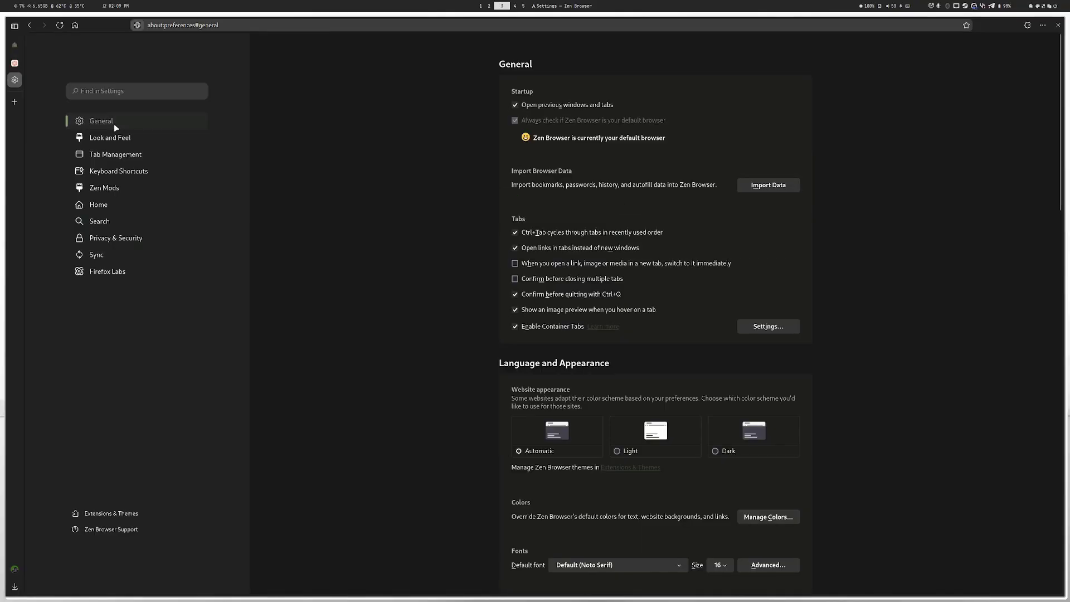
{"action": "scroll", "coordinate": [596, 275], "scroll_direction": "down", "scroll_amount": 3}
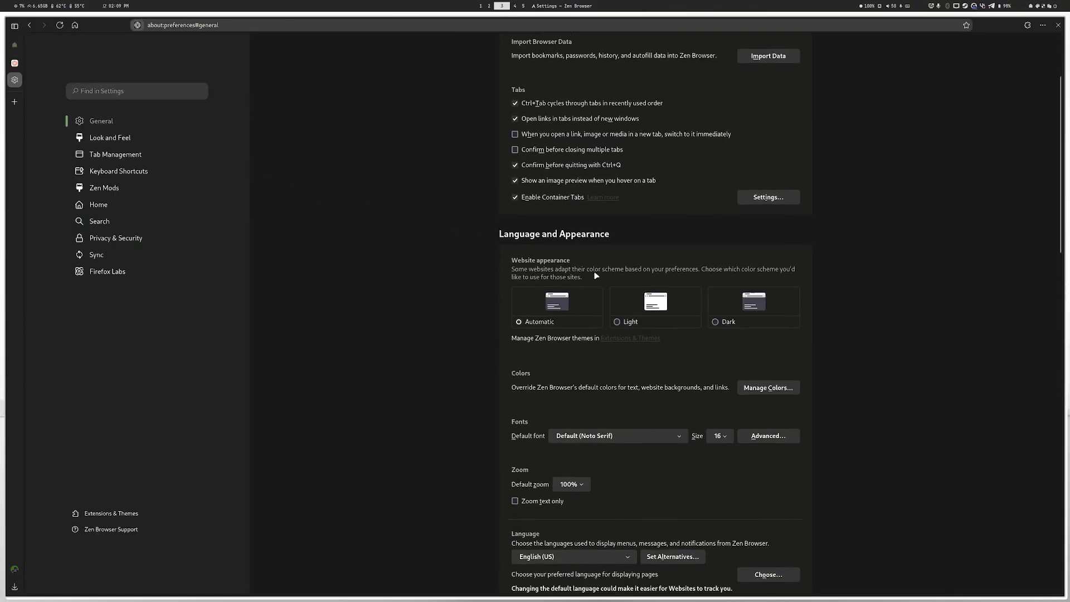
{"action": "scroll", "coordinate": [597, 275], "scroll_direction": "down", "scroll_amount": 5}
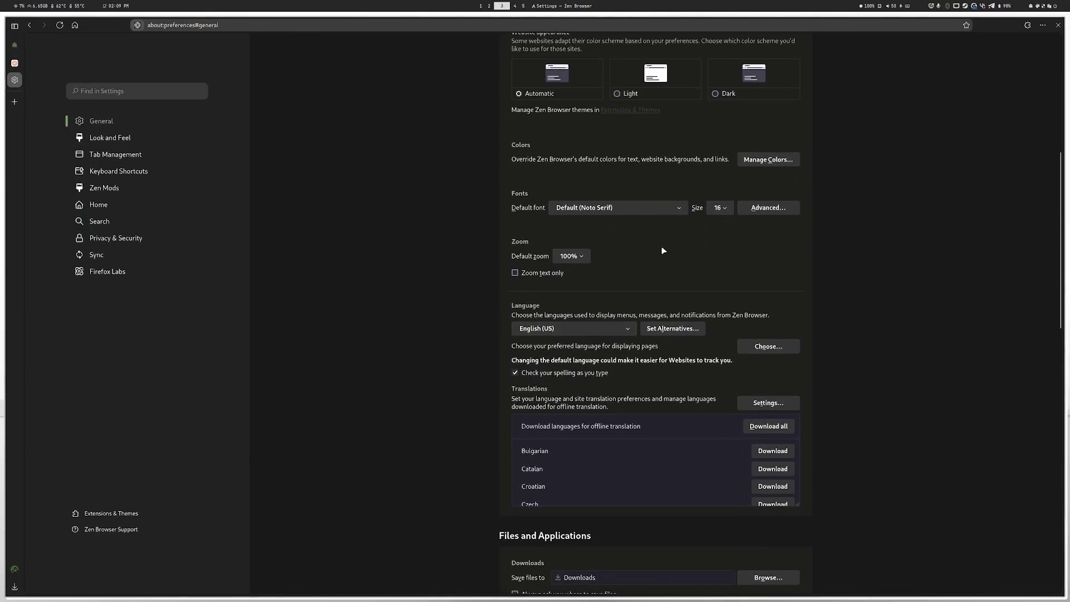
{"action": "scroll", "coordinate": [618, 346], "scroll_direction": "down", "scroll_amount": 3}
{"action": "scroll", "coordinate": [616, 289], "scroll_direction": "down", "scroll_amount": 4}
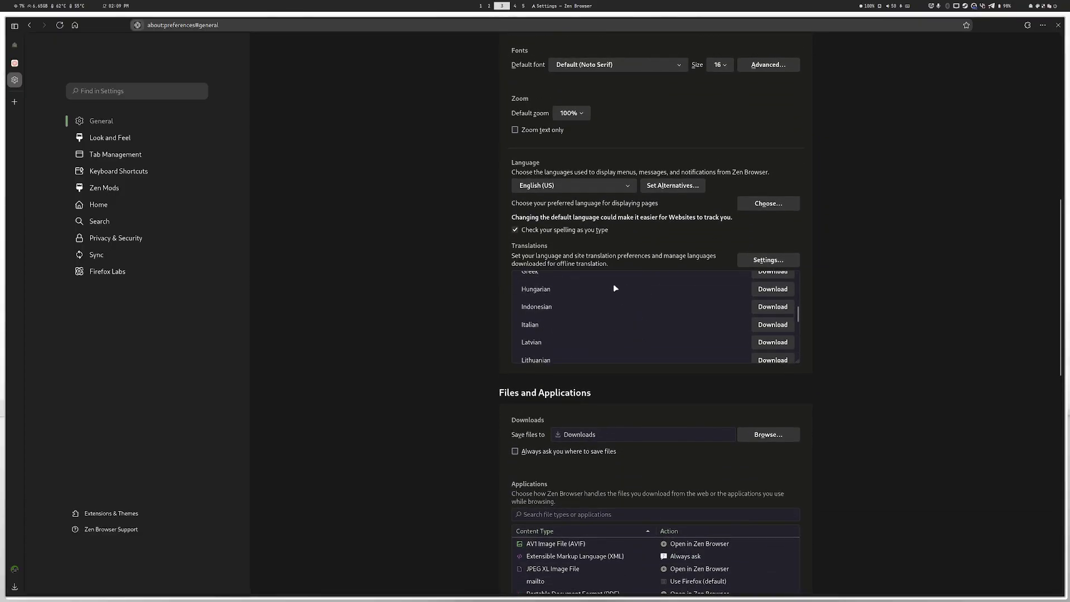
{"action": "scroll", "coordinate": [616, 288], "scroll_direction": "up", "scroll_amount": 12}
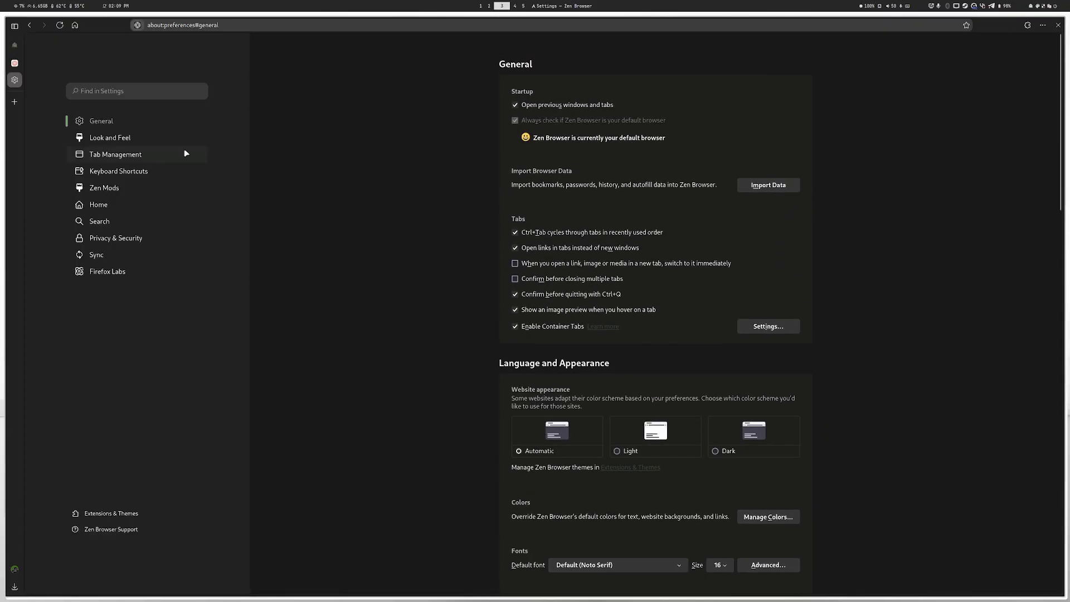
- In the Look and Feel settings, enable compact mode with Hide Both and reveal the hidden toolbar and sidebar
{"action": "left_click", "coordinate": [109, 138]}
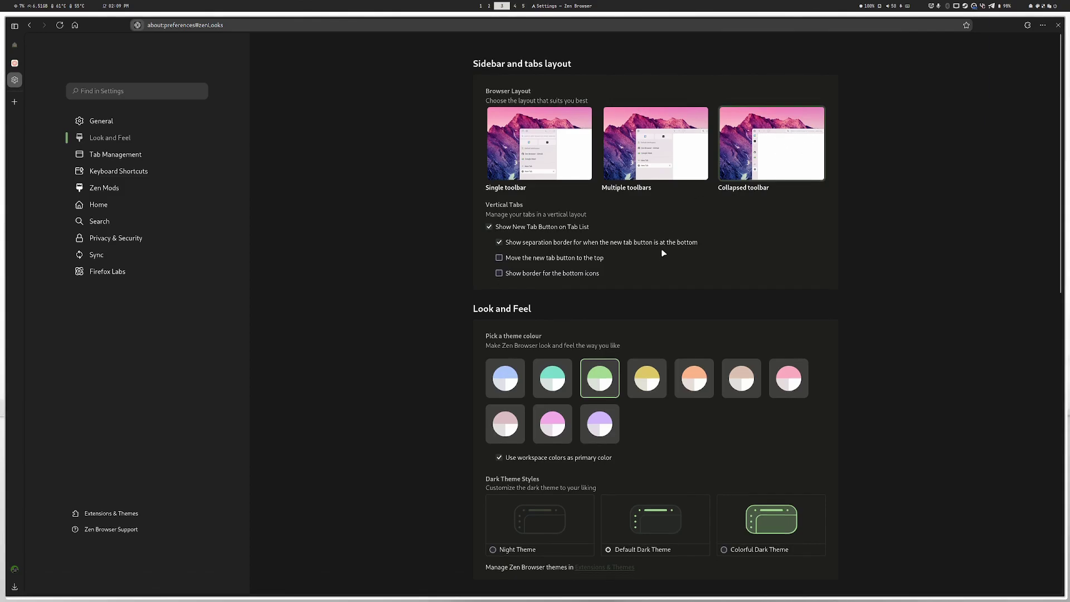
{"action": "scroll", "coordinate": [568, 251], "scroll_direction": "down", "scroll_amount": 5}
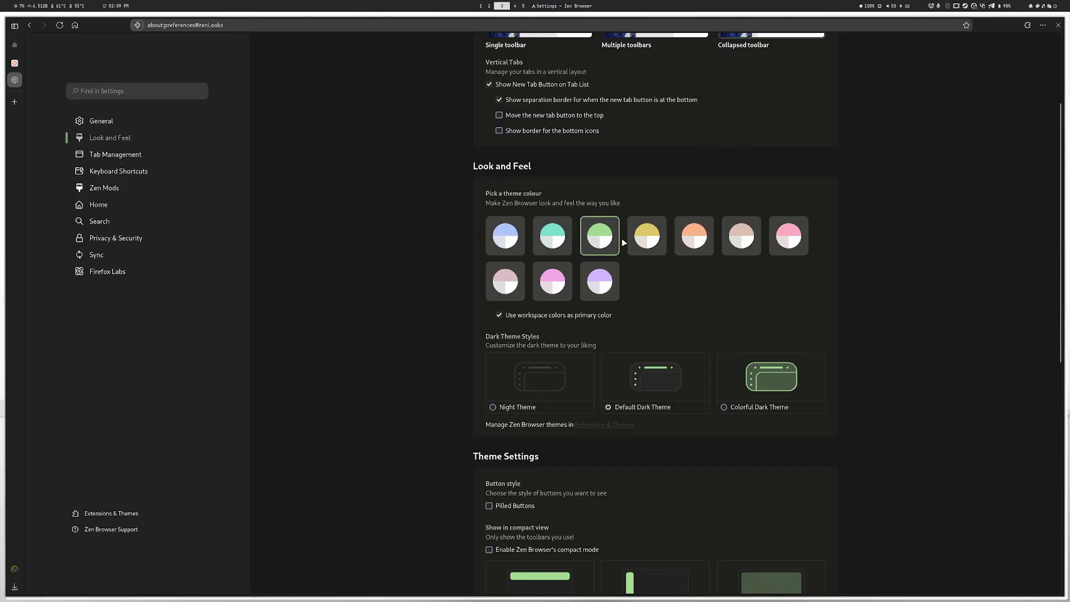
{"action": "scroll", "coordinate": [596, 251], "scroll_direction": "down", "scroll_amount": 2}
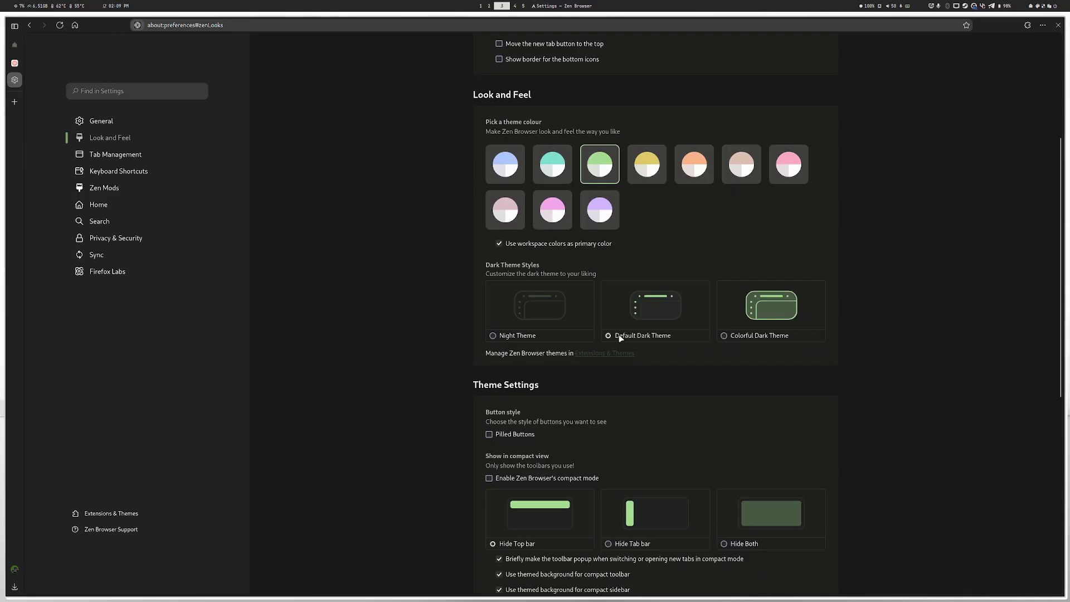
{"action": "scroll", "coordinate": [633, 222], "scroll_direction": "down", "scroll_amount": 4}
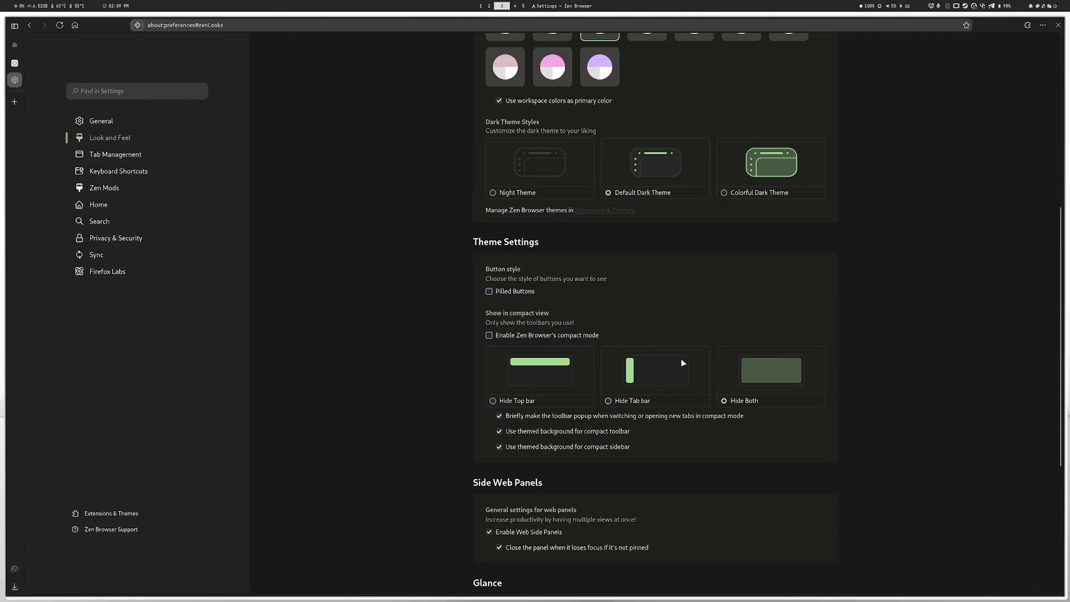
{"action": "left_click", "coordinate": [489, 335]}
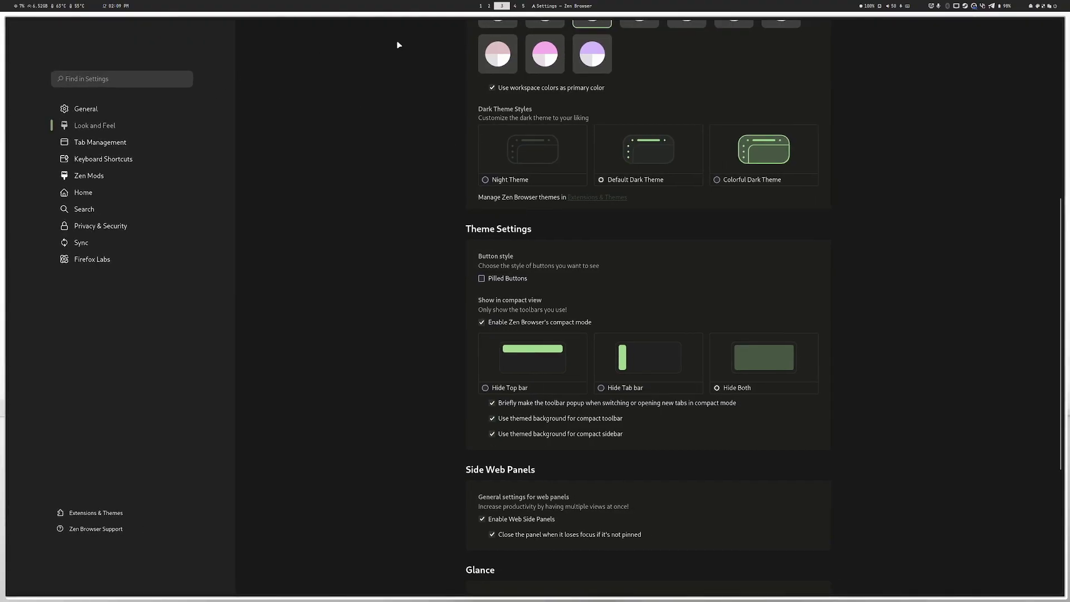
{"action": "mouse_move", "coordinate": [474, 20]}
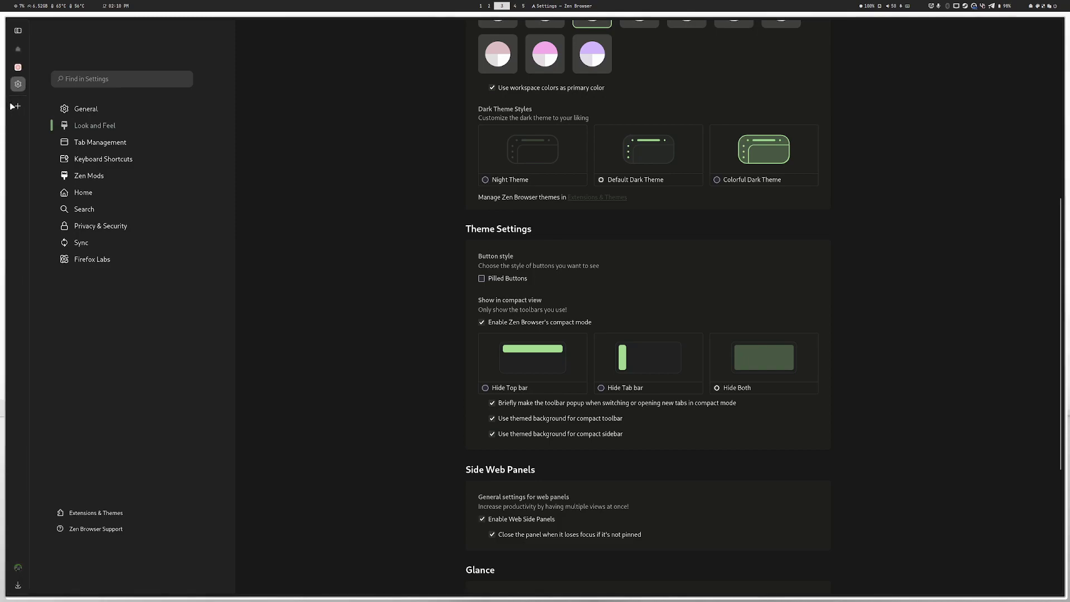
{"action": "mouse_move", "coordinate": [365, 24]}
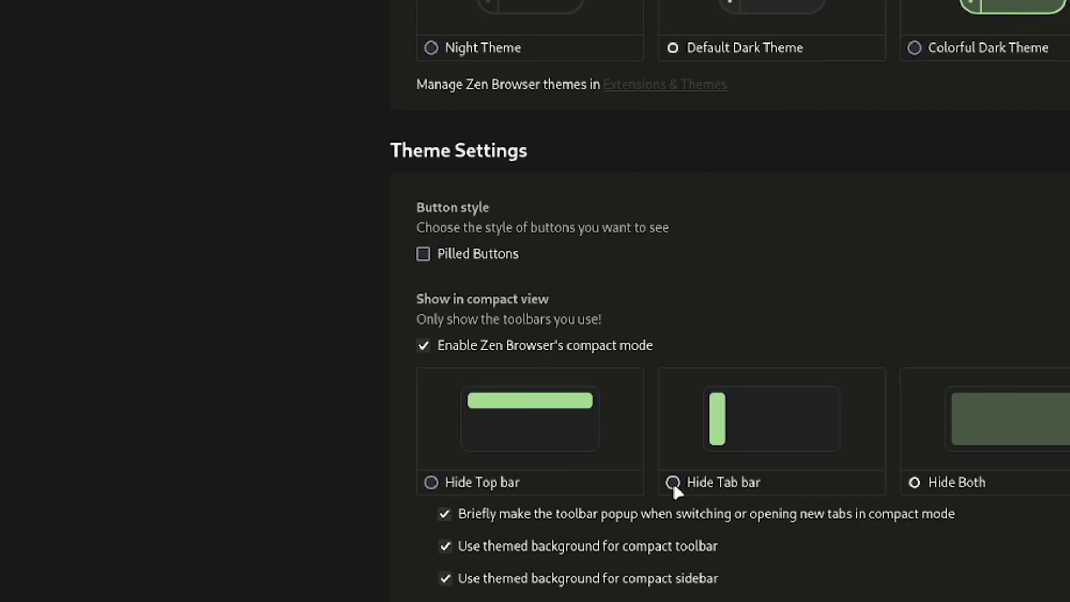
- Switch the compact view to Hide Tab bar, then to Hide Top bar, and disable compact mode
{"action": "left_click", "coordinate": [601, 388]}
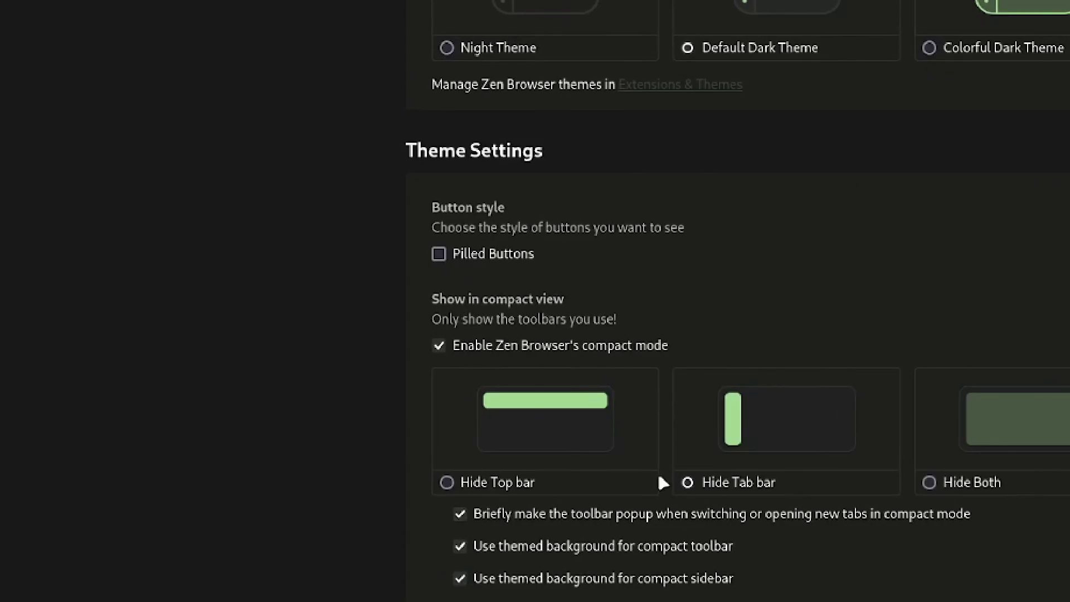
{"action": "left_click", "coordinate": [444, 482]}
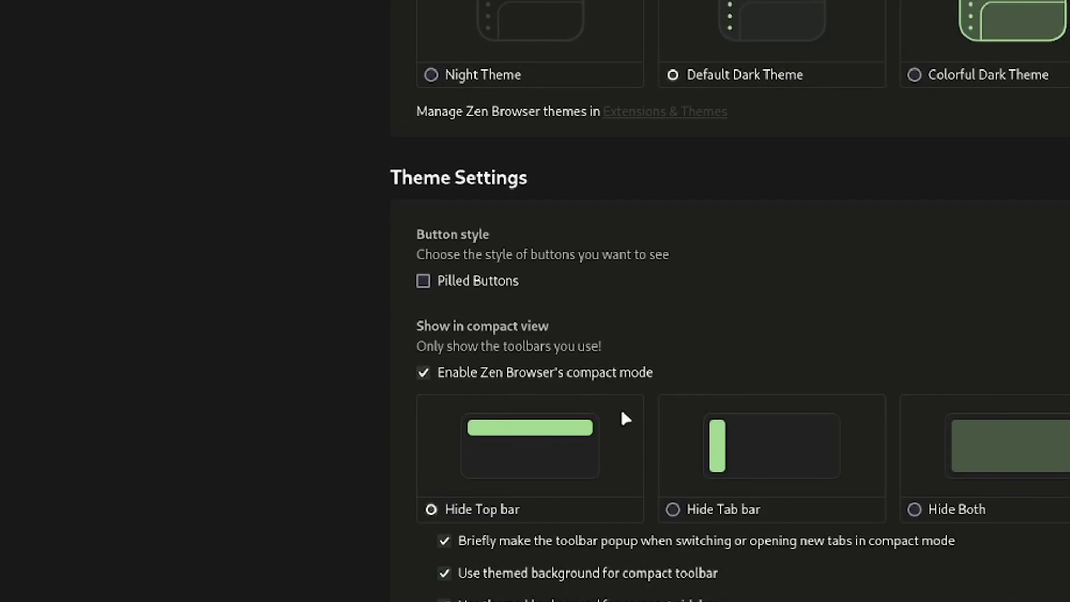
{"action": "left_click", "coordinate": [424, 373]}
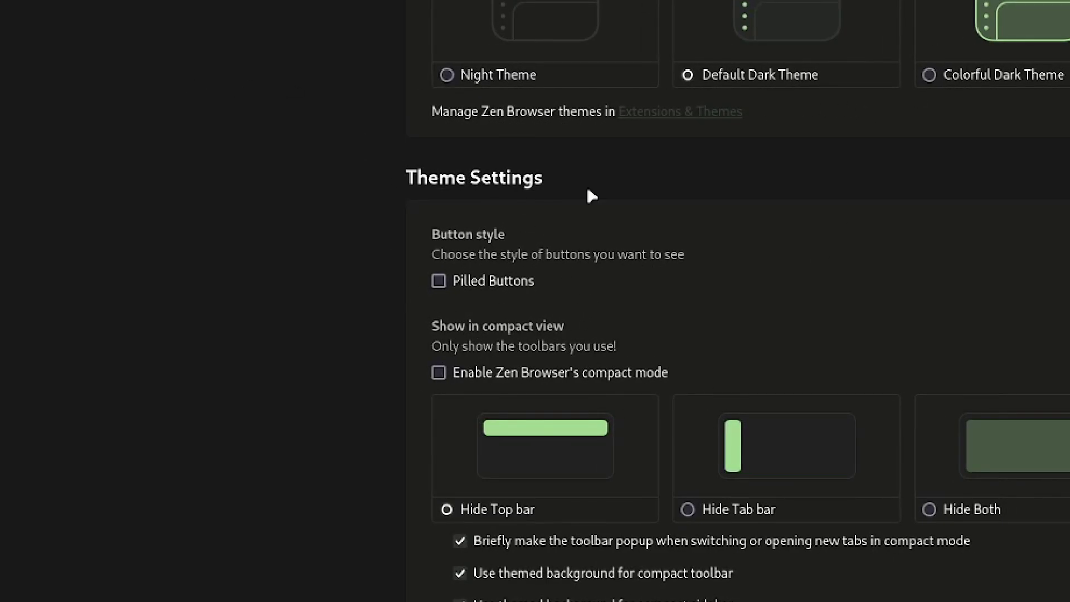
- Review the Side Web Panels and Glance options in the Look and Feel settings
{"action": "scroll", "coordinate": [681, 347], "scroll_direction": "down", "scroll_amount": 5}
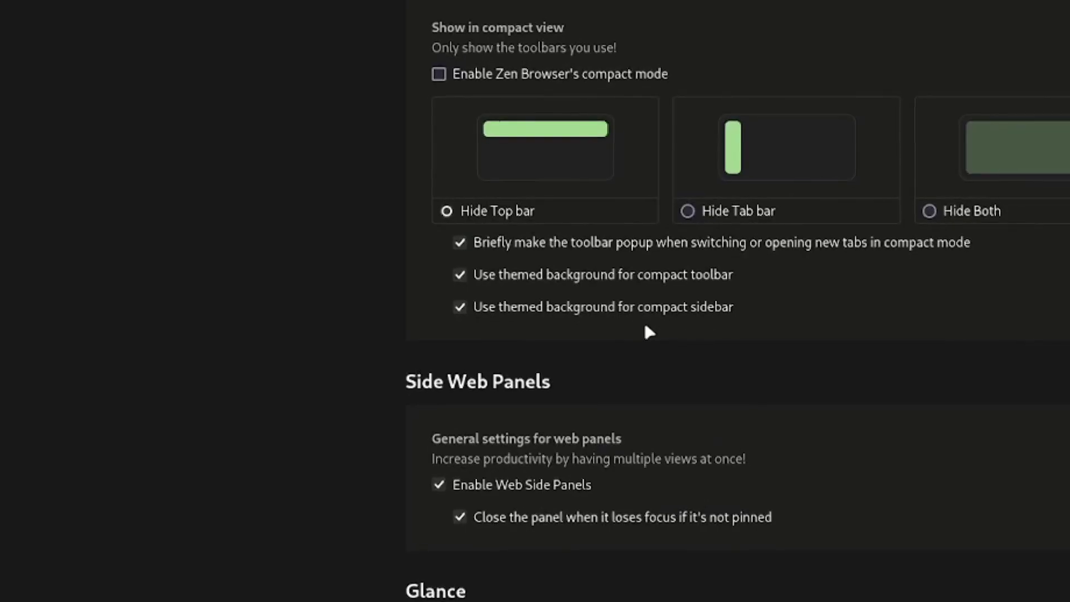
{"action": "scroll", "coordinate": [647, 332], "scroll_direction": "down", "scroll_amount": 3}
{"action": "scroll", "coordinate": [788, 318], "scroll_direction": "down", "scroll_amount": 2}
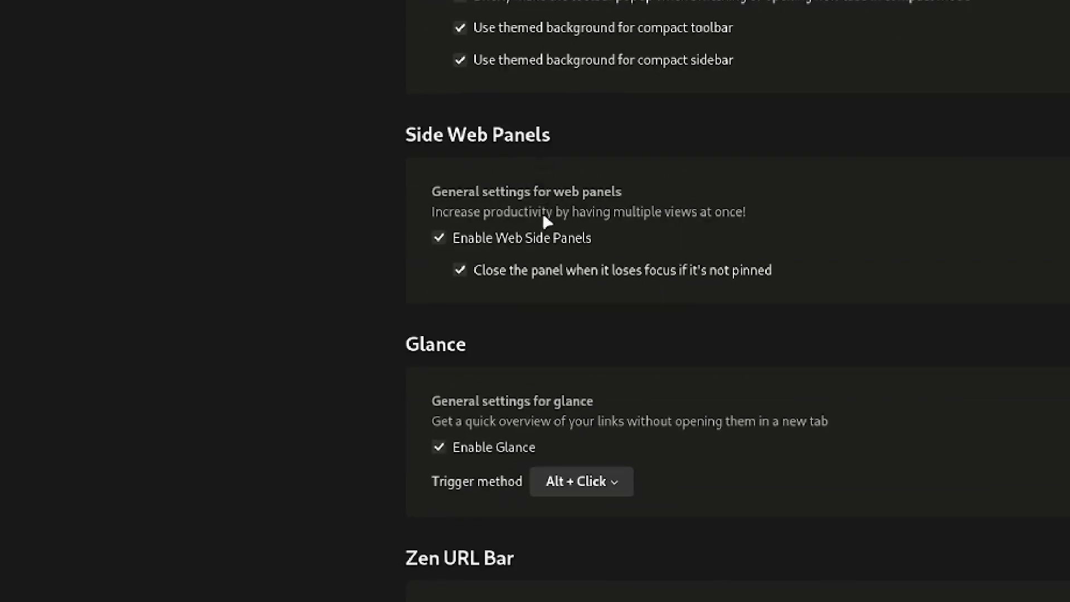
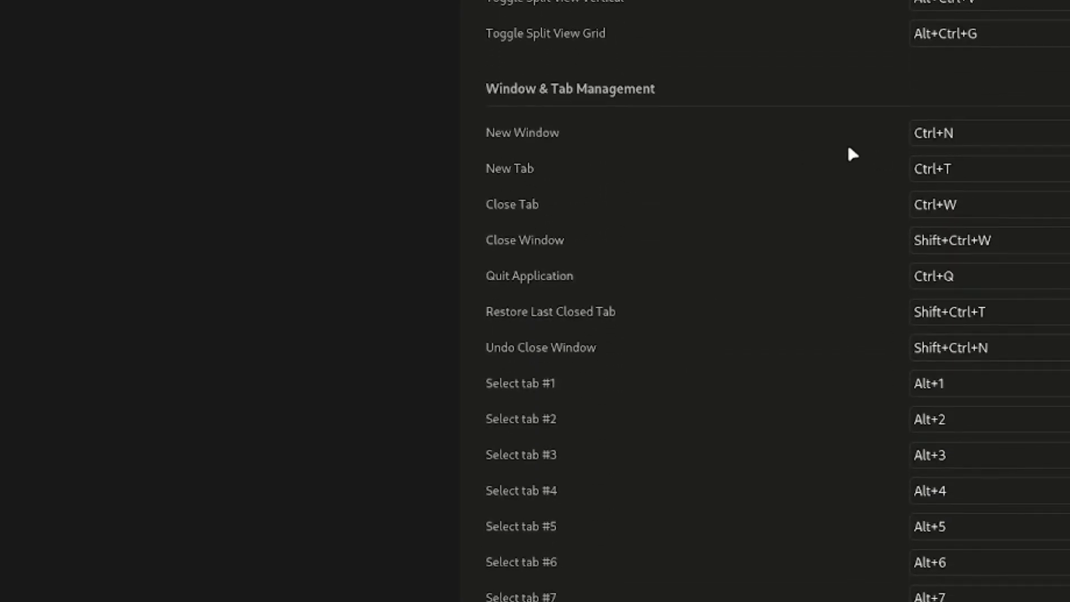
- Try to assign Ctrl+Q to the Close Tab shortcut and look through the workspace, split view and navigation shortcuts
{"action": "left_click", "coordinate": [984, 213]}
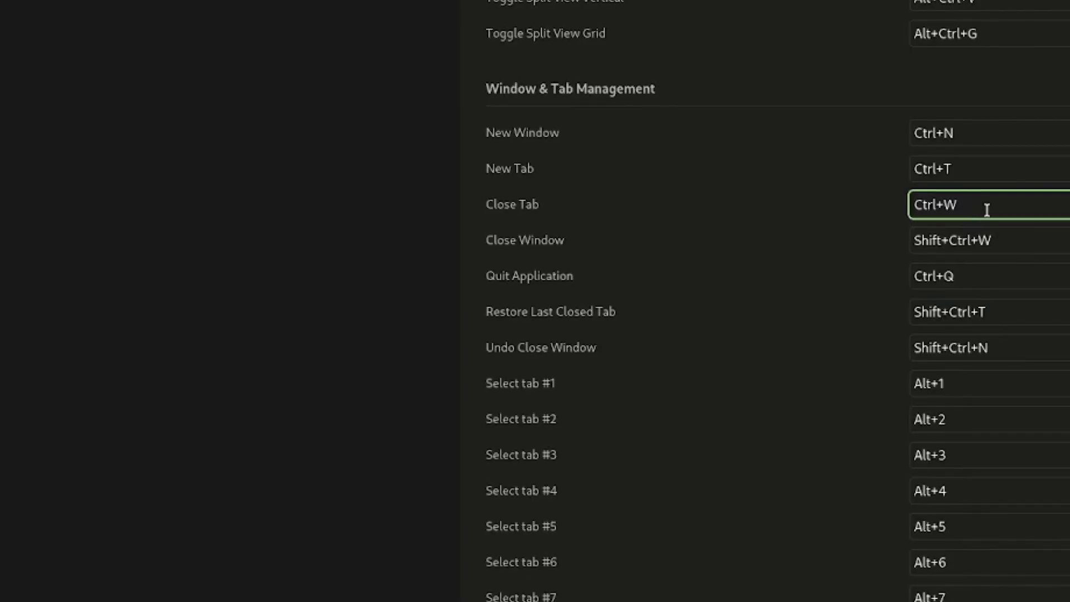
{"action": "key", "text": "ctrl+q"}
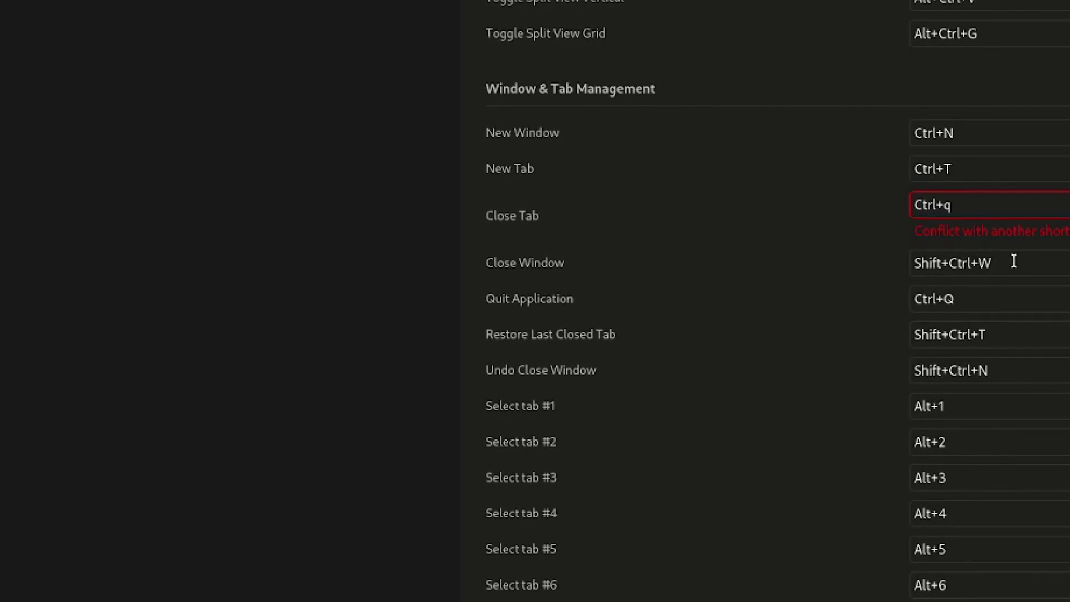
{"action": "scroll", "coordinate": [1014, 261], "scroll_direction": "up", "scroll_amount": 10}
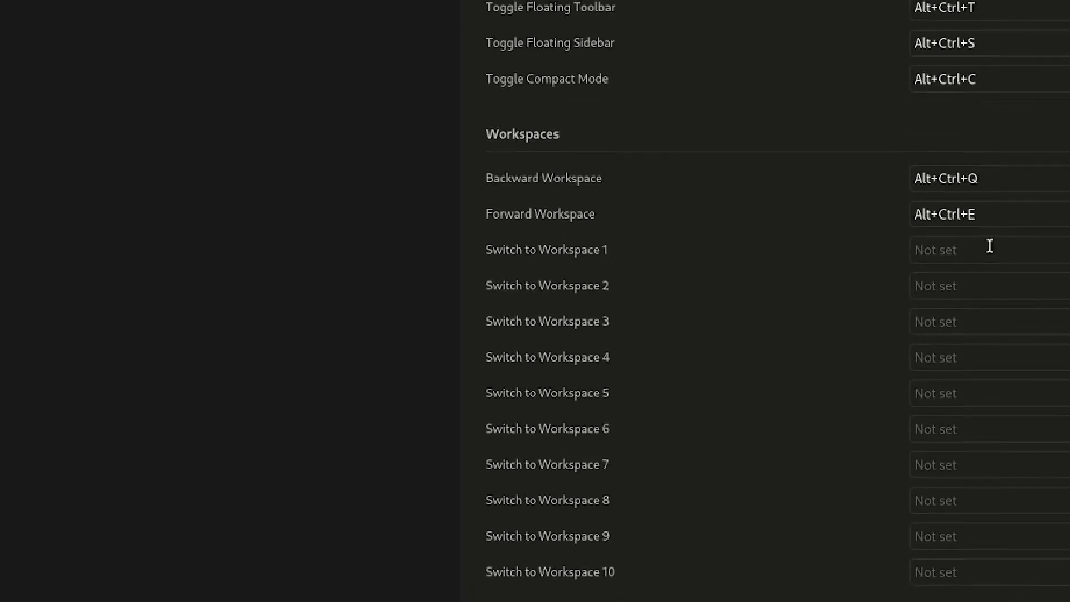
{"action": "scroll", "coordinate": [993, 297], "scroll_direction": "down", "scroll_amount": 15}
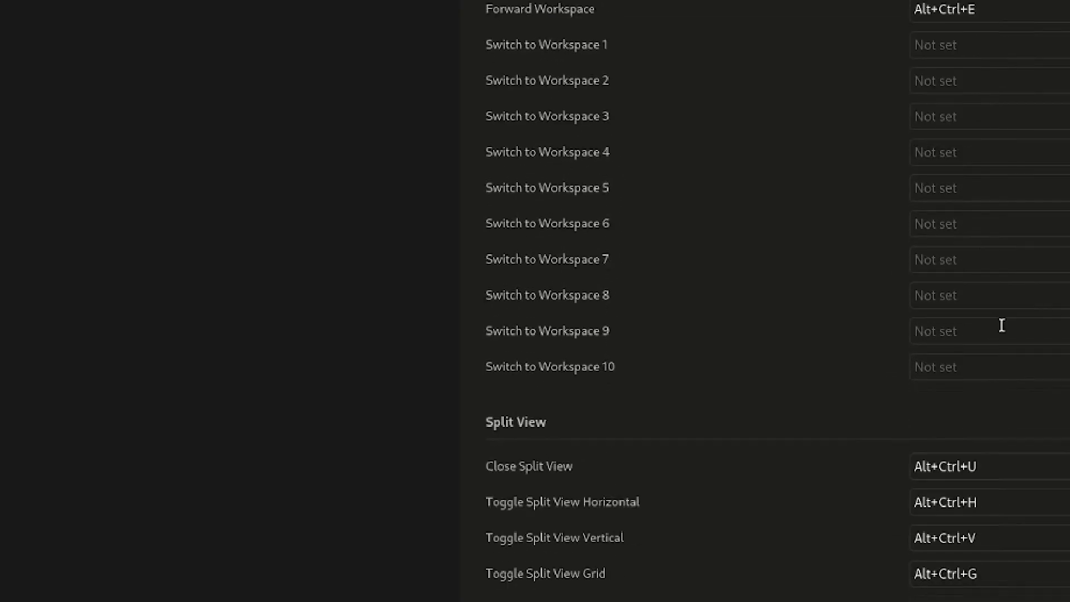
{"action": "scroll", "coordinate": [1010, 326], "scroll_direction": "down", "scroll_amount": 3}
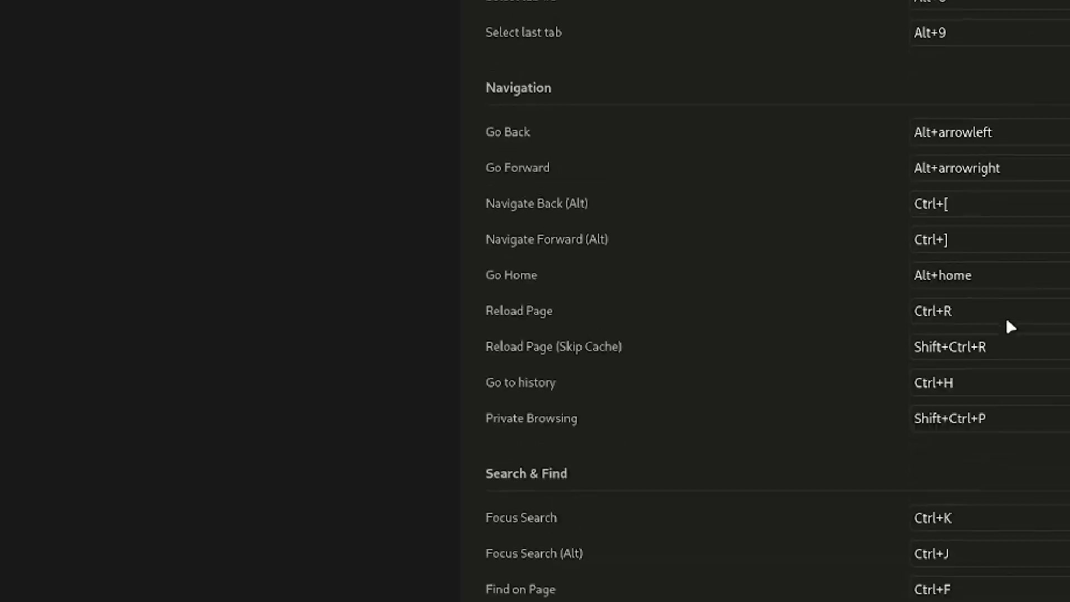
- Clear the Quit Application shortcut and save Ctrl+Q as the Close Tab shortcut
{"action": "scroll", "coordinate": [1010, 327], "scroll_direction": "up", "scroll_amount": 10}
{"action": "left_click", "coordinate": [994, 450]}
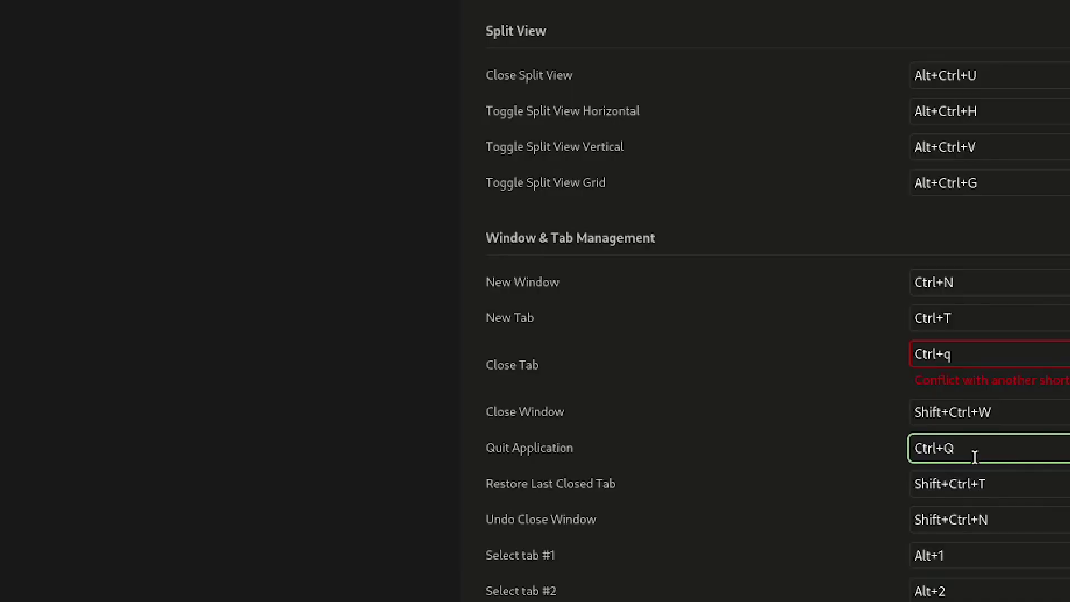
{"action": "key", "text": "BackSpace"}
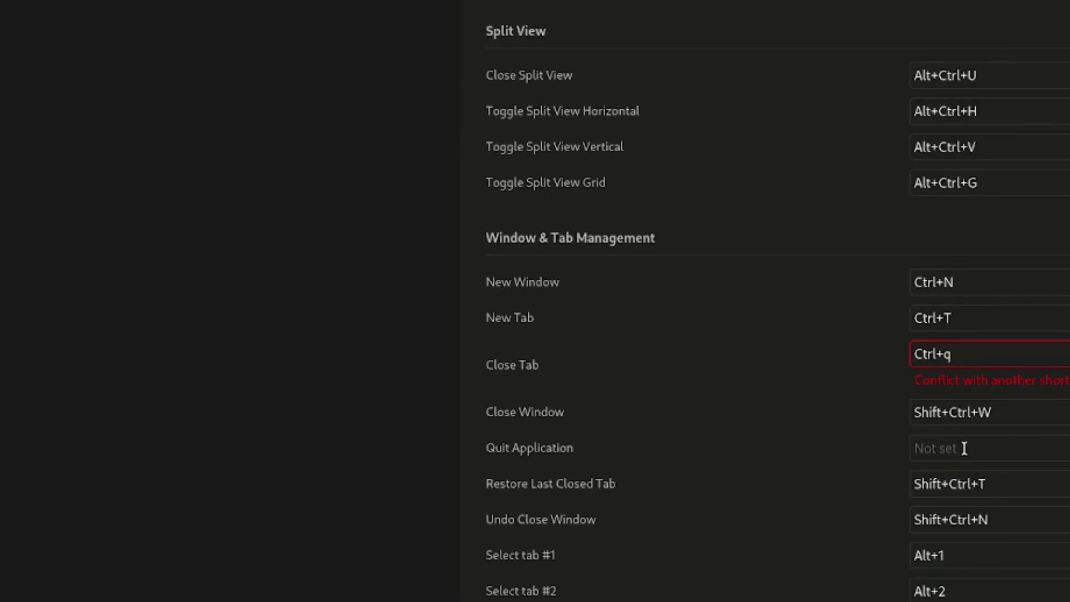
{"action": "left_click", "coordinate": [999, 358]}
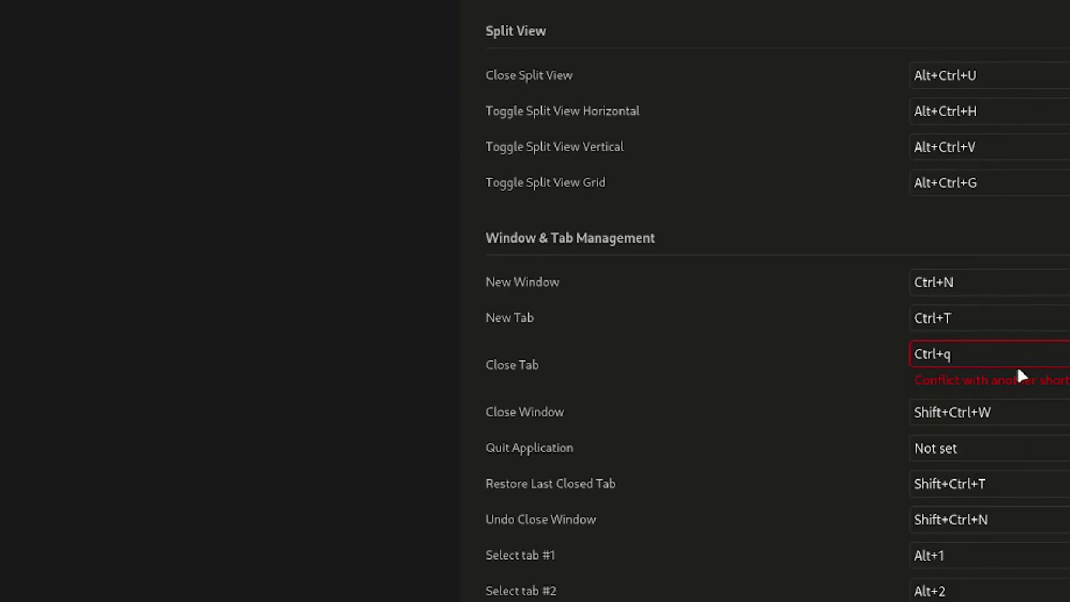
{"action": "key", "text": "ctrl+q"}
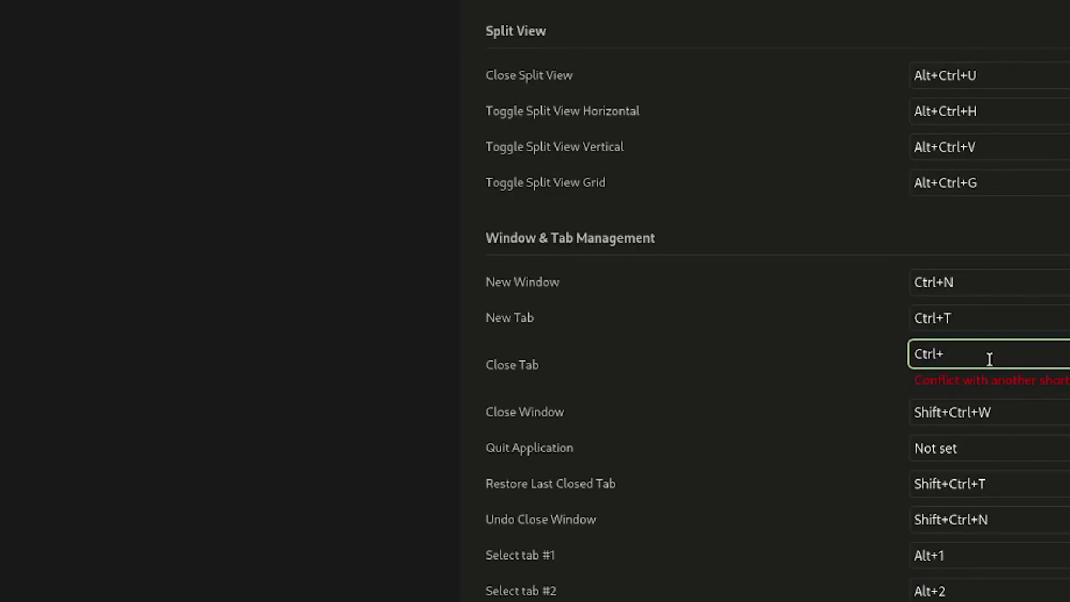
{"action": "left_click", "coordinate": [984, 354]}
{"action": "key", "text": "Escape"}
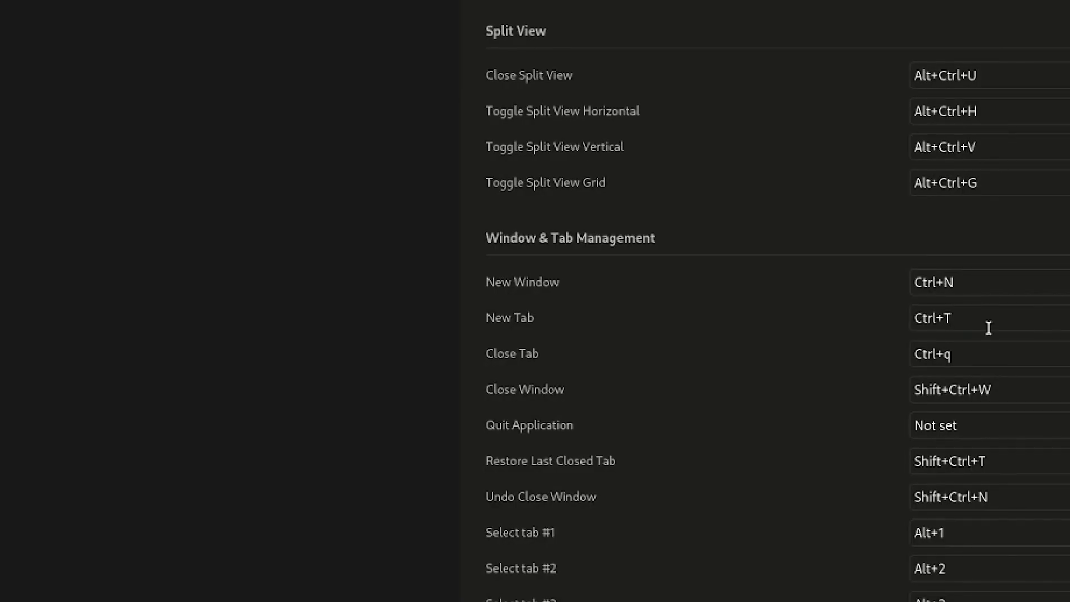
- Set the Backward Workspace shortcut to Alt+Ctrl+ArrowLeft and save it
{"action": "scroll", "coordinate": [978, 313], "scroll_direction": "down", "scroll_amount": 10}
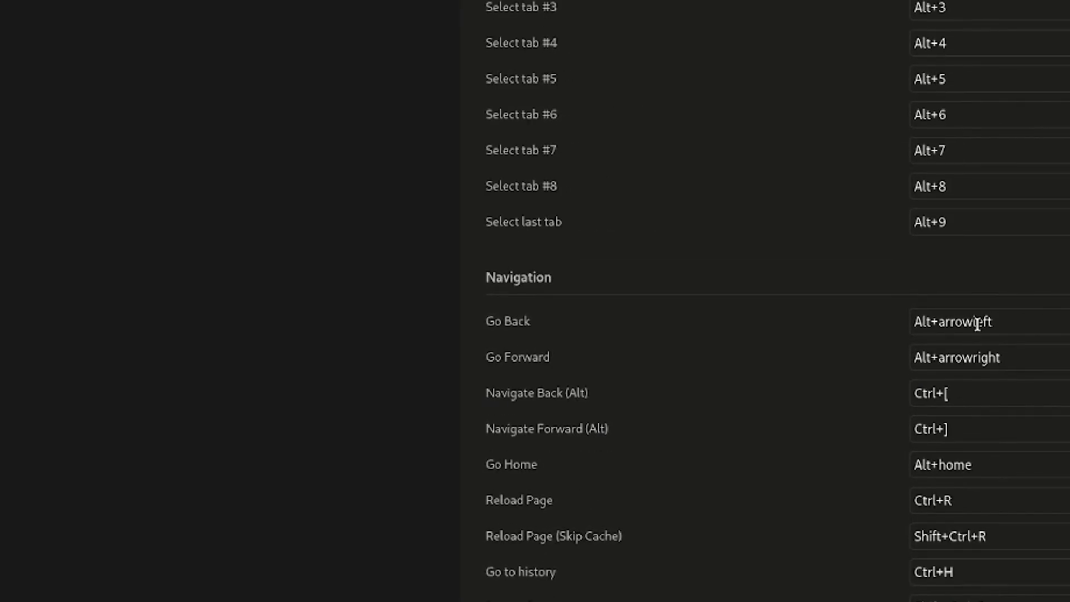
{"action": "scroll", "coordinate": [1003, 351], "scroll_direction": "up", "scroll_amount": 20}
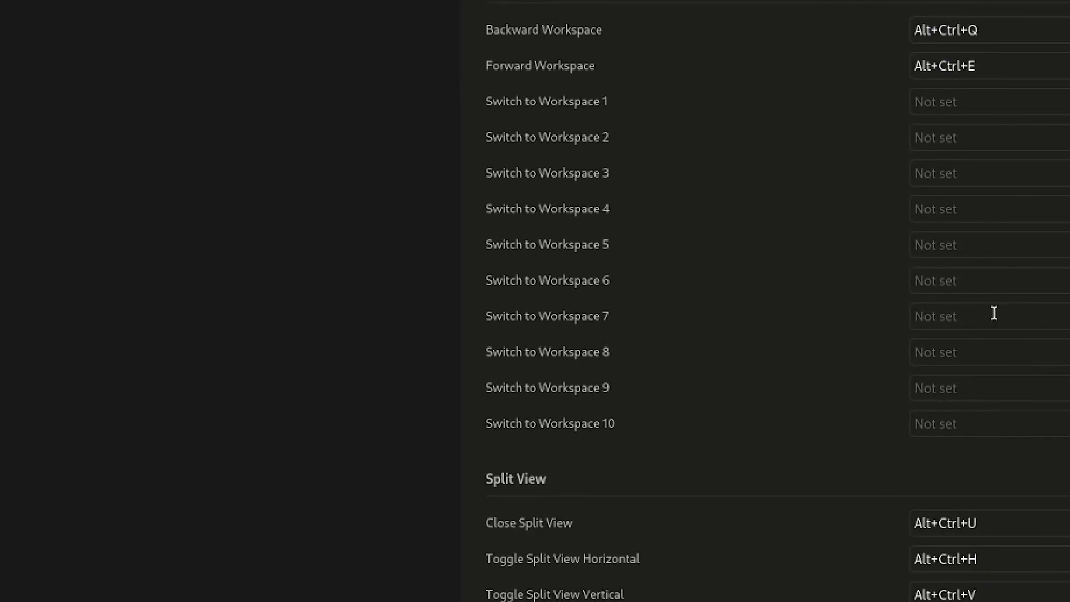
{"action": "left_click", "coordinate": [992, 37]}
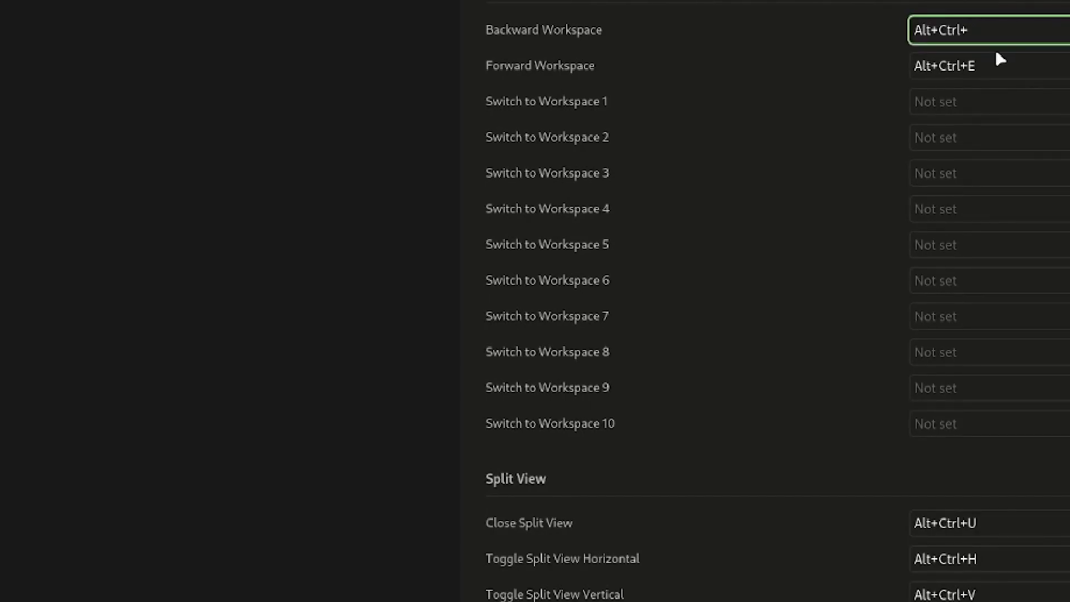
{"action": "key", "text": "ctrl+alt+Left"}
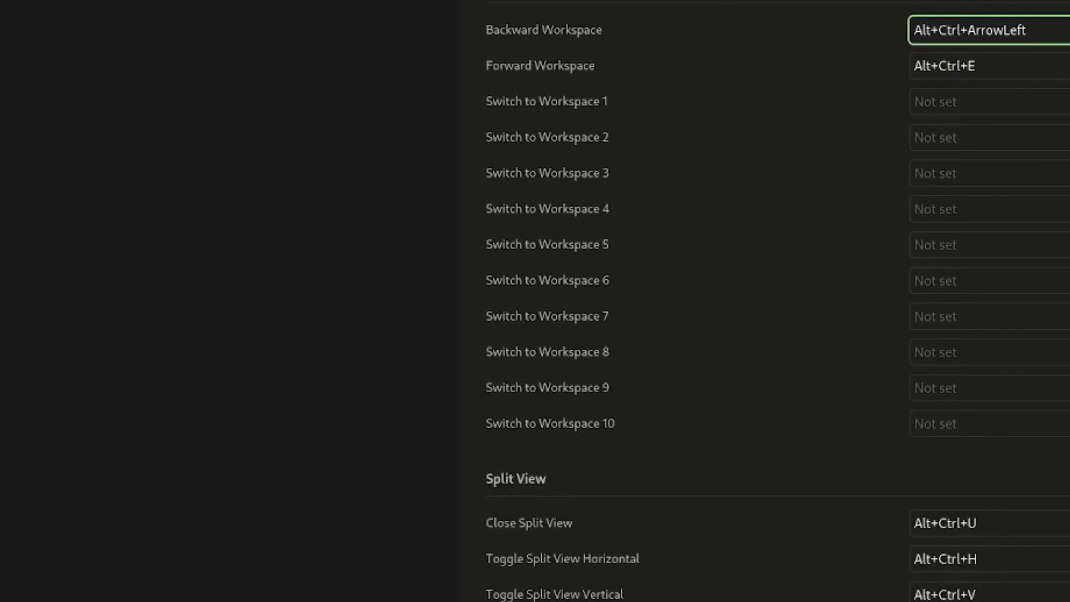
{"action": "left_click", "coordinate": [1007, 71]}
{"action": "left_click", "coordinate": [978, 35]}
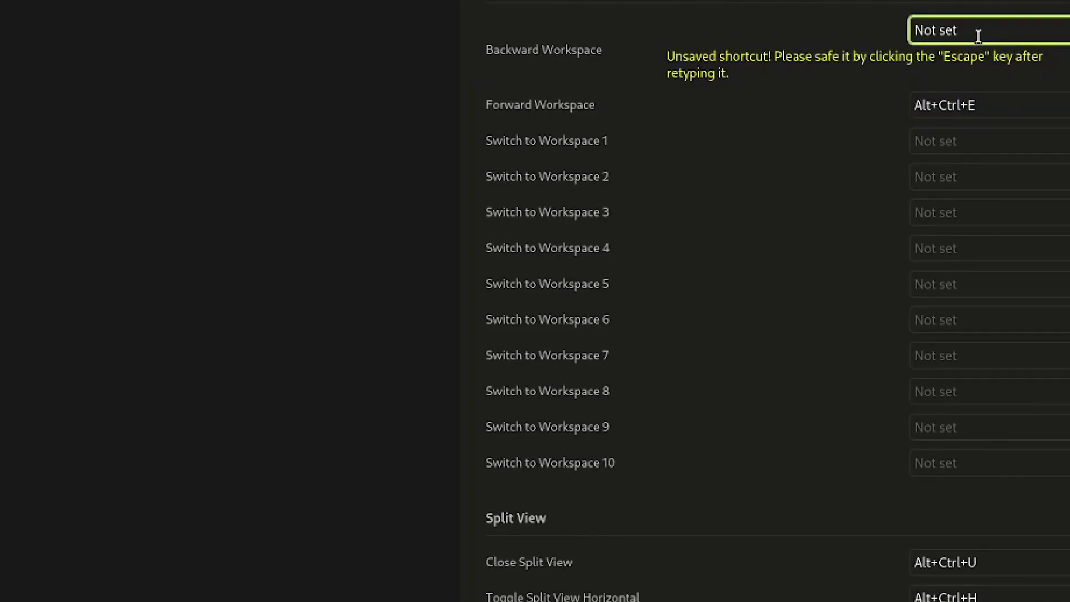
{"action": "key", "text": "ctrl+alt+Left"}
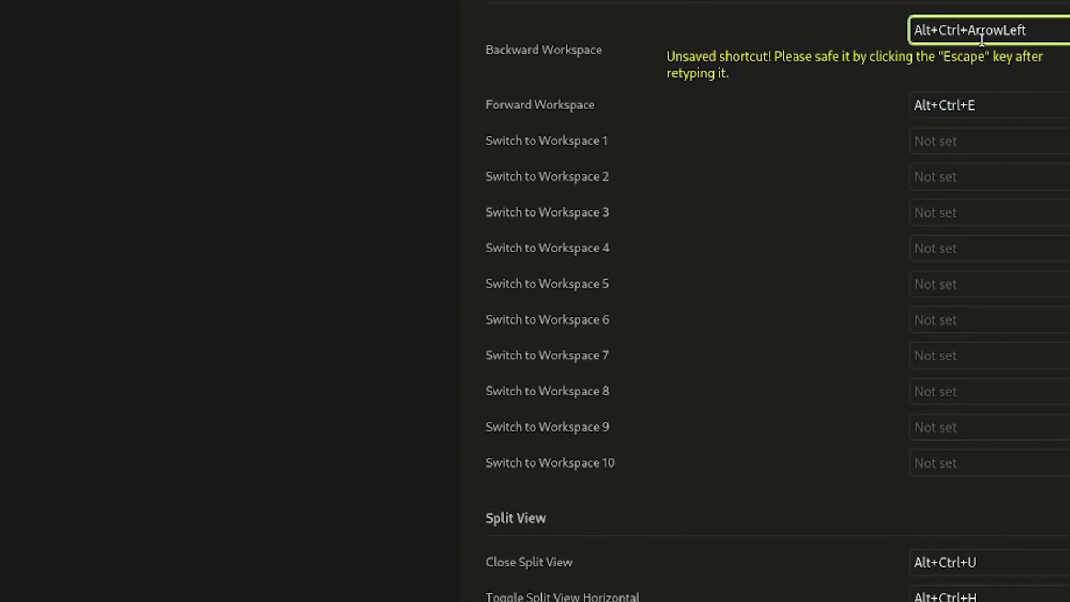
{"action": "key", "text": "Escape"}
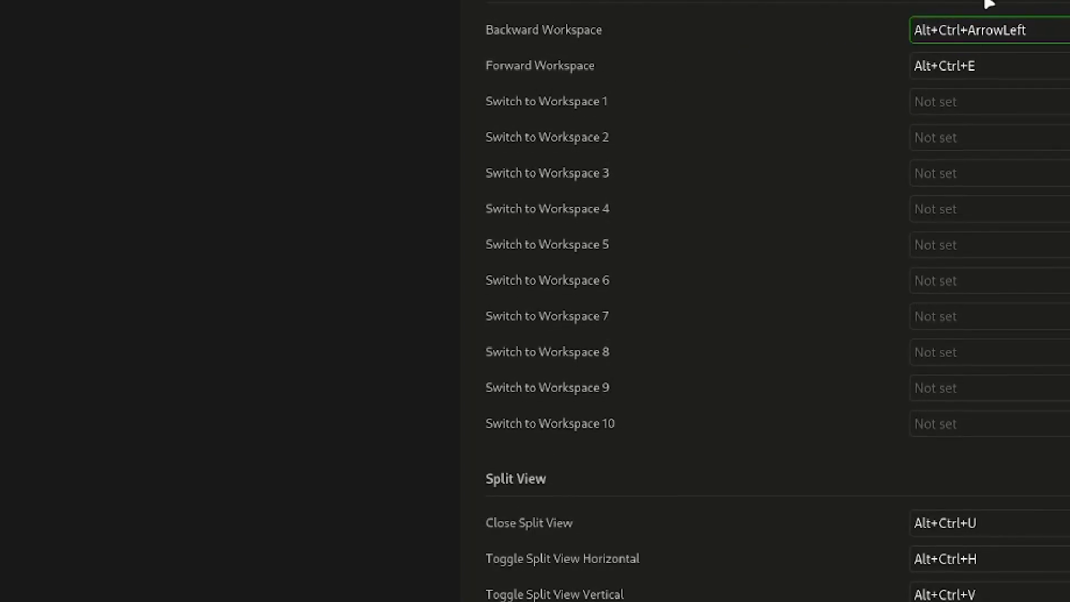
- Set the Forward Workspace shortcut to Alt+Ctrl+ArrowRight and save it
{"action": "left_click", "coordinate": [994, 67]}
{"action": "key", "text": "ctrl+alt+Right"}
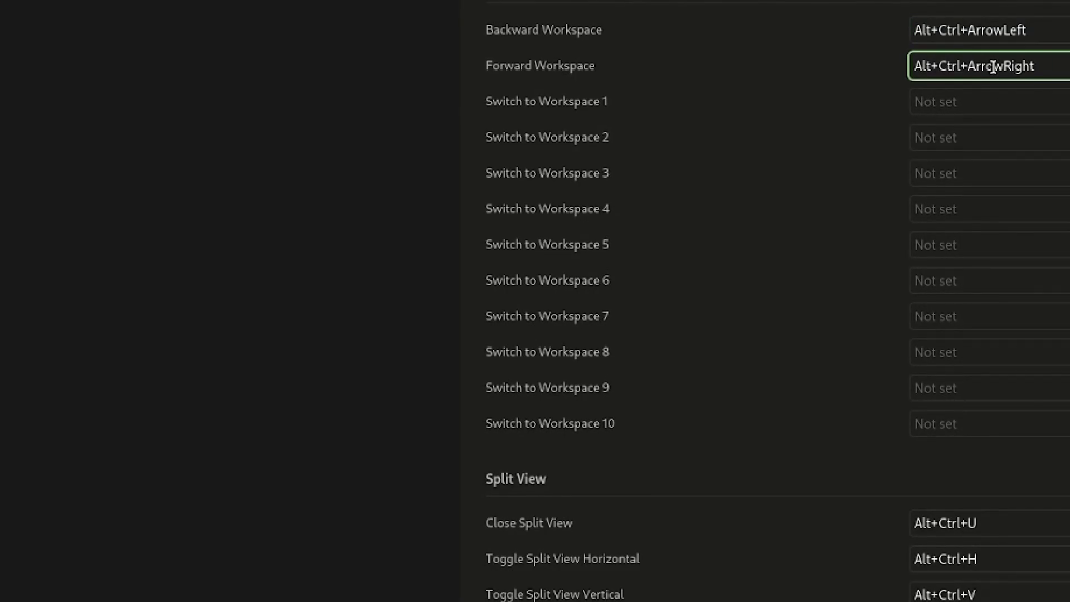
{"action": "key", "text": "Escape"}
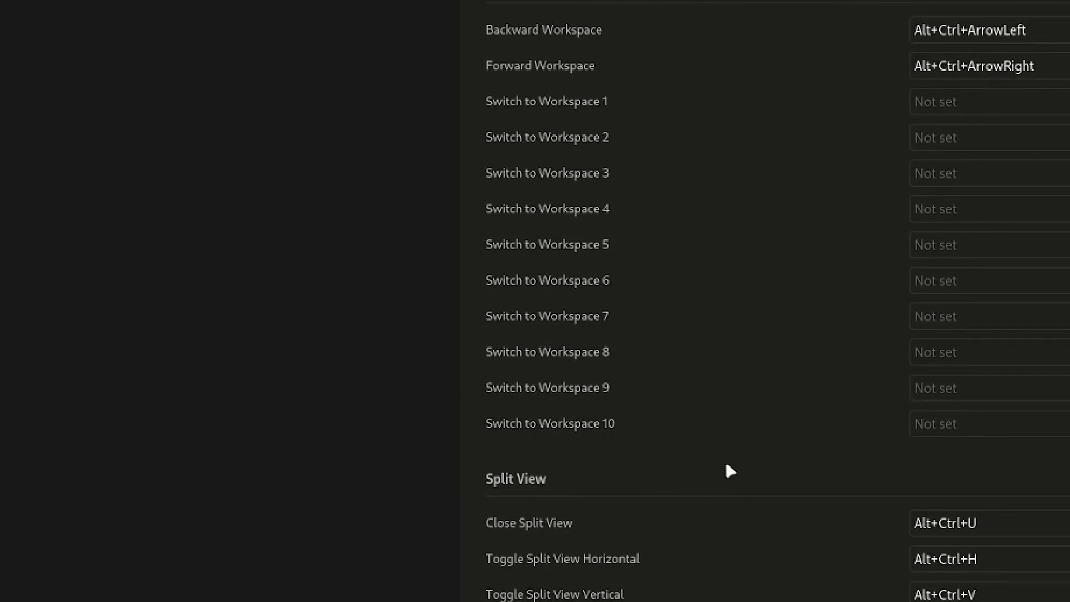
- Look through the split view, window and tab management, and navigation shortcuts
{"action": "scroll", "coordinate": [719, 466], "scroll_direction": "down", "scroll_amount": 3}
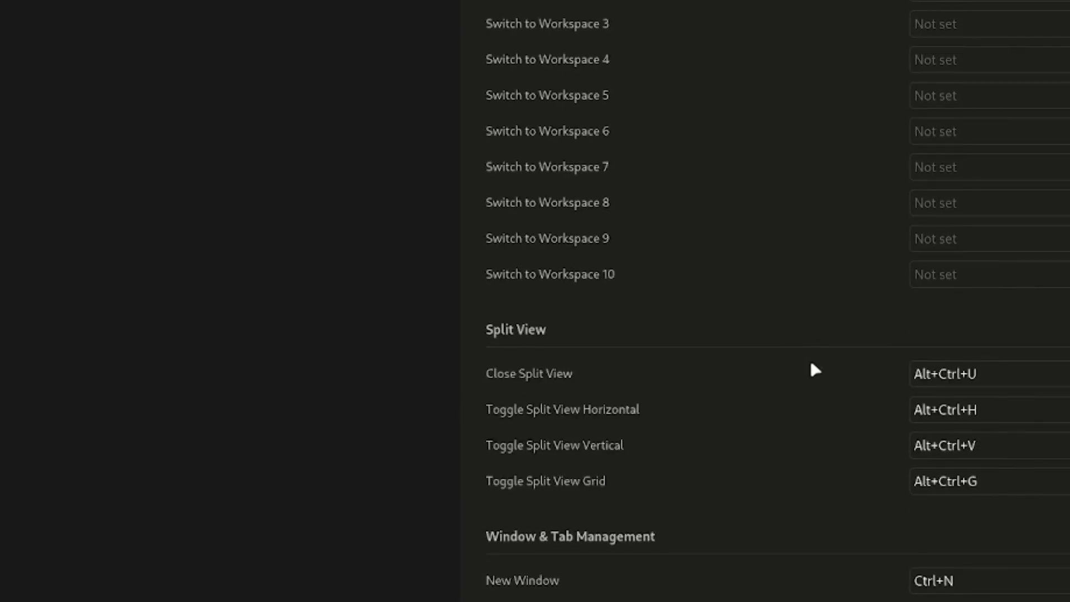
{"action": "scroll", "coordinate": [817, 360], "scroll_direction": "down", "scroll_amount": 6}
{"action": "scroll", "coordinate": [752, 334], "scroll_direction": "down", "scroll_amount": 1}
{"action": "scroll", "coordinate": [770, 380], "scroll_direction": "down", "scroll_amount": 9}
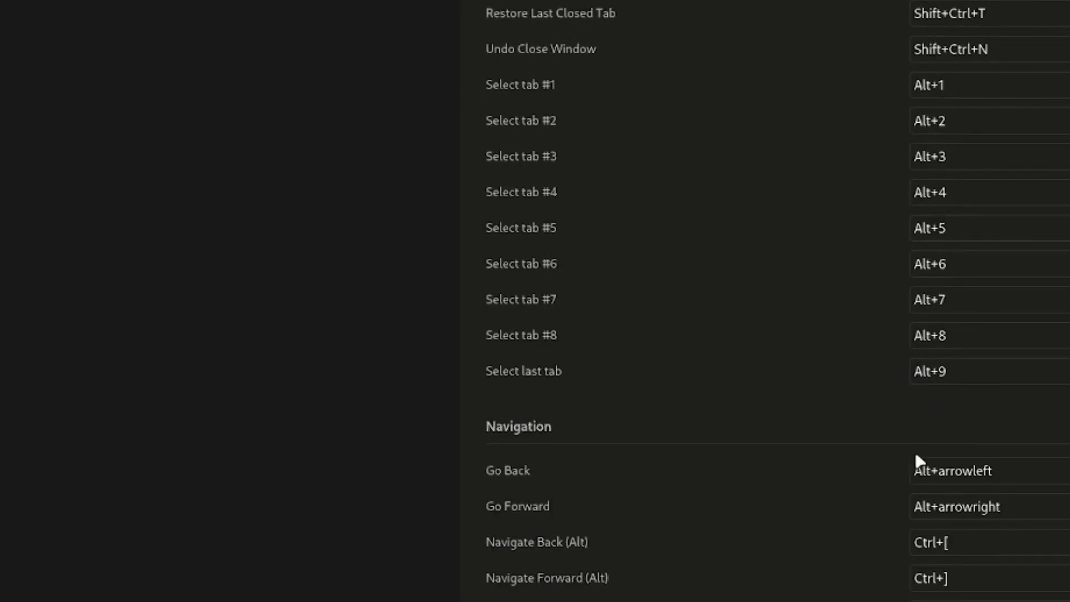
{"action": "scroll", "coordinate": [948, 373], "scroll_direction": "up", "scroll_amount": 12}
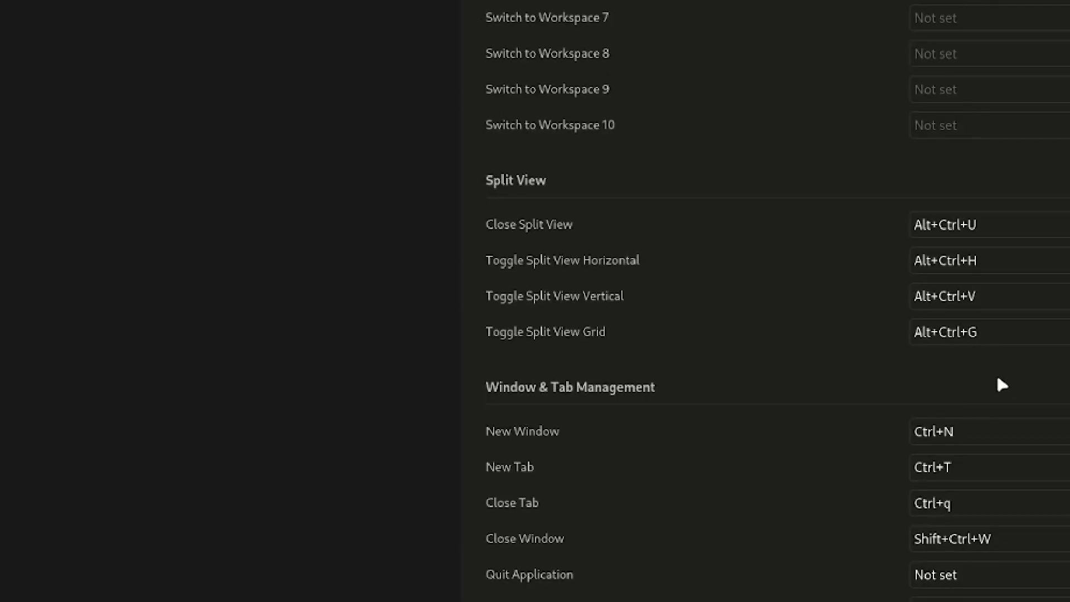
{"action": "scroll", "coordinate": [948, 399], "scroll_direction": "up", "scroll_amount": 9}
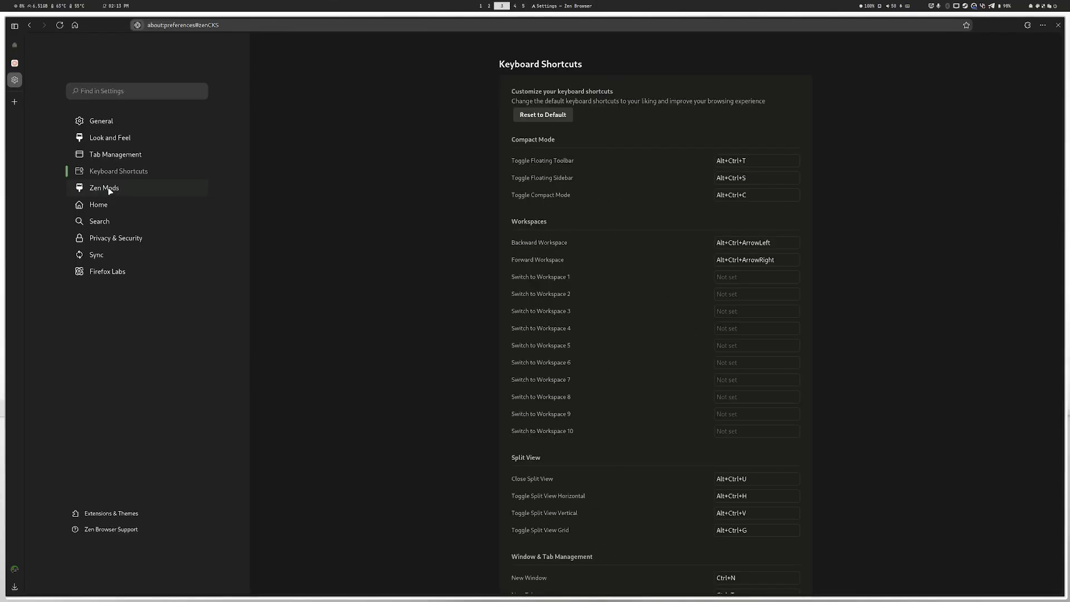
- Open the mod store from the Zen Mods settings and browse the mods as far as Better Active Tab
{"action": "left_click", "coordinate": [113, 189]}
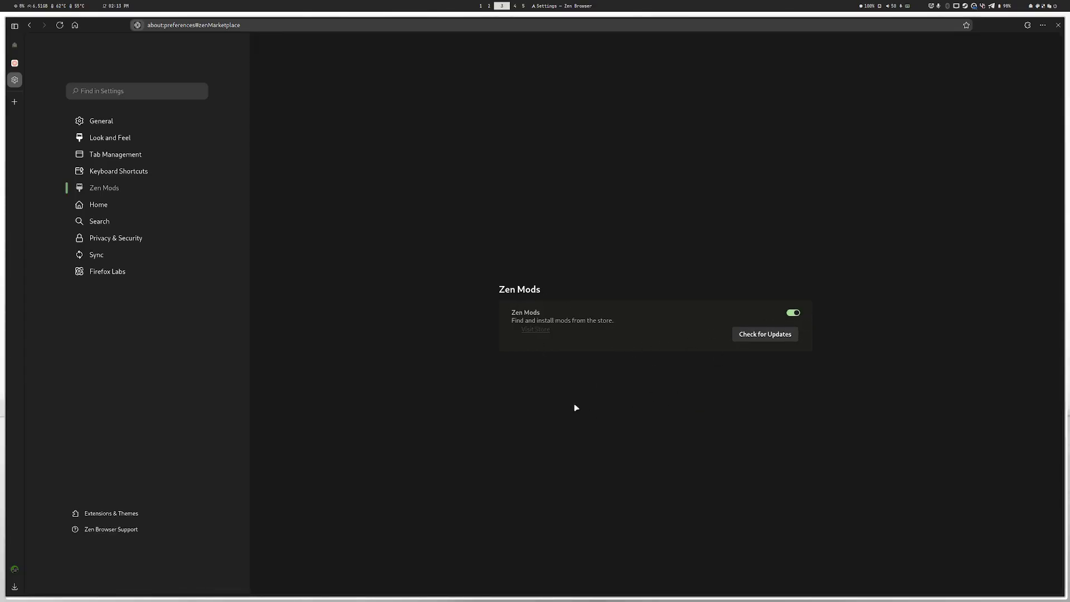
{"action": "left_click", "coordinate": [522, 329]}
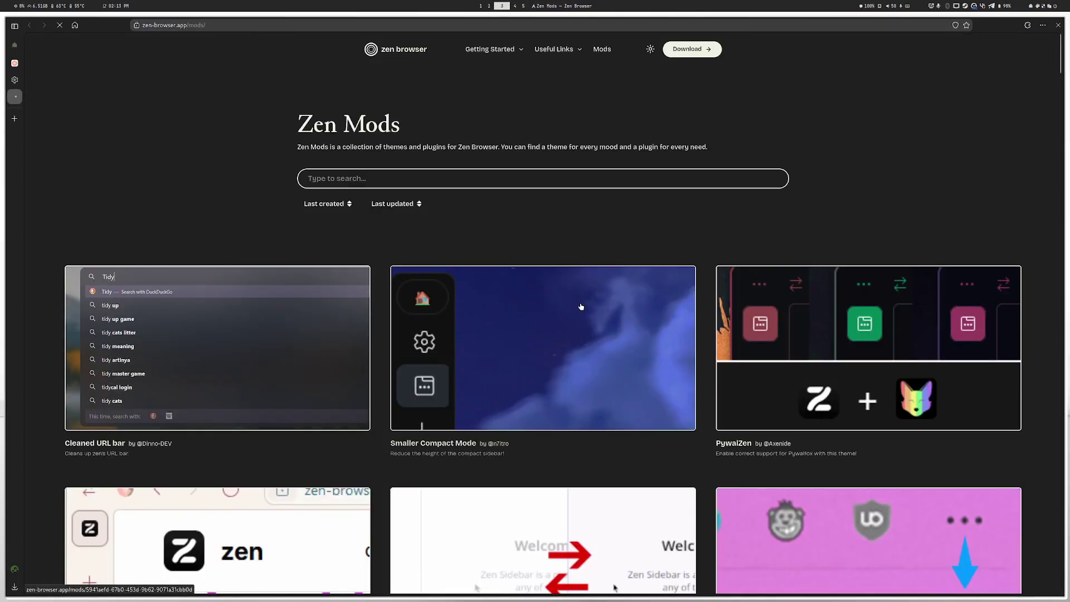
{"action": "scroll", "coordinate": [579, 307], "scroll_direction": "down", "scroll_amount": 2}
{"action": "scroll", "coordinate": [596, 307], "scroll_direction": "down", "scroll_amount": 10}
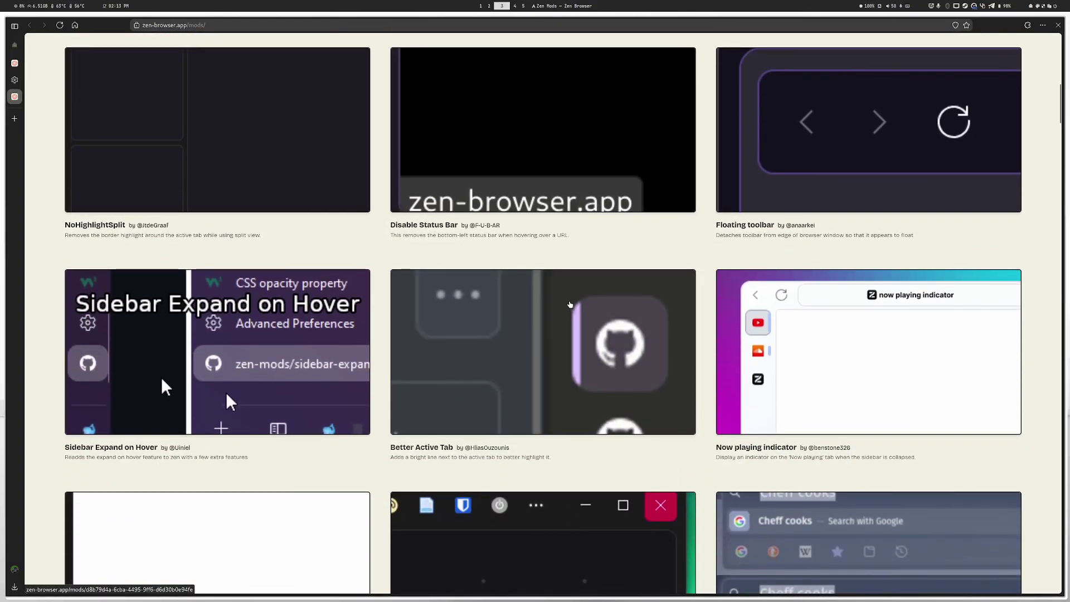
{"action": "scroll", "coordinate": [549, 326], "scroll_direction": "up", "scroll_amount": 5}
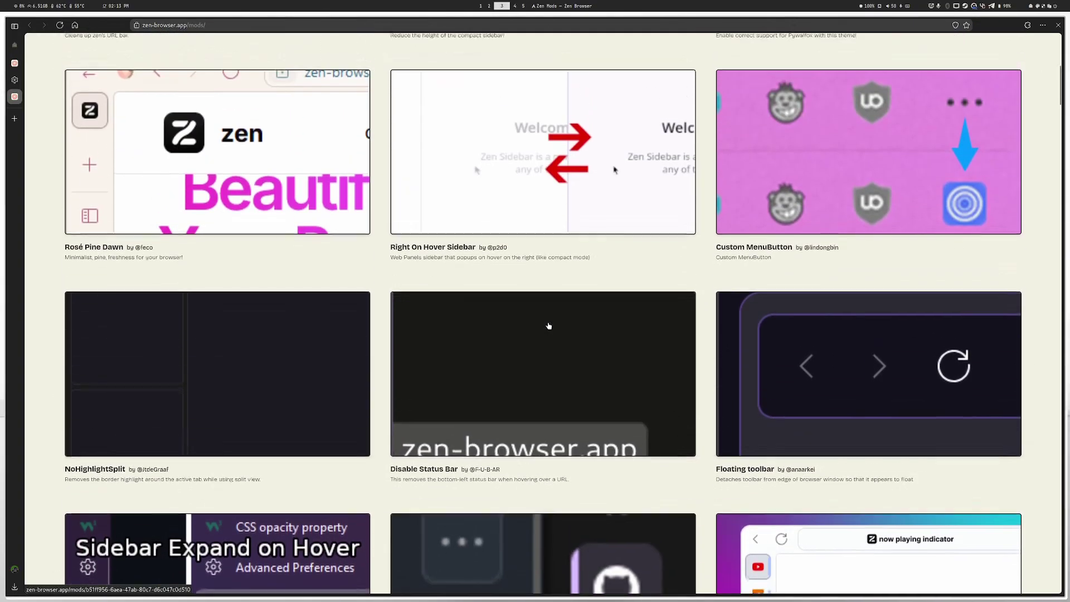
{"action": "scroll", "coordinate": [554, 333], "scroll_direction": "up", "scroll_amount": 5}
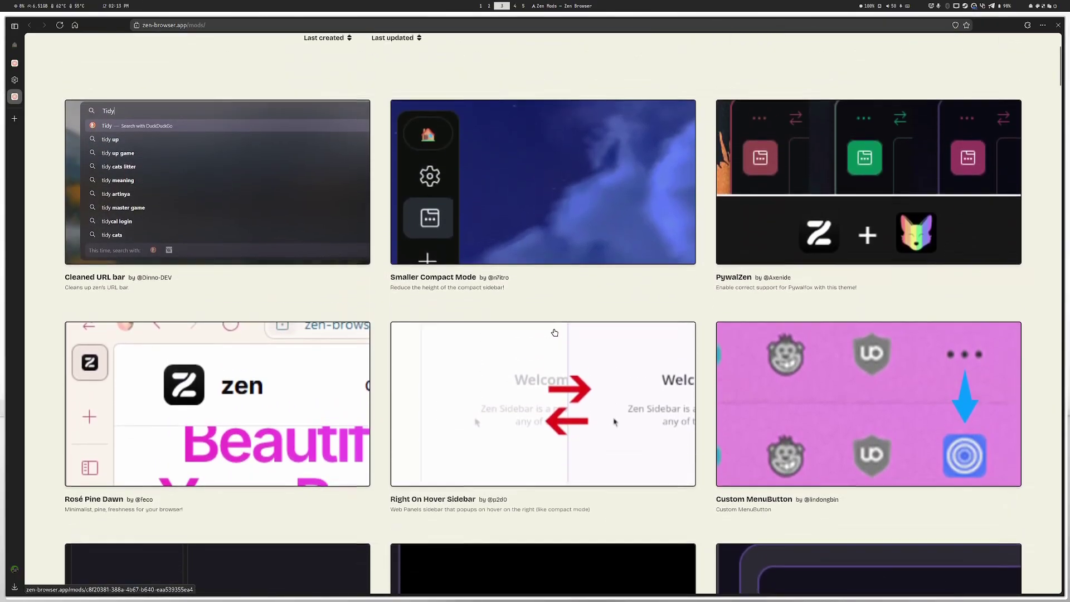
{"action": "scroll", "coordinate": [555, 333], "scroll_direction": "down", "scroll_amount": 5}
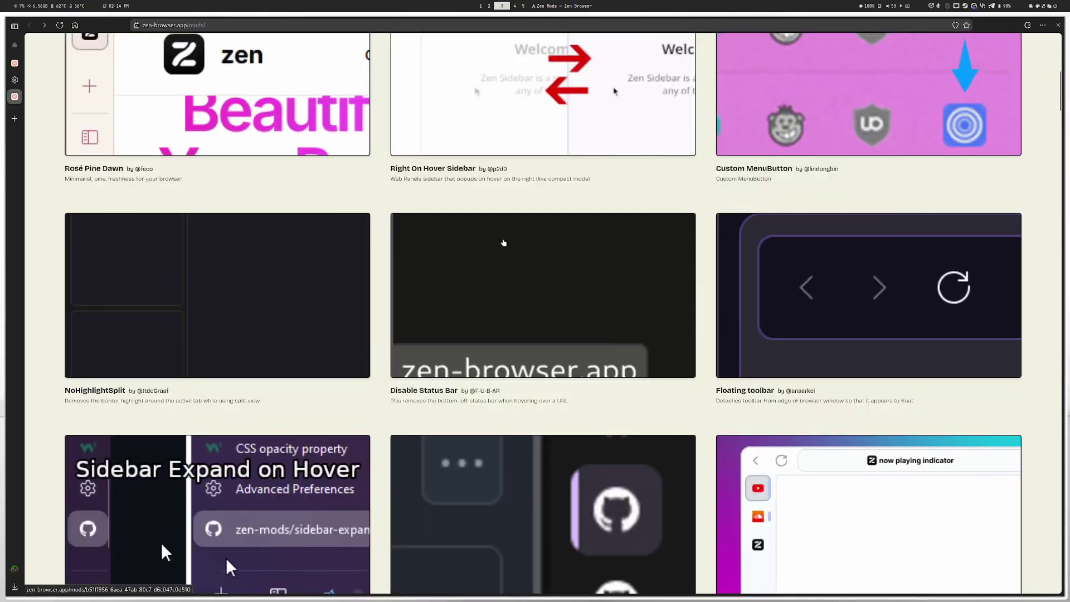
{"action": "scroll", "coordinate": [551, 265], "scroll_direction": "down", "scroll_amount": 2}
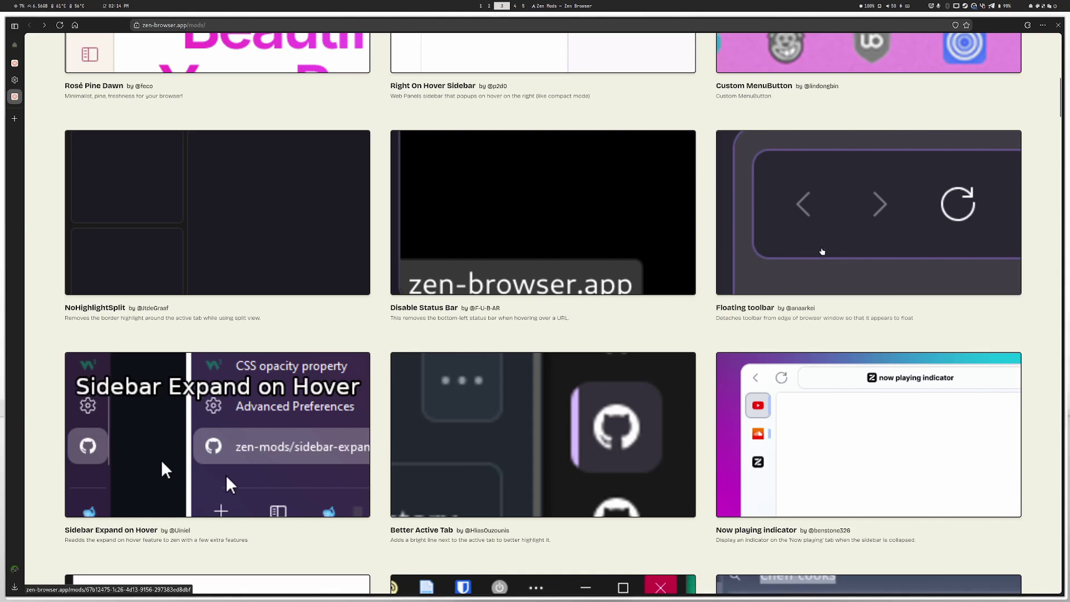
{"action": "scroll", "coordinate": [490, 296], "scroll_direction": "down", "scroll_amount": 2}
{"action": "scroll", "coordinate": [491, 294], "scroll_direction": "down", "scroll_amount": 1}
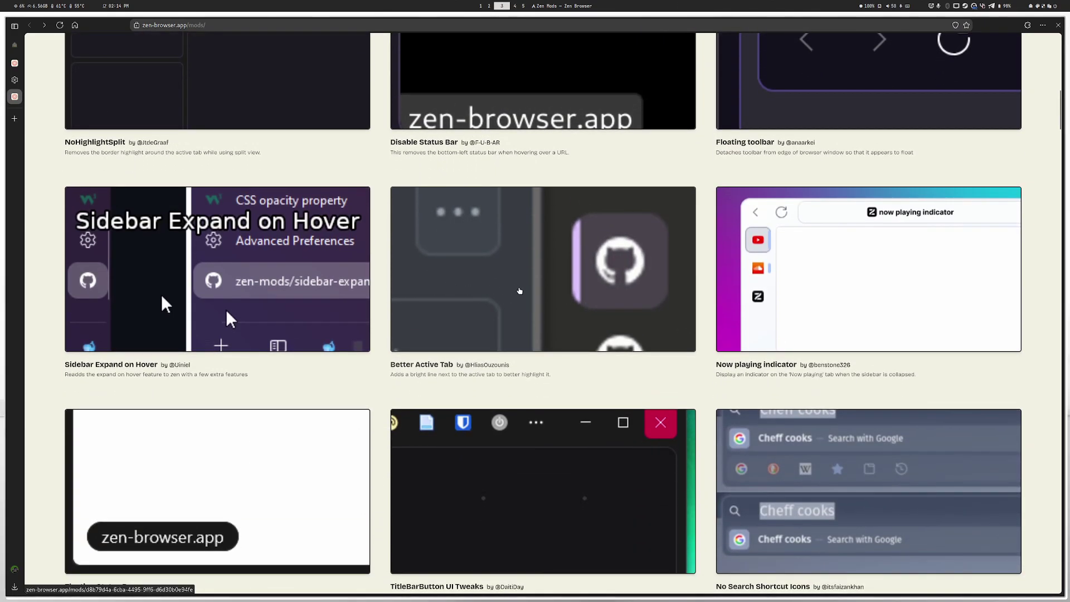
{"action": "scroll", "coordinate": [519, 291], "scroll_direction": "down", "scroll_amount": 1}
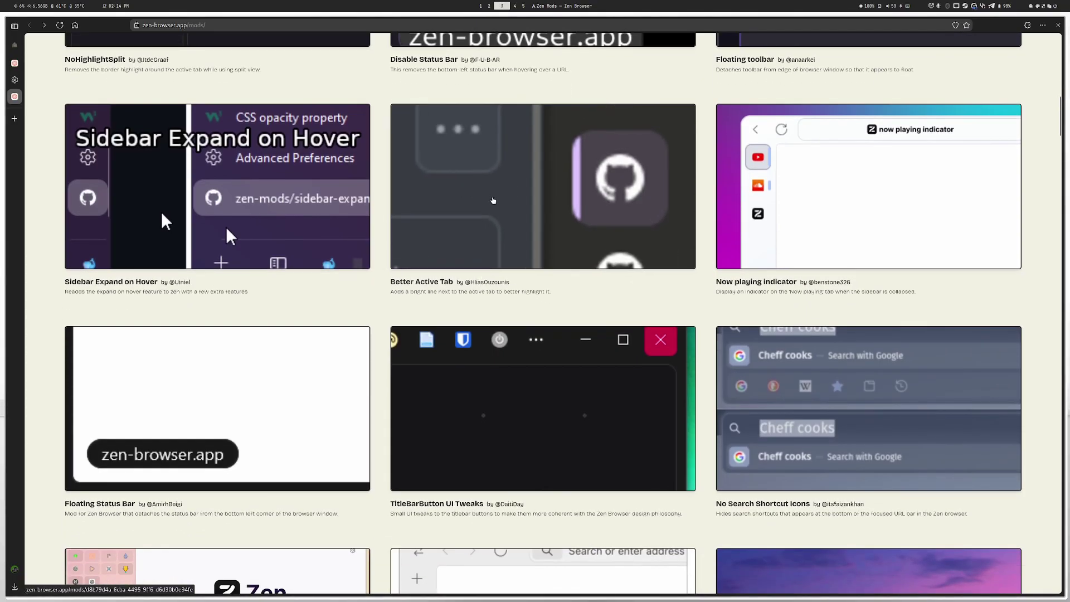
- Install the Better Active Tab mod and return to the mods list
{"action": "left_click", "coordinate": [513, 212]}
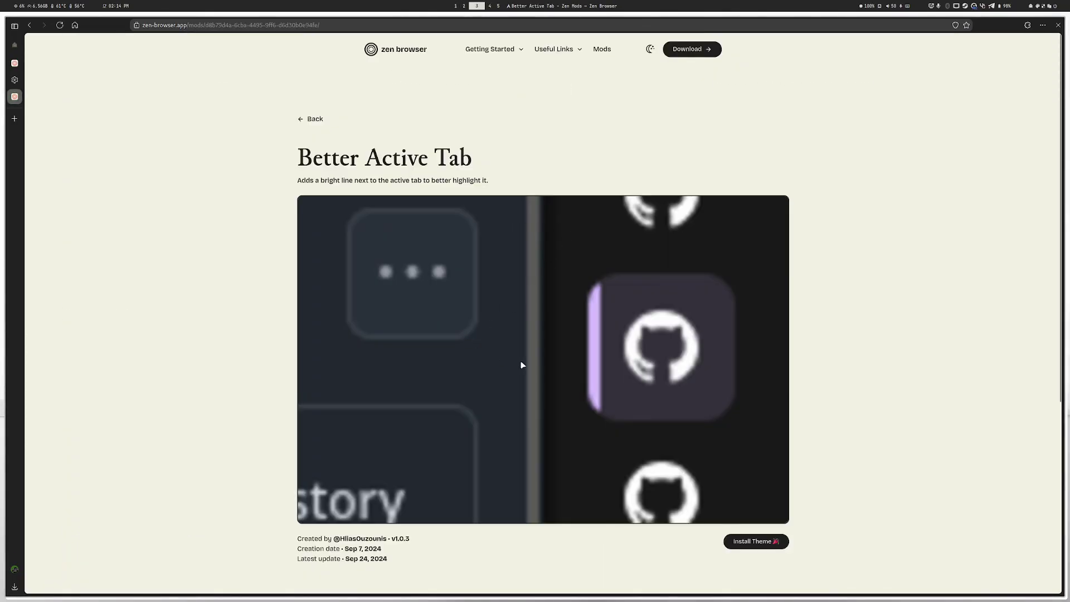
{"action": "scroll", "coordinate": [514, 361], "scroll_direction": "down", "scroll_amount": 3}
{"action": "left_click", "coordinate": [754, 461]}
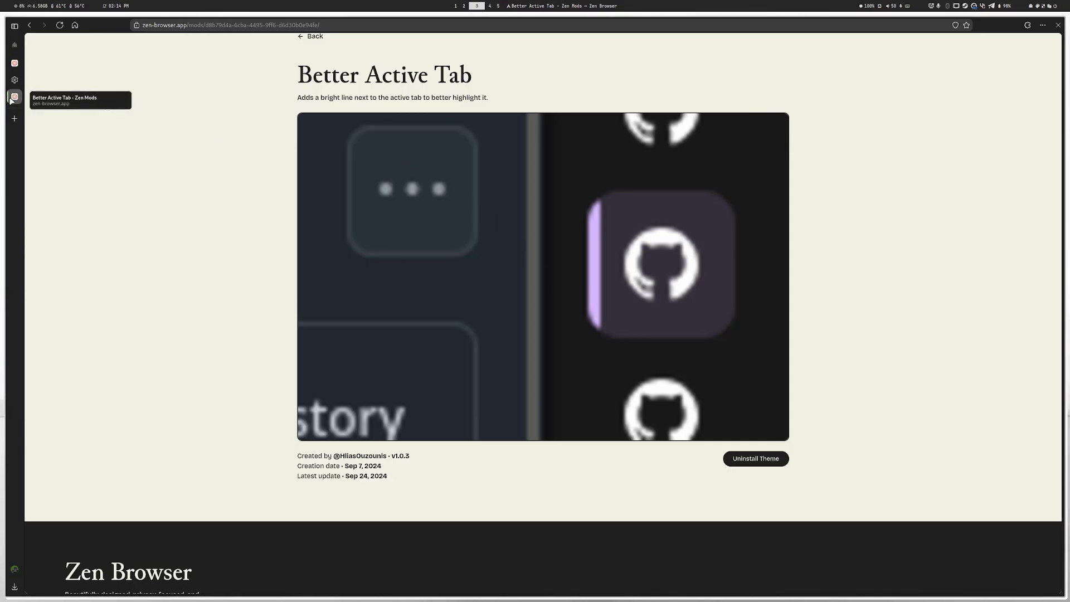
{"action": "key", "text": "alt+Left"}
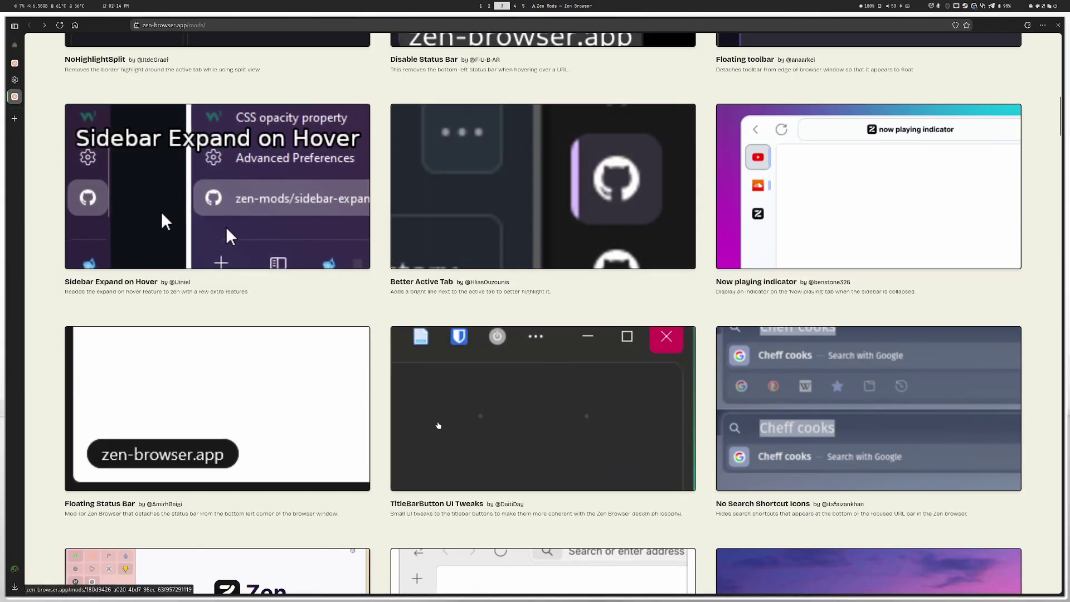
- Install the TitleBarButton UI Tweaks mod and return to the mods list
{"action": "scroll", "coordinate": [517, 330], "scroll_direction": "down", "scroll_amount": 3}
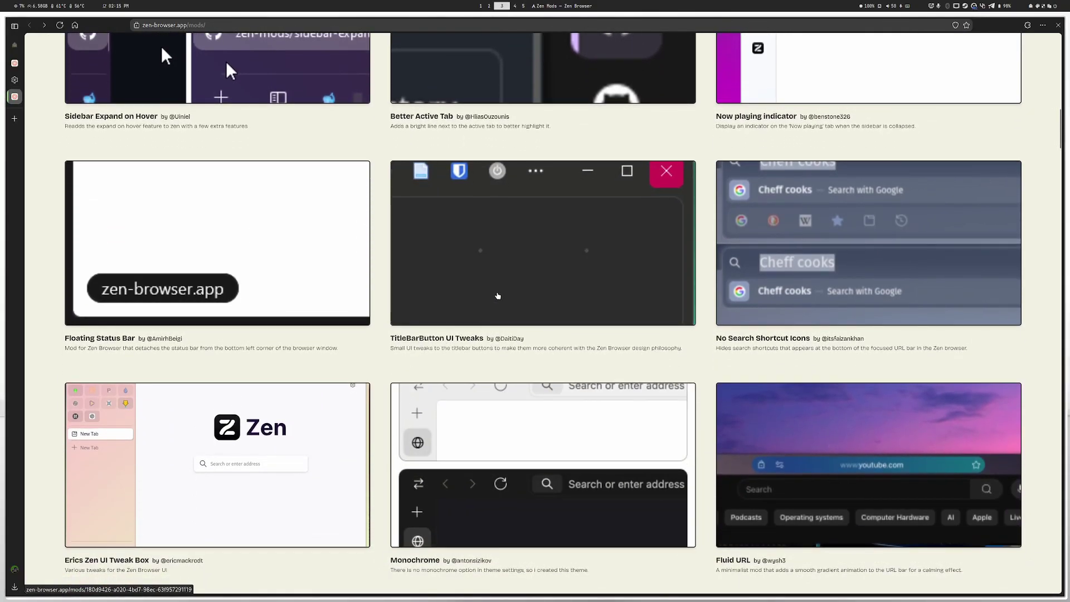
{"action": "left_click", "coordinate": [524, 270]}
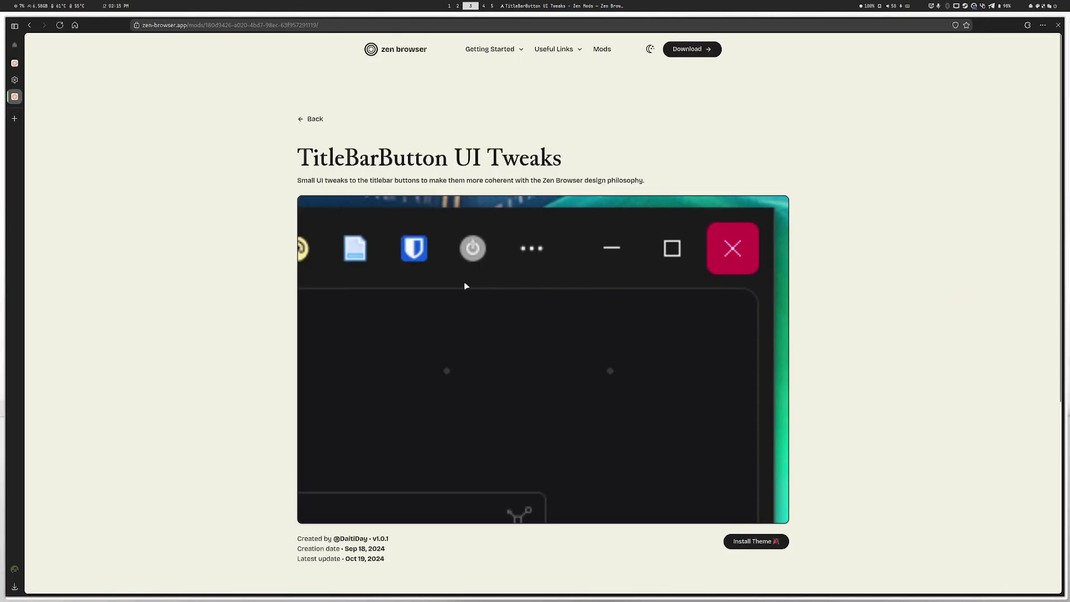
{"action": "left_click", "coordinate": [756, 544]}
{"action": "left_click", "coordinate": [313, 119]}
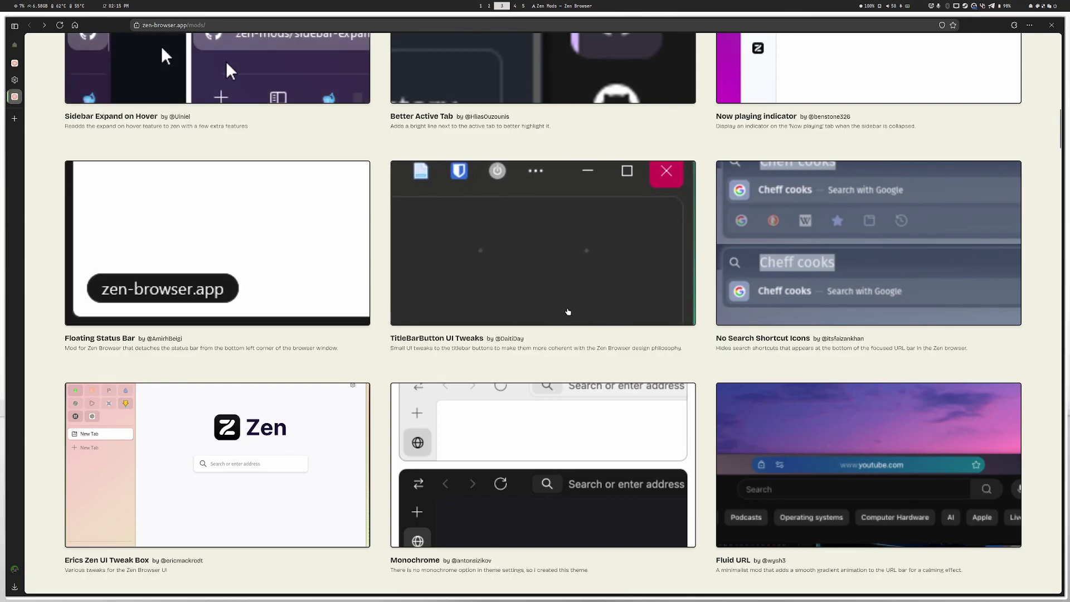
- Browse further through the mods list, view the Fluid URL mod's page and return to the list
{"action": "scroll", "coordinate": [592, 320], "scroll_direction": "down", "scroll_amount": 3}
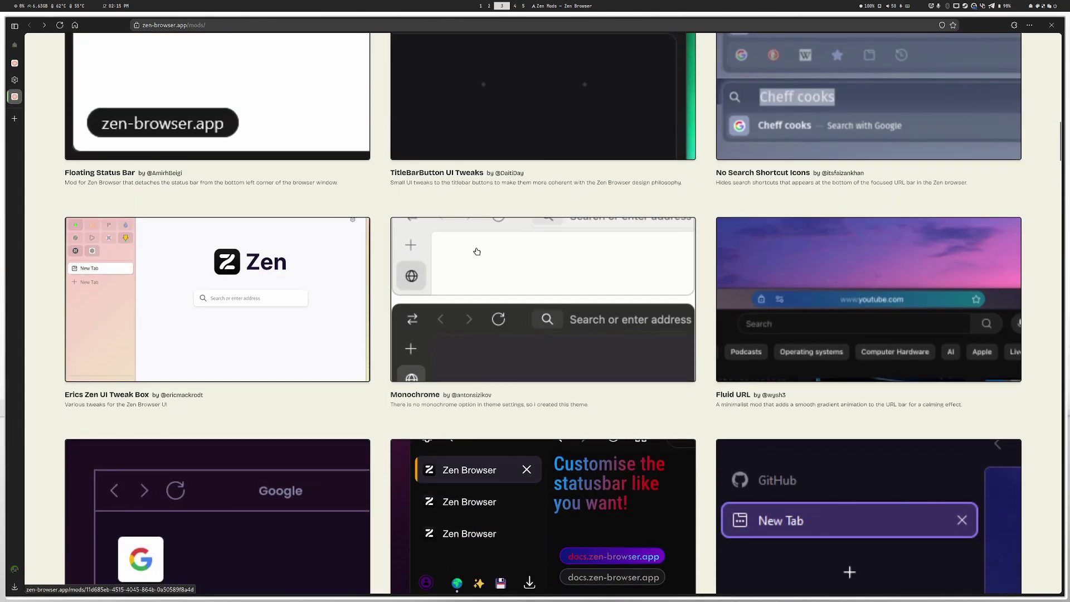
{"action": "scroll", "coordinate": [649, 287], "scroll_direction": "down", "scroll_amount": 2}
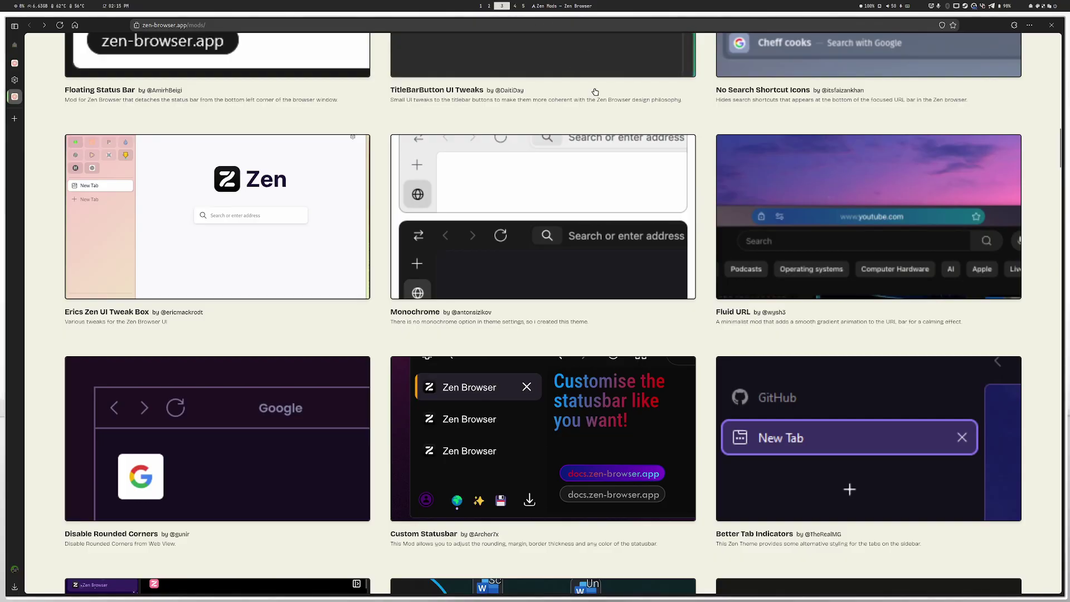
{"action": "left_click", "coordinate": [813, 229]}
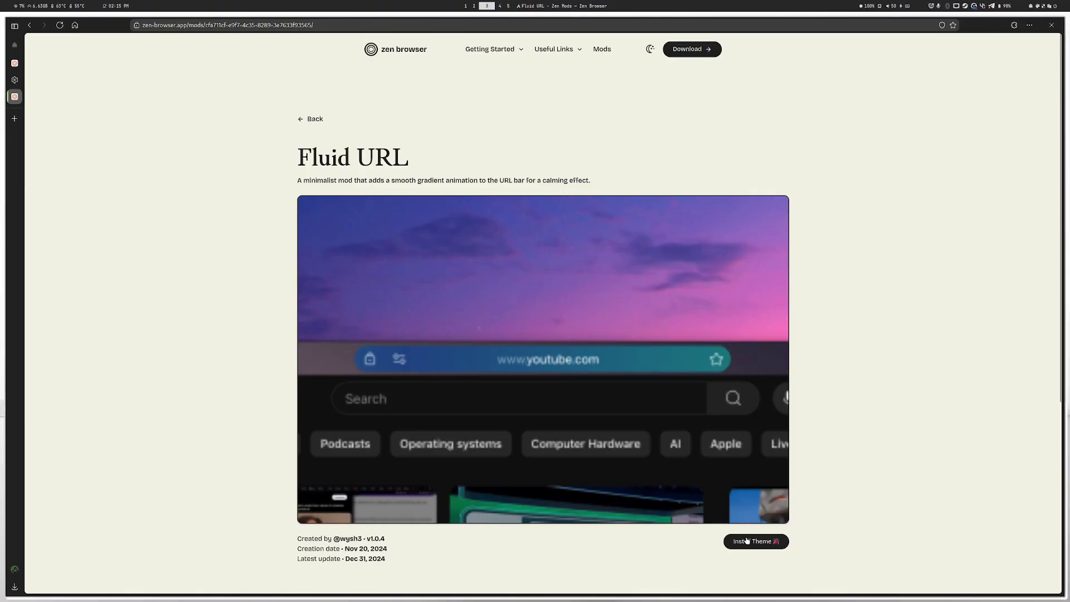
{"action": "key", "text": "alt+Left"}
- Find the Collapsed Tab X Button mod further down the store, install it and return to the mods list
{"action": "scroll", "coordinate": [566, 268], "scroll_direction": "down", "scroll_amount": 4}
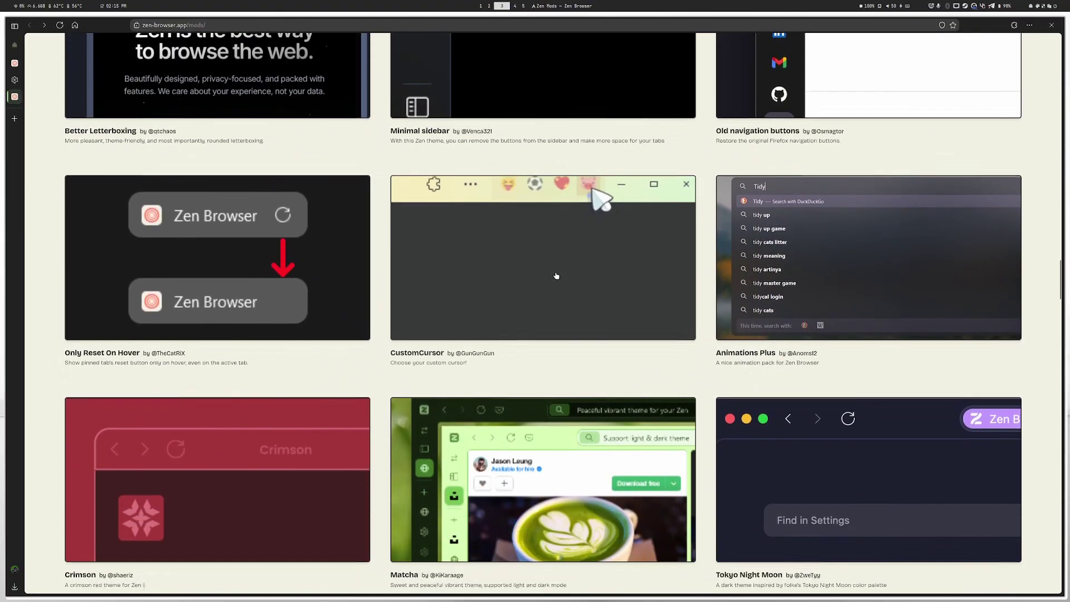
{"action": "scroll", "coordinate": [555, 277], "scroll_direction": "down", "scroll_amount": 8}
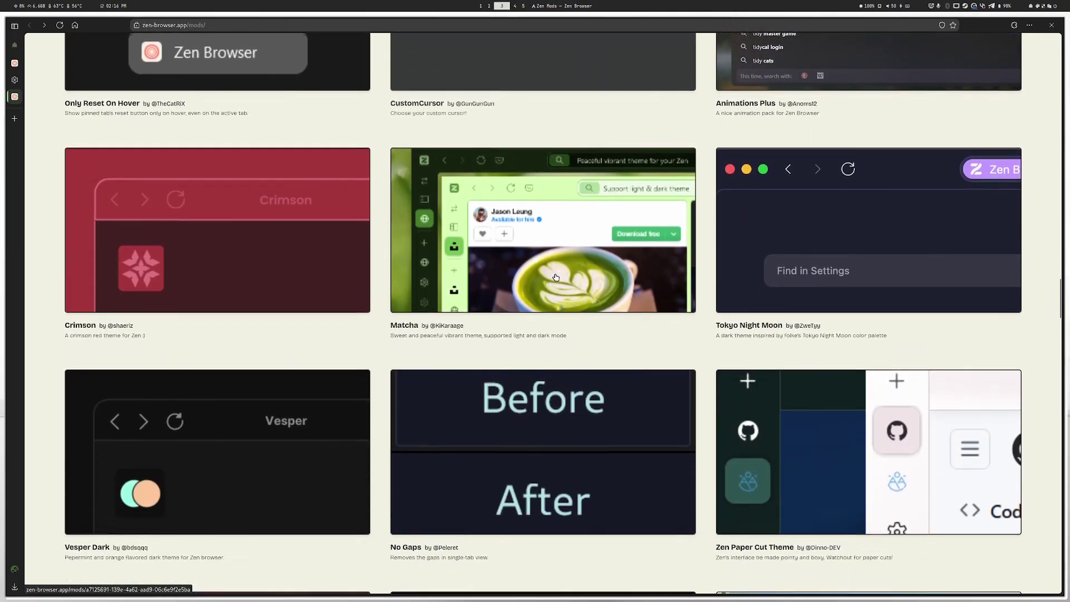
{"action": "scroll", "coordinate": [556, 275], "scroll_direction": "down", "scroll_amount": 6}
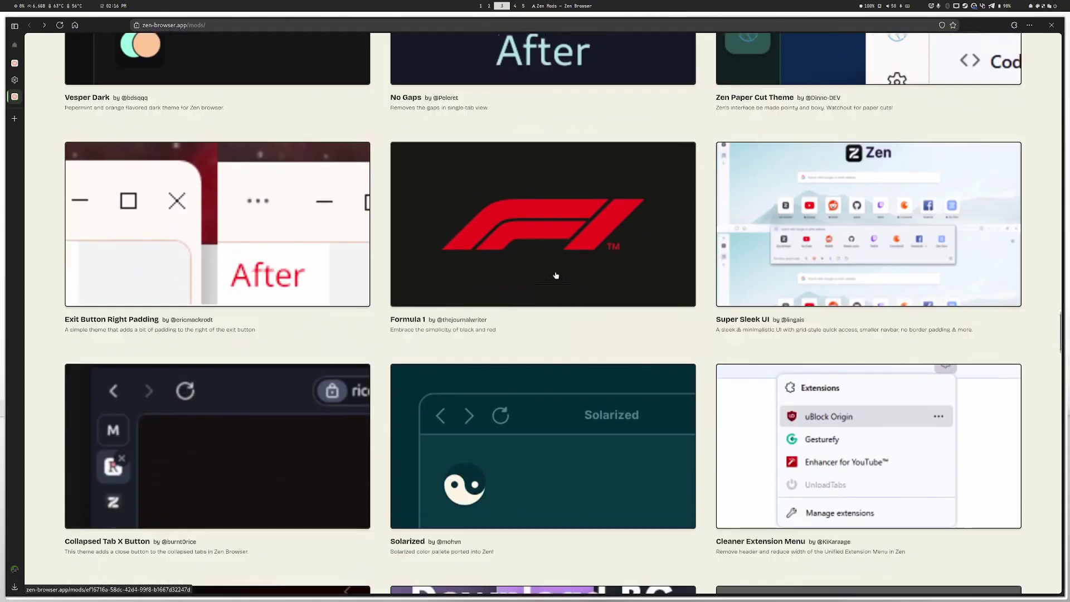
{"action": "scroll", "coordinate": [556, 276], "scroll_direction": "down", "scroll_amount": 2}
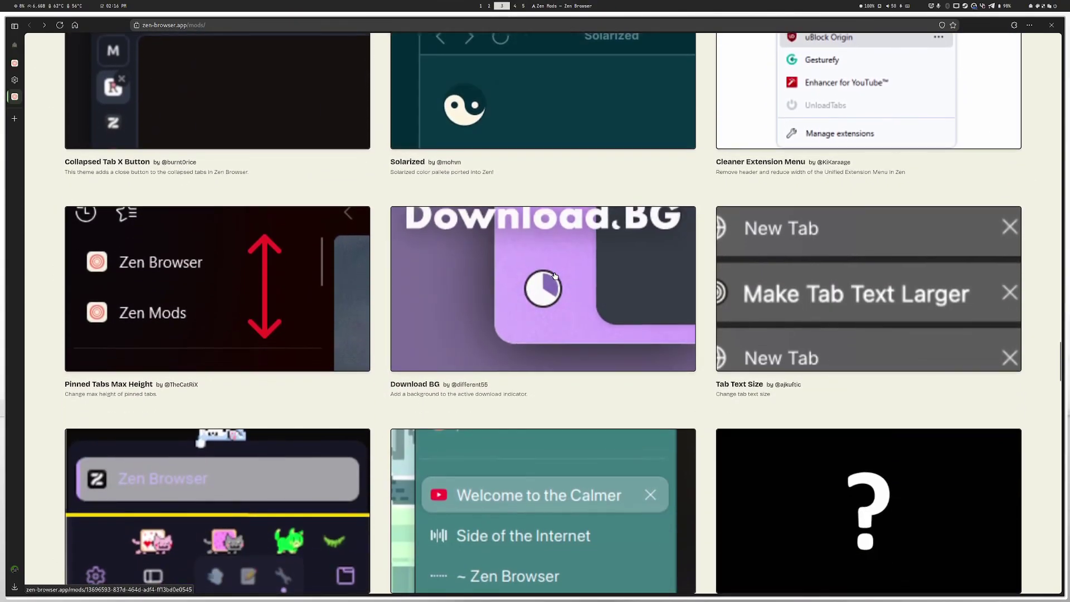
{"action": "scroll", "coordinate": [556, 276], "scroll_direction": "up", "scroll_amount": 4}
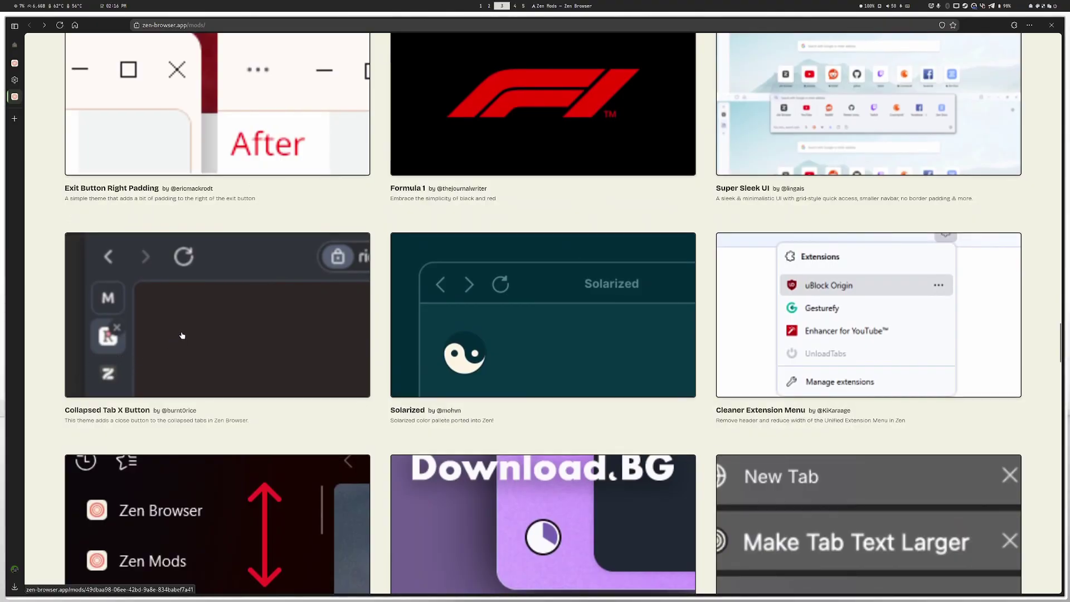
{"action": "mouse_move", "coordinate": [15, 79]}
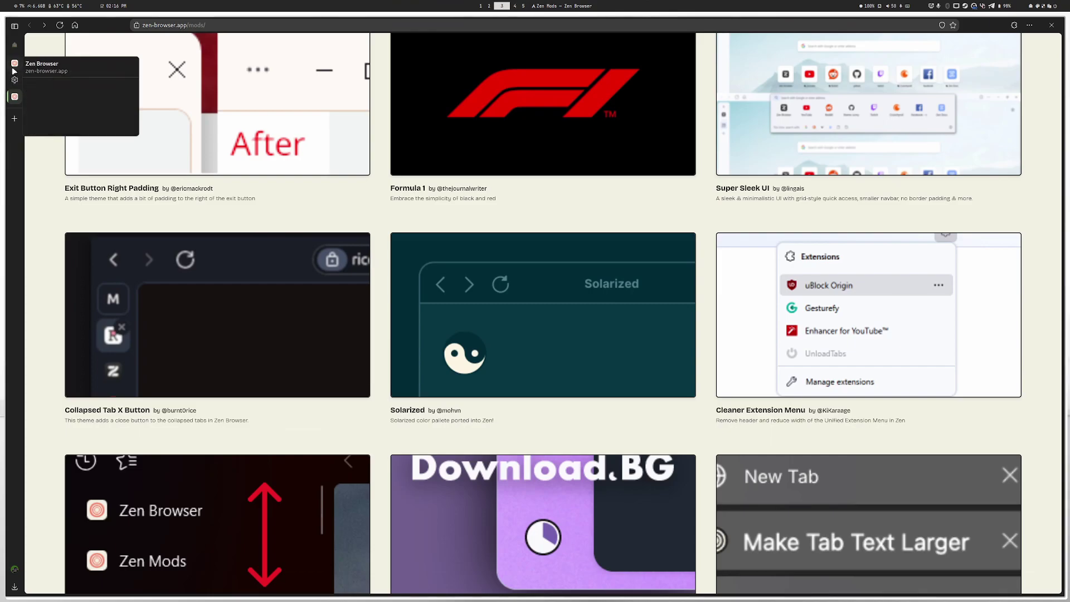
{"action": "left_click", "coordinate": [225, 334]}
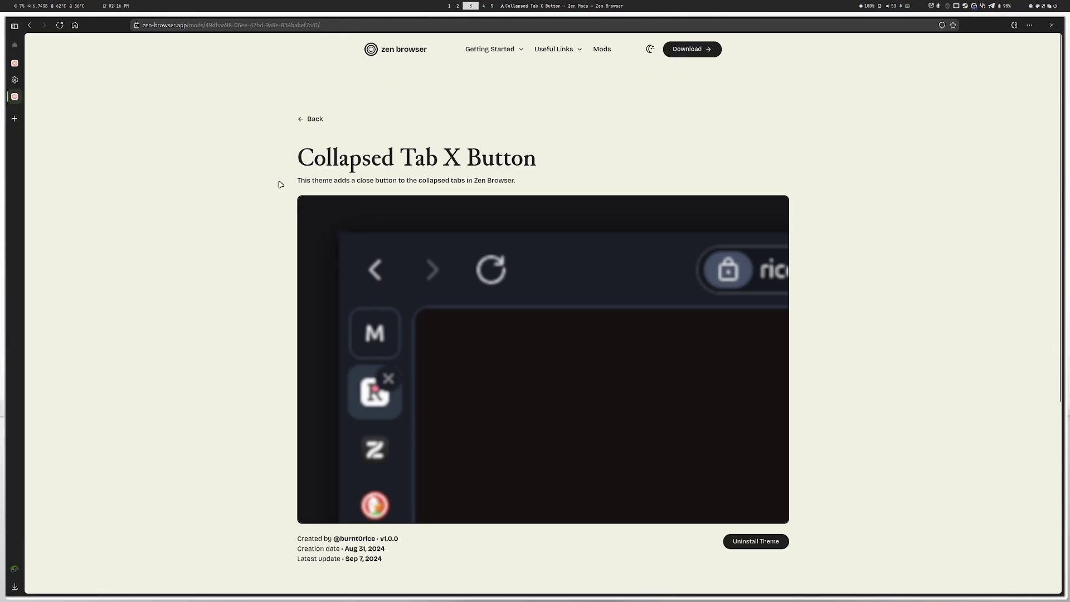
{"action": "left_click", "coordinate": [313, 120]}
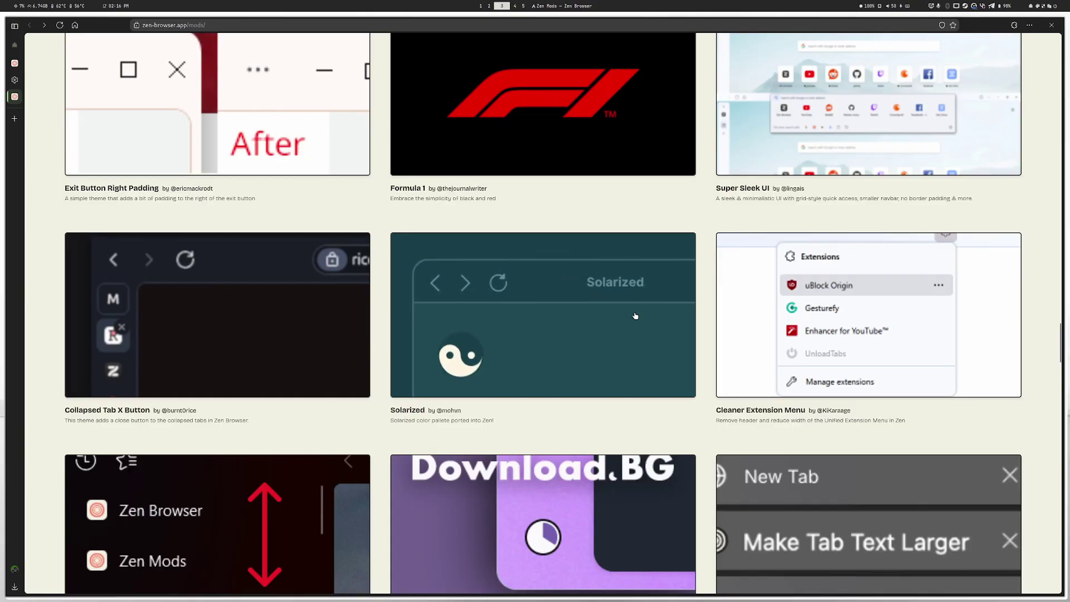
- Find and install the Bottom Essentials mod, and return to the mods list
{"action": "scroll", "coordinate": [642, 338], "scroll_direction": "down", "scroll_amount": 3}
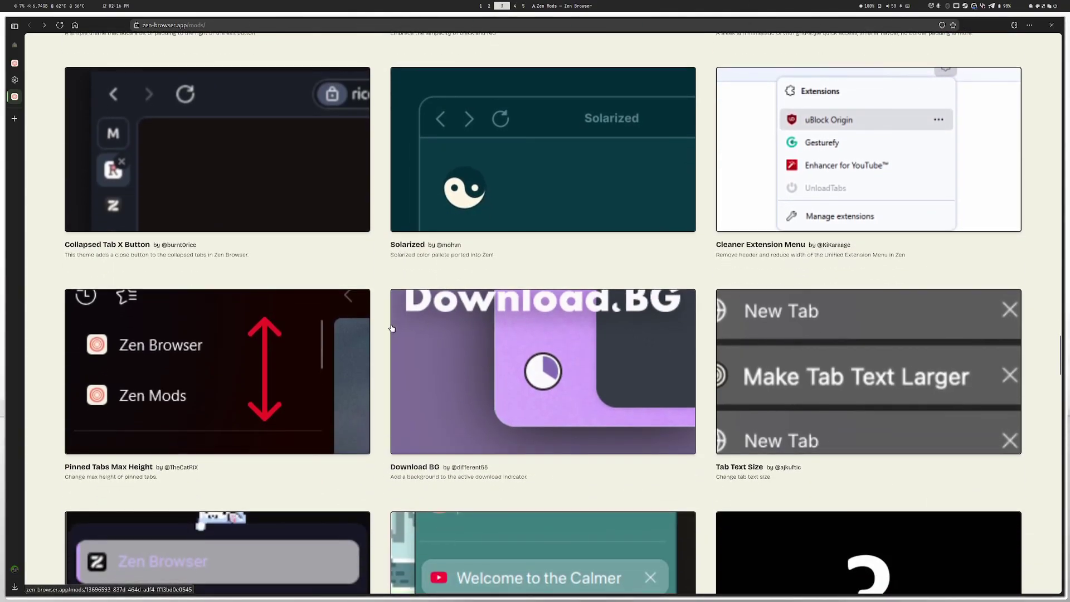
{"action": "scroll", "coordinate": [613, 340], "scroll_direction": "down", "scroll_amount": 4}
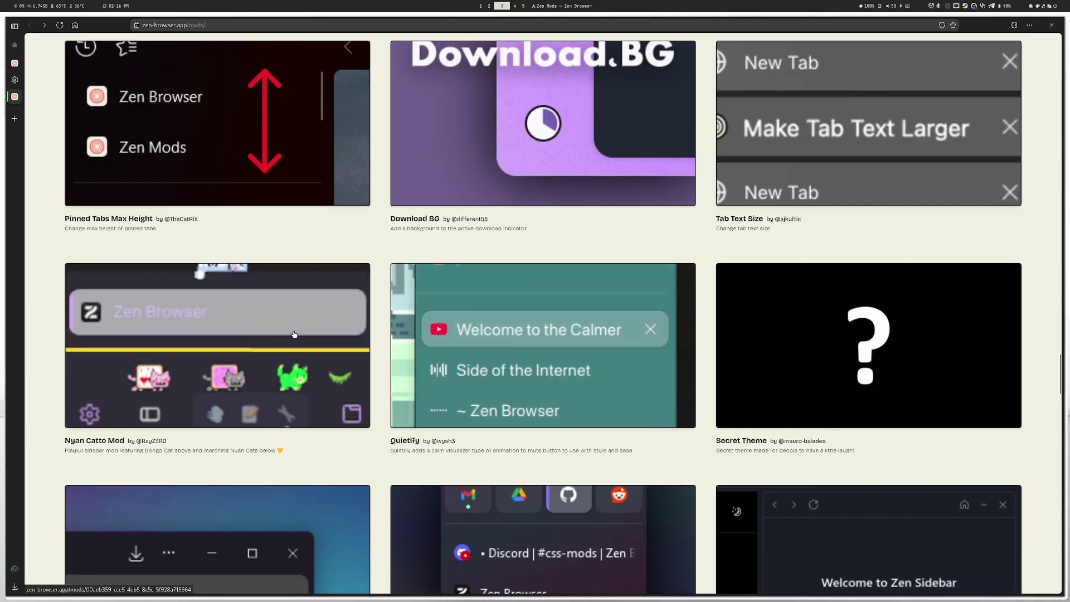
{"action": "scroll", "coordinate": [325, 344], "scroll_direction": "down", "scroll_amount": 1}
{"action": "scroll", "coordinate": [325, 344], "scroll_direction": "down", "scroll_amount": 3}
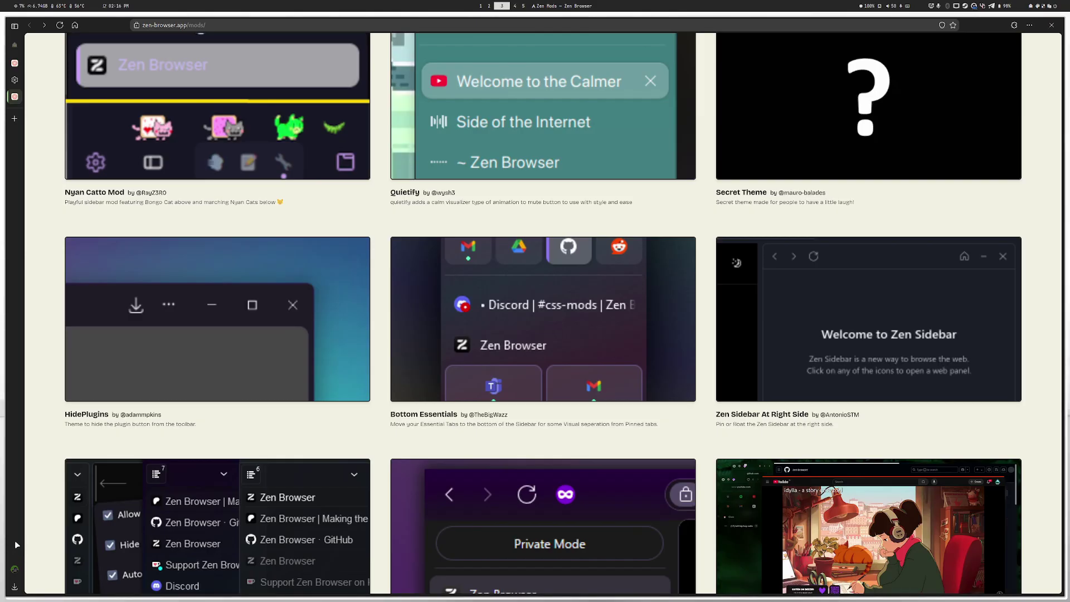
{"action": "left_click", "coordinate": [529, 324]}
{"action": "left_click", "coordinate": [751, 549]}
{"action": "left_click", "coordinate": [313, 120]}
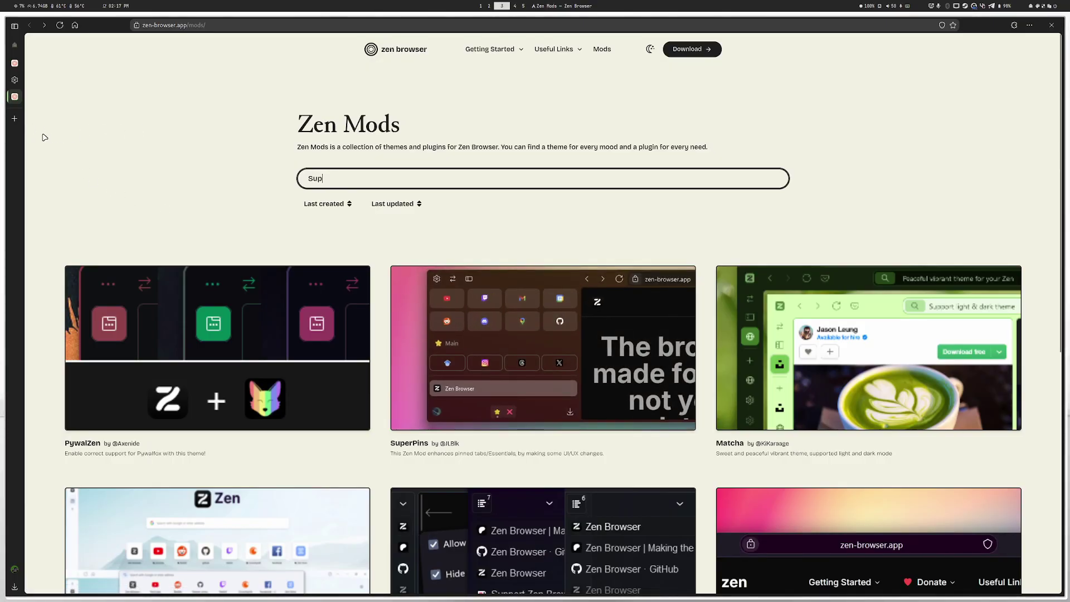
- Search the mods for "Sup", install the SuperPins mod and return to the mods list
{"action": "left_click", "coordinate": [525, 352]}
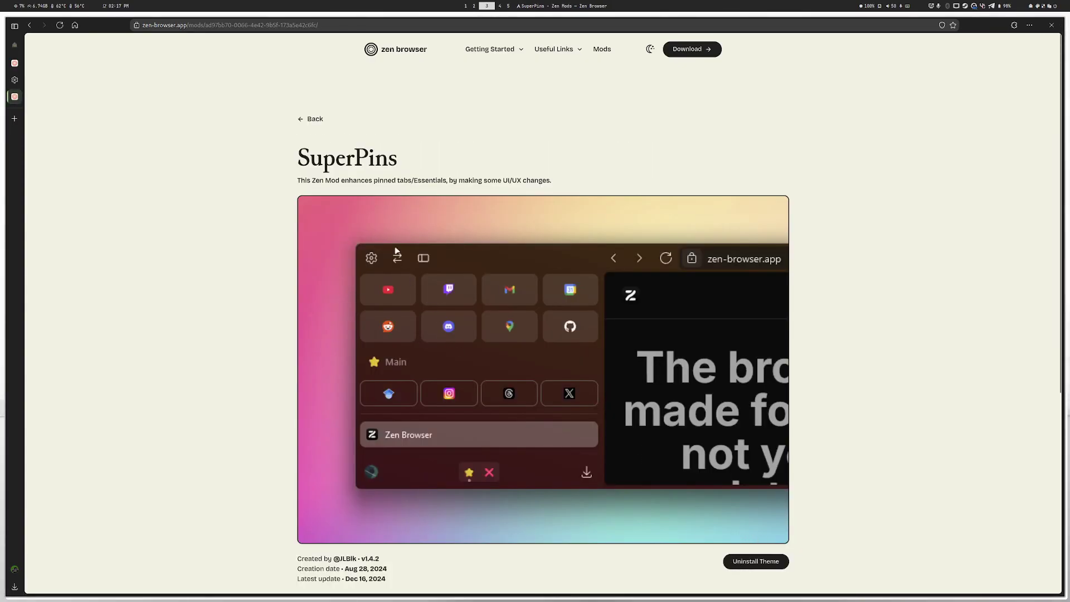
{"action": "left_click", "coordinate": [311, 119]}
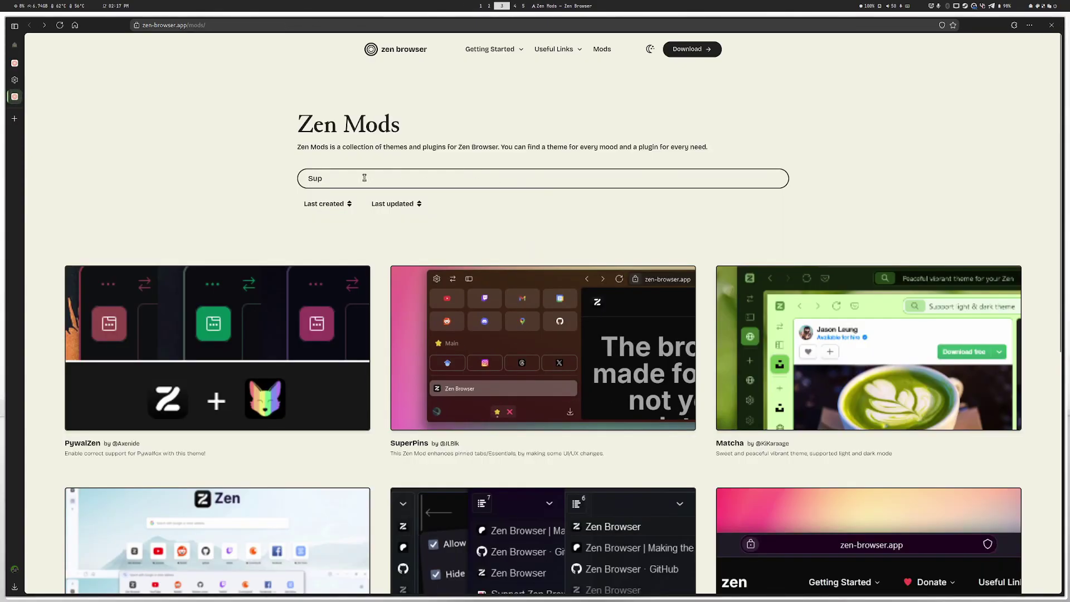
- In the Zen Mods settings, enable Dim Unloaded Tabs for the Better Tab Indicators mod and close its options
{"action": "left_click", "coordinate": [15, 80]}
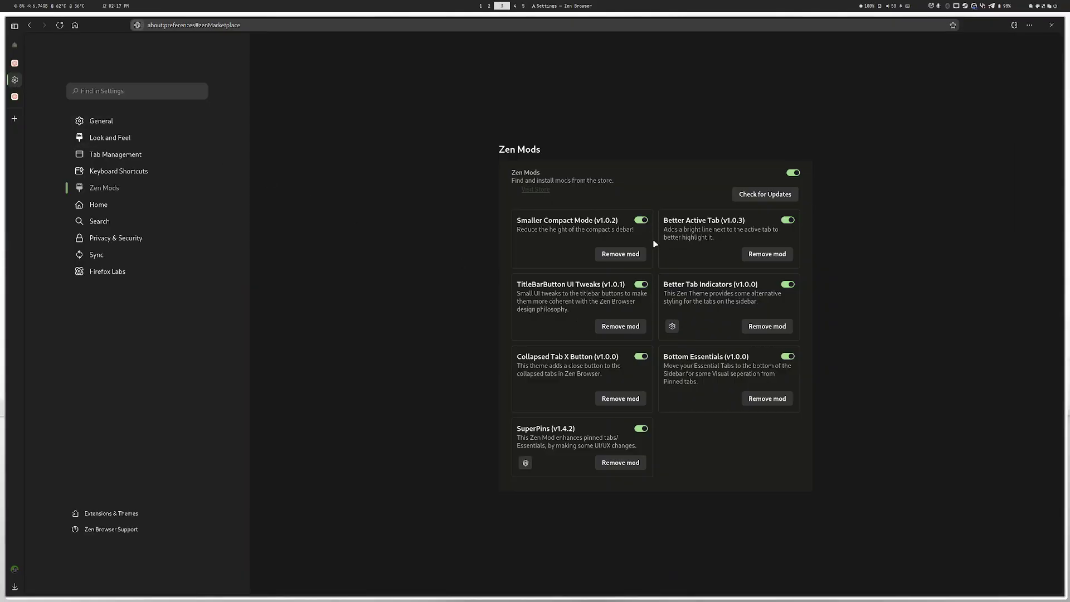
{"action": "left_click", "coordinate": [672, 326]}
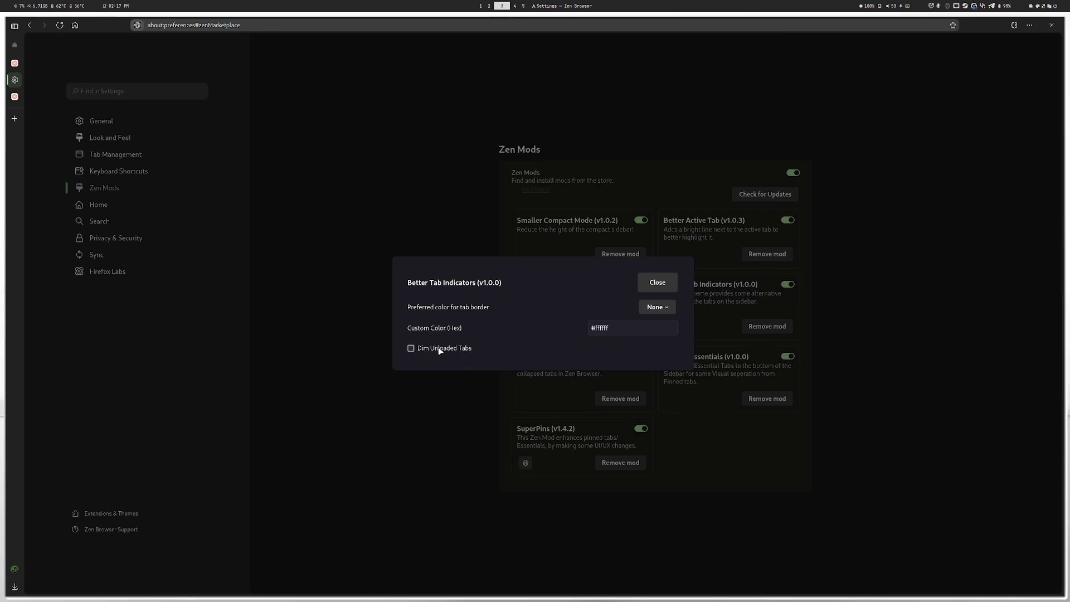
{"action": "left_click", "coordinate": [410, 348]}
{"action": "left_click", "coordinate": [660, 283]}
- Enable the SuperPins option that adds a background to the pinned tabs, and close the mod's options
{"action": "left_click", "coordinate": [525, 463]}
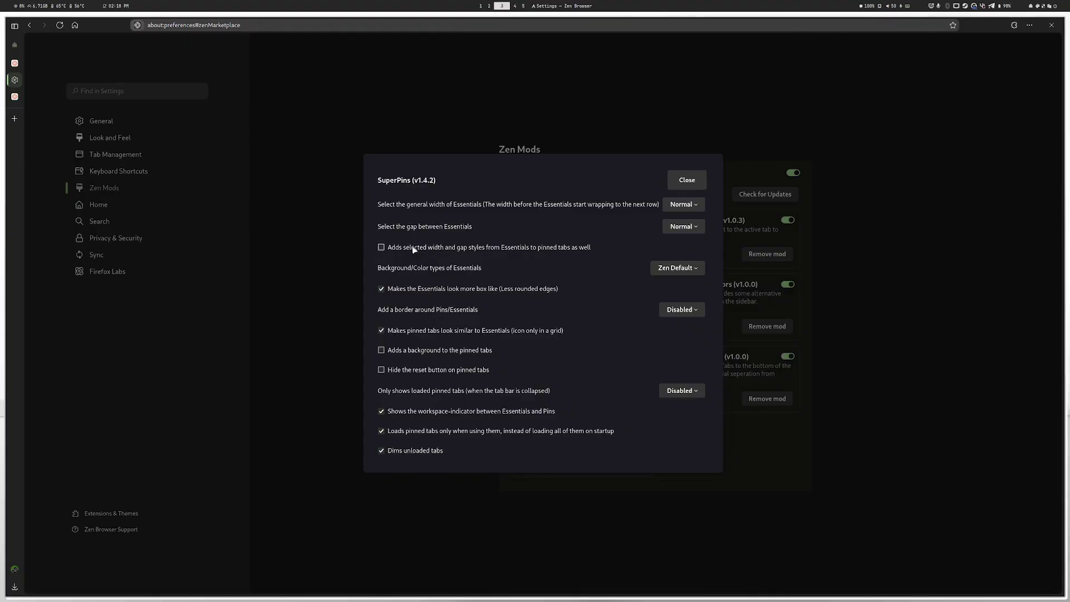
{"action": "left_click", "coordinate": [382, 350]}
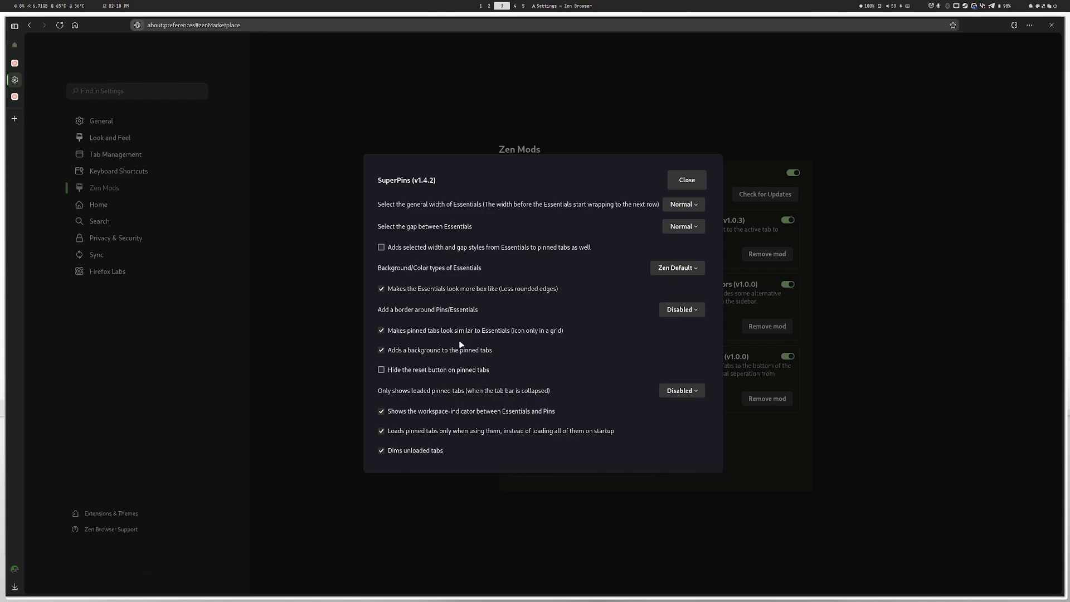
{"action": "left_click", "coordinate": [687, 182]}
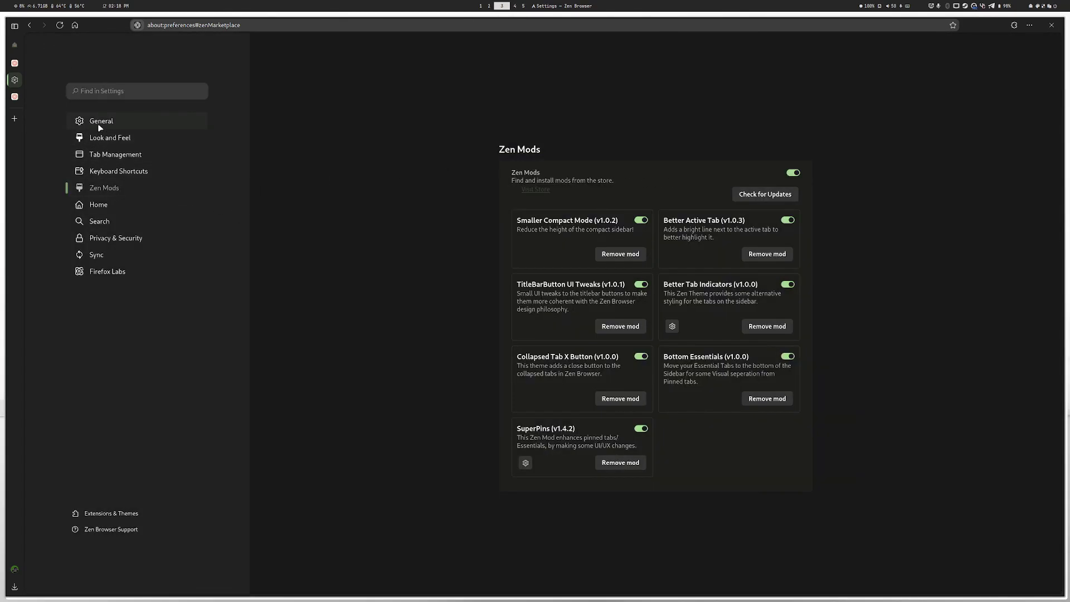
- Set the browser layout to Single toolbar in Look and Feel and switch to the Zen Browser tab
{"action": "left_click", "coordinate": [115, 137]}
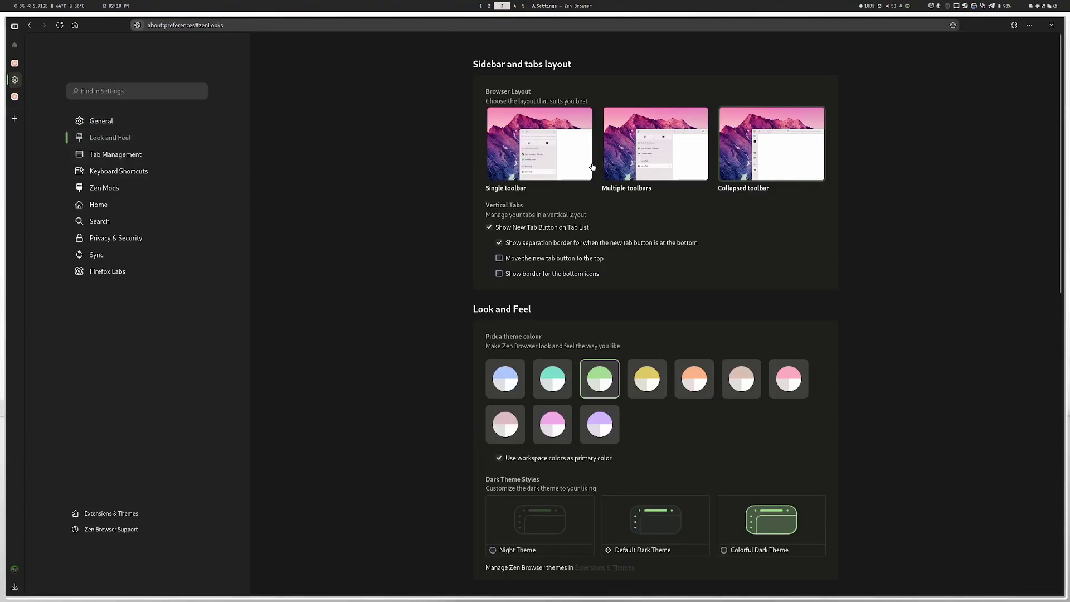
{"action": "left_click", "coordinate": [543, 159]}
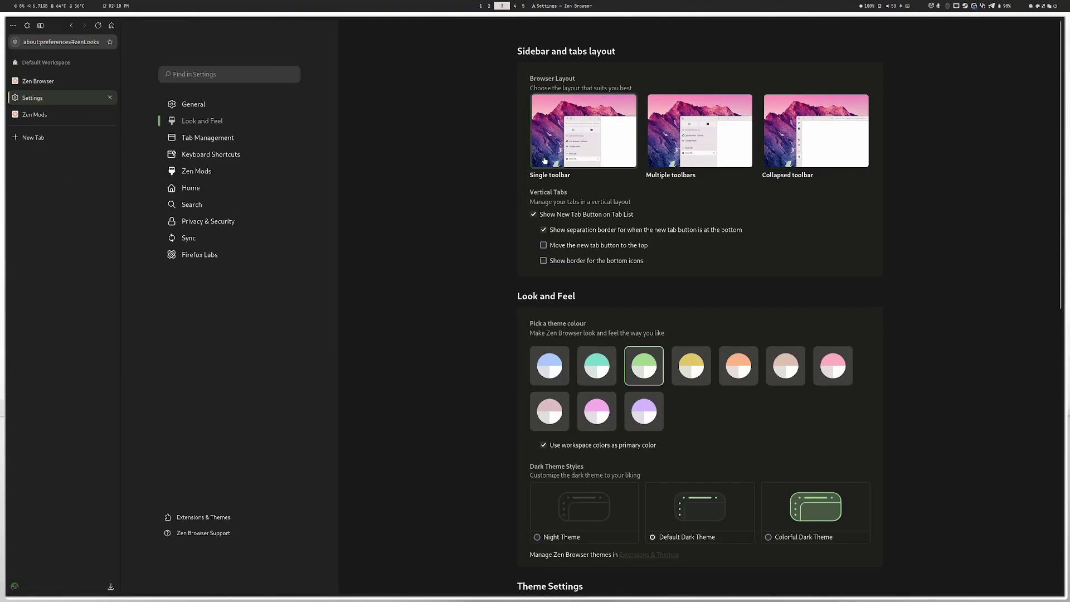
{"action": "left_click", "coordinate": [38, 81]}
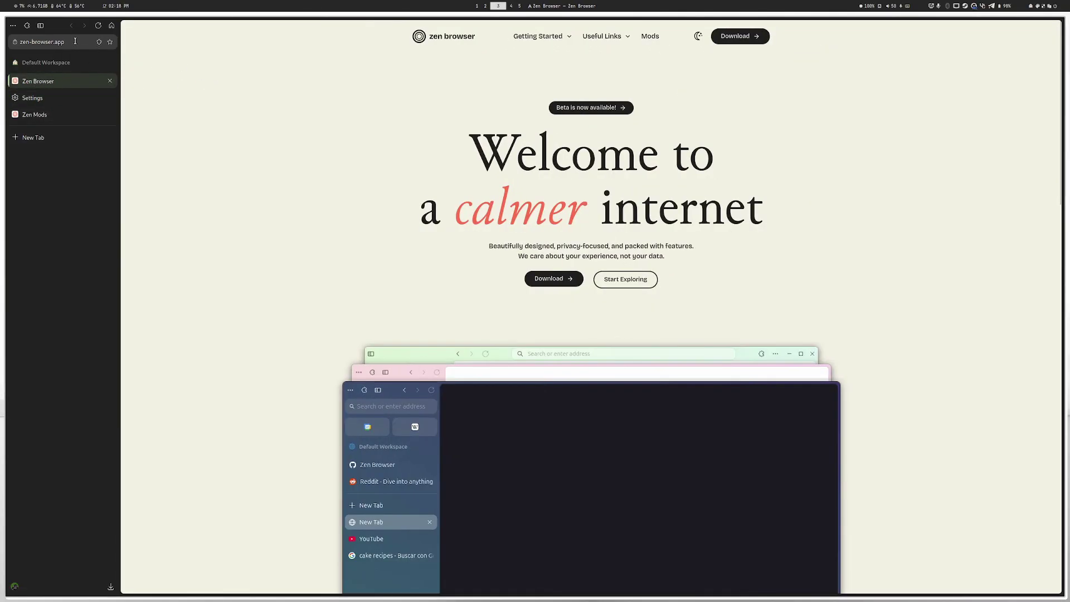
- Rename the default workspace to BlackDon, give it a different emoji icon and save the changes
{"action": "left_click", "coordinate": [45, 63]}
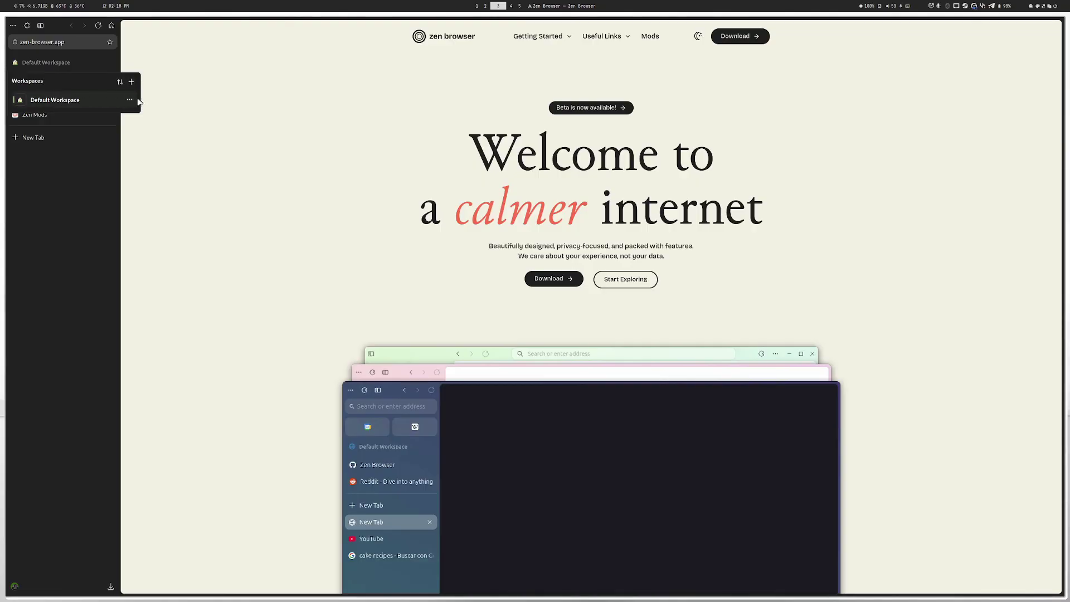
{"action": "left_click", "coordinate": [129, 100]}
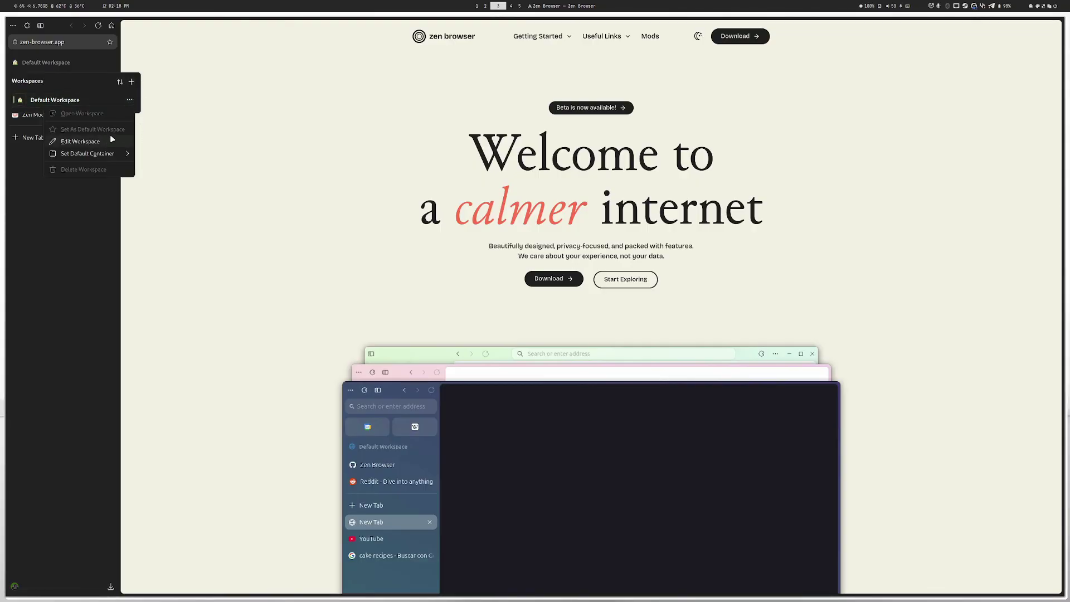
{"action": "left_click", "coordinate": [112, 140]}
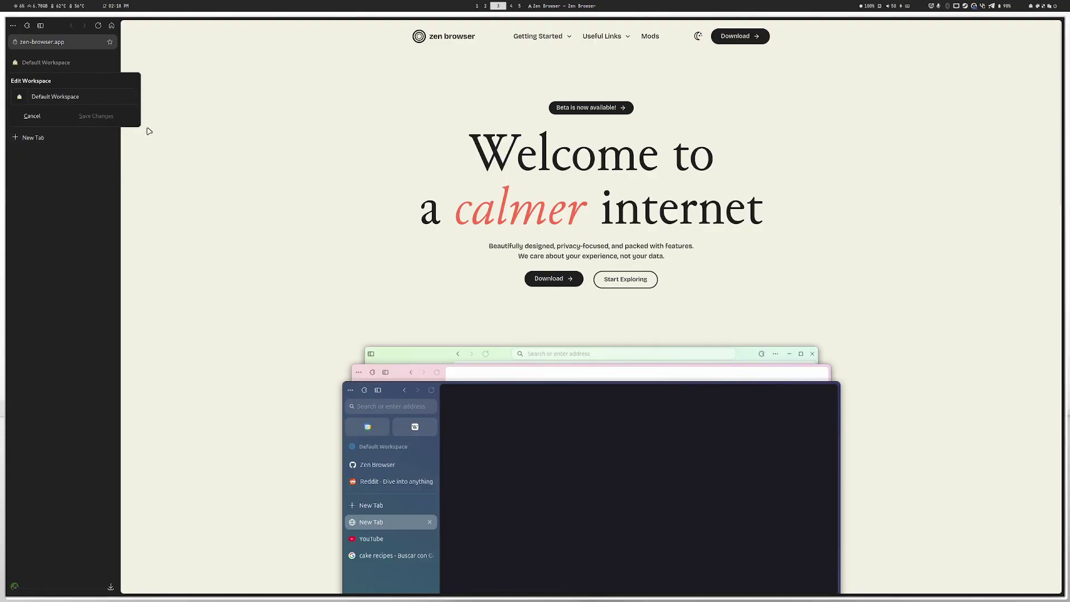
{"action": "key", "text": "ctrl+a"}
{"action": "key", "text": "BackSpace"}
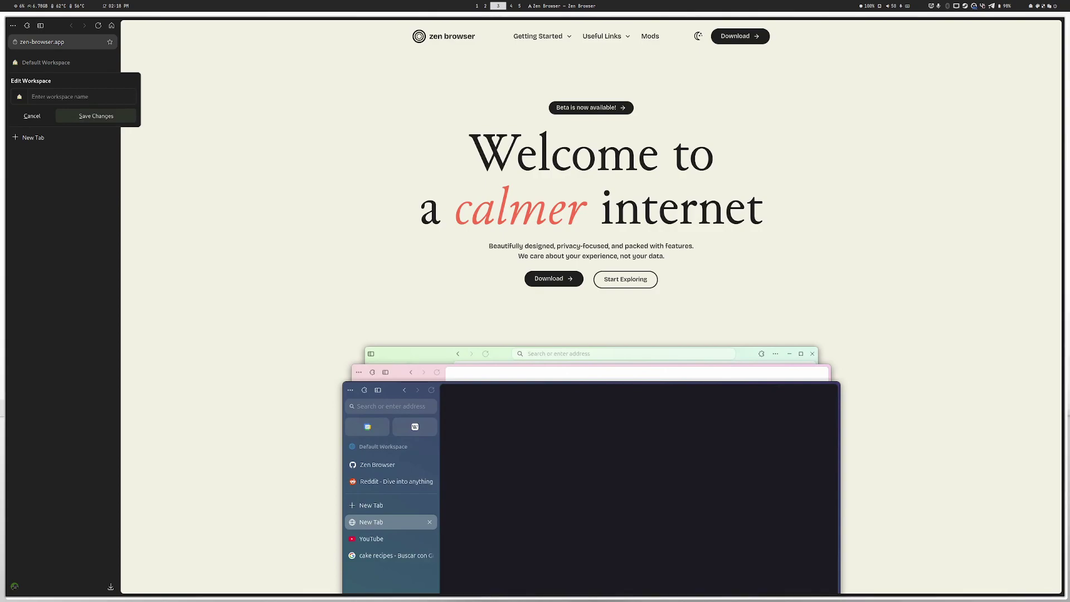
{"action": "type", "text": "BlackDon"}
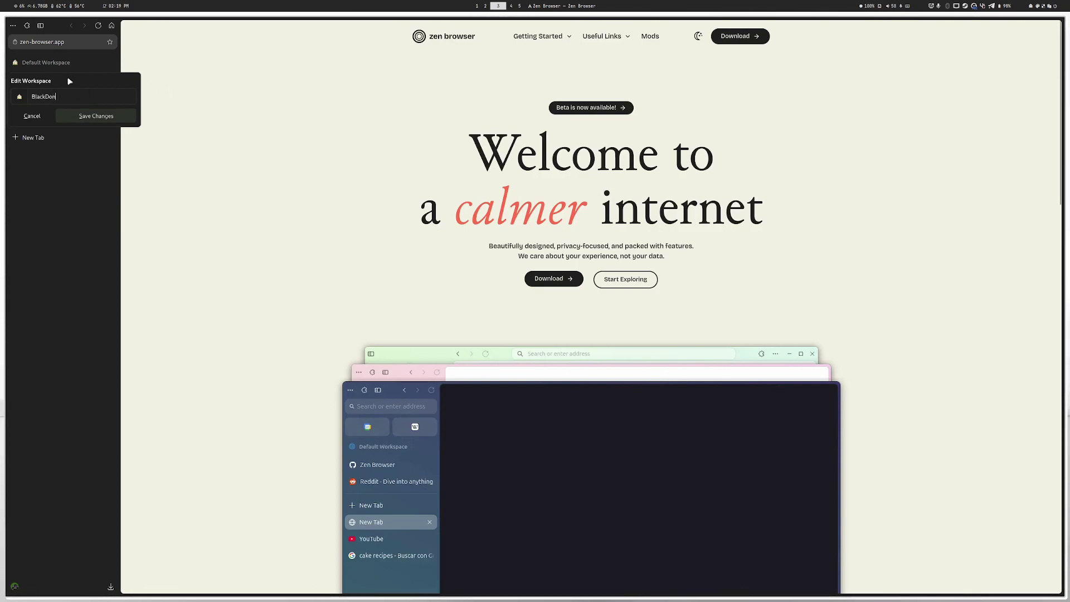
{"action": "left_click", "coordinate": [20, 97]}
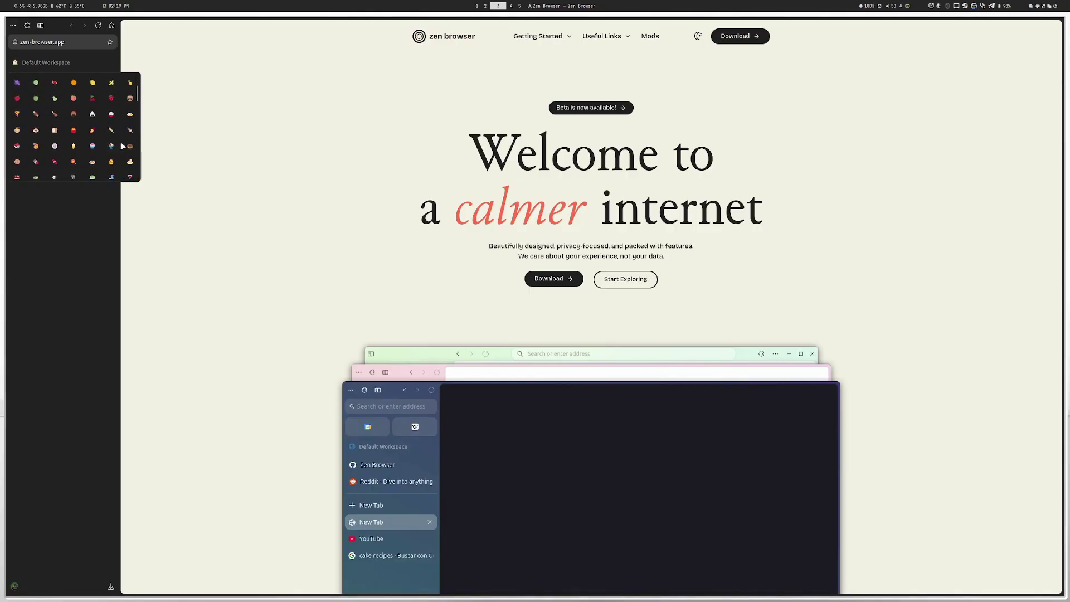
{"action": "left_click", "coordinate": [124, 148]}
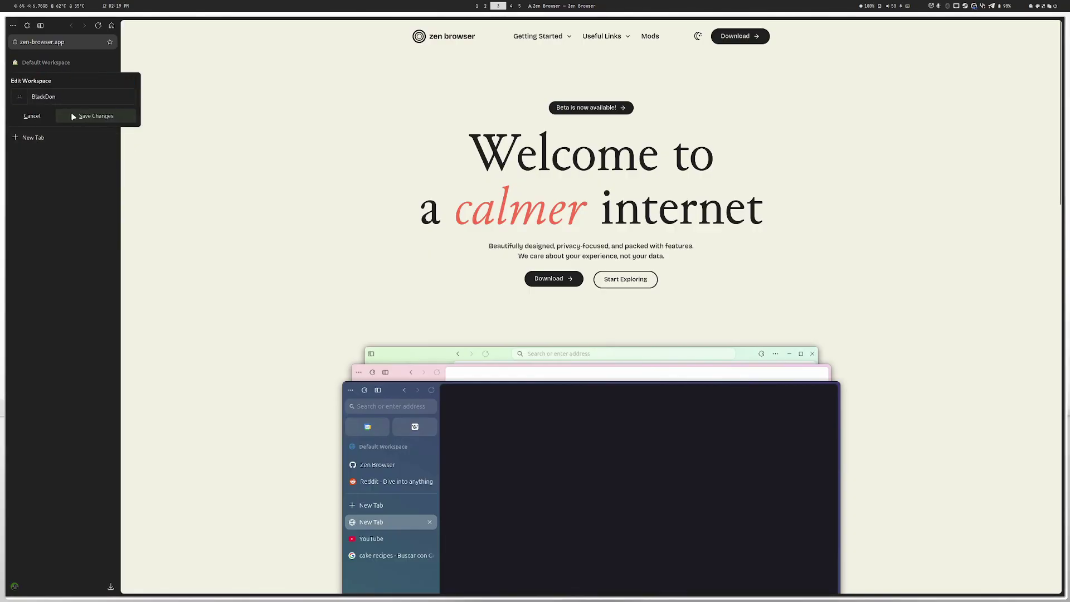
{"action": "left_click", "coordinate": [97, 117]}
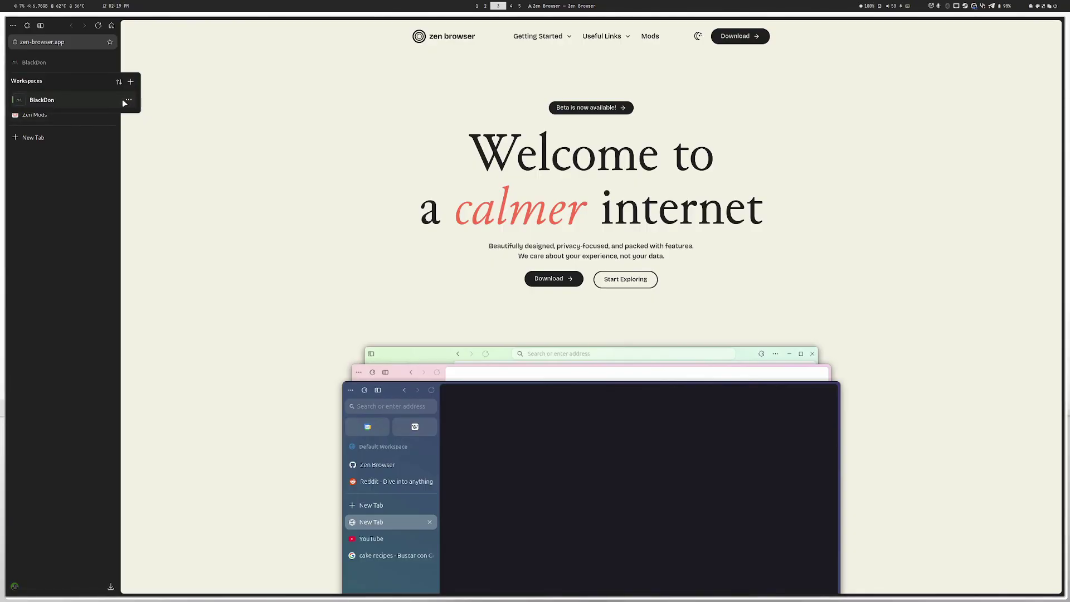
- View the default container choices for the BlackDon workspace and close the workspace list
{"action": "left_click", "coordinate": [129, 100]}
{"action": "mouse_move", "coordinate": [98, 156]}
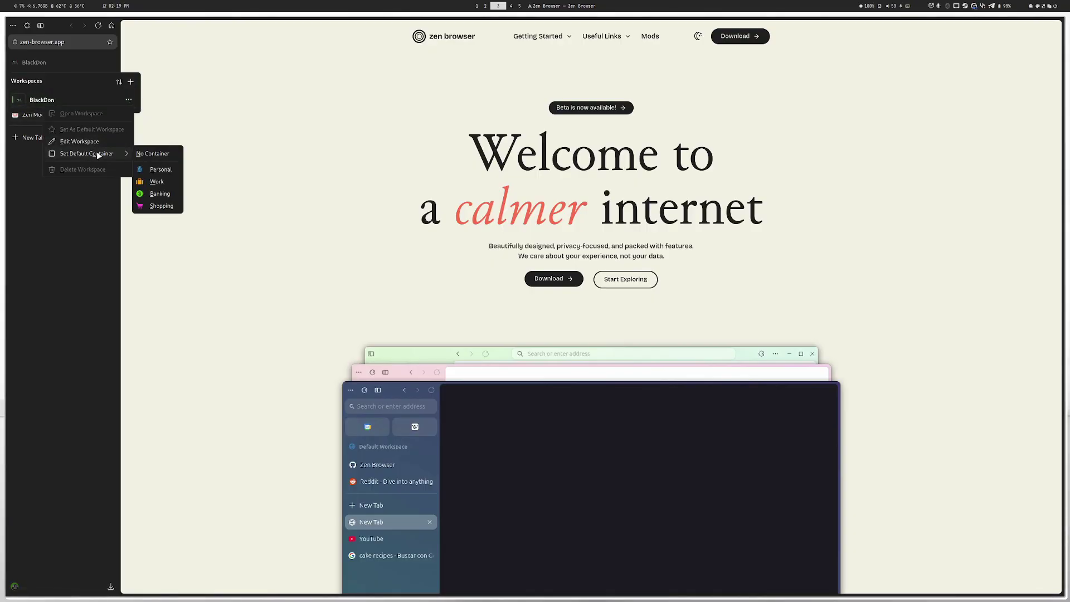
{"action": "left_click", "coordinate": [89, 206]}
{"action": "left_click", "coordinate": [89, 179]}
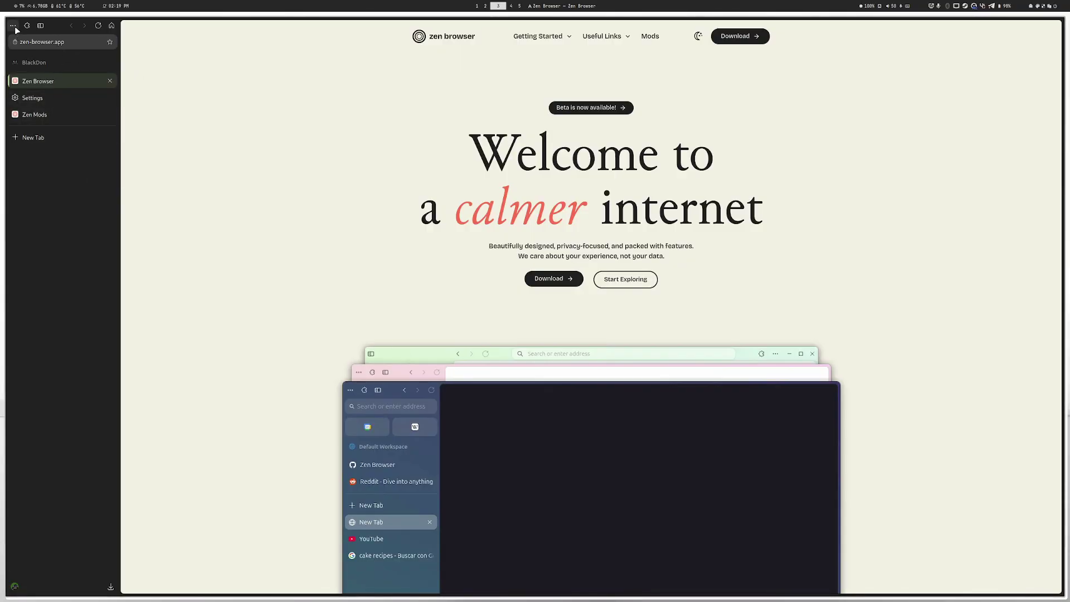
- Open the Container Tabs settings from the General preferences
{"action": "left_click", "coordinate": [55, 98]}
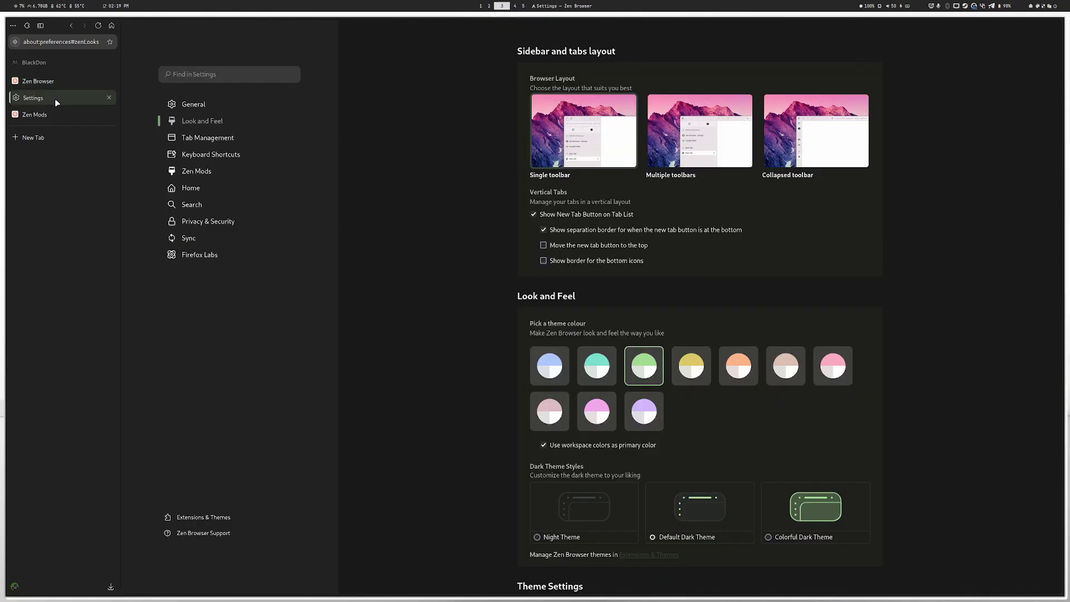
{"action": "scroll", "coordinate": [726, 340], "scroll_direction": "down", "scroll_amount": 5}
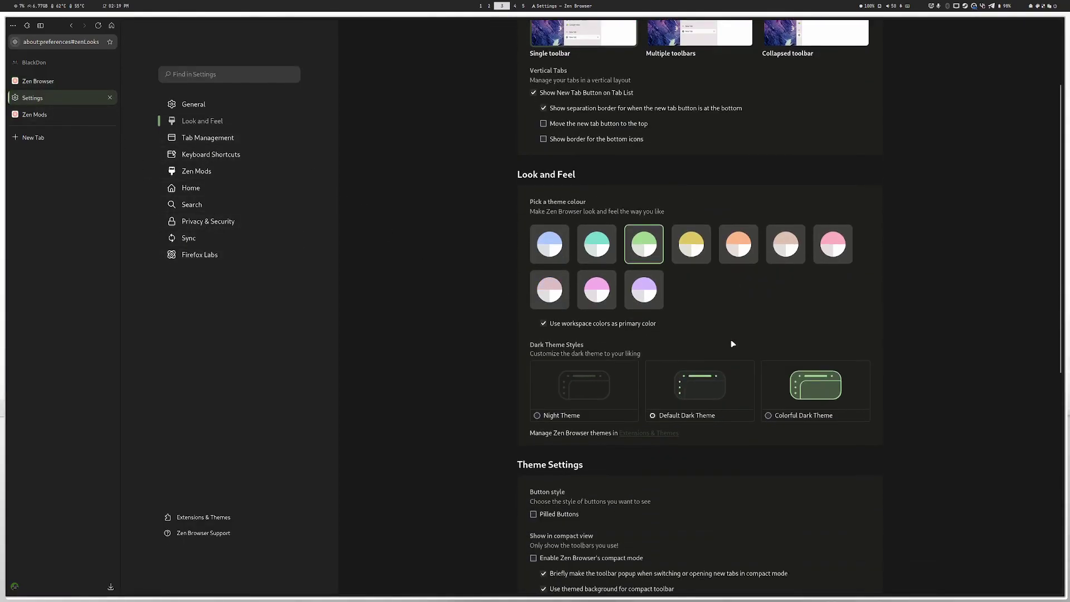
{"action": "scroll", "coordinate": [699, 334], "scroll_direction": "up", "scroll_amount": 4}
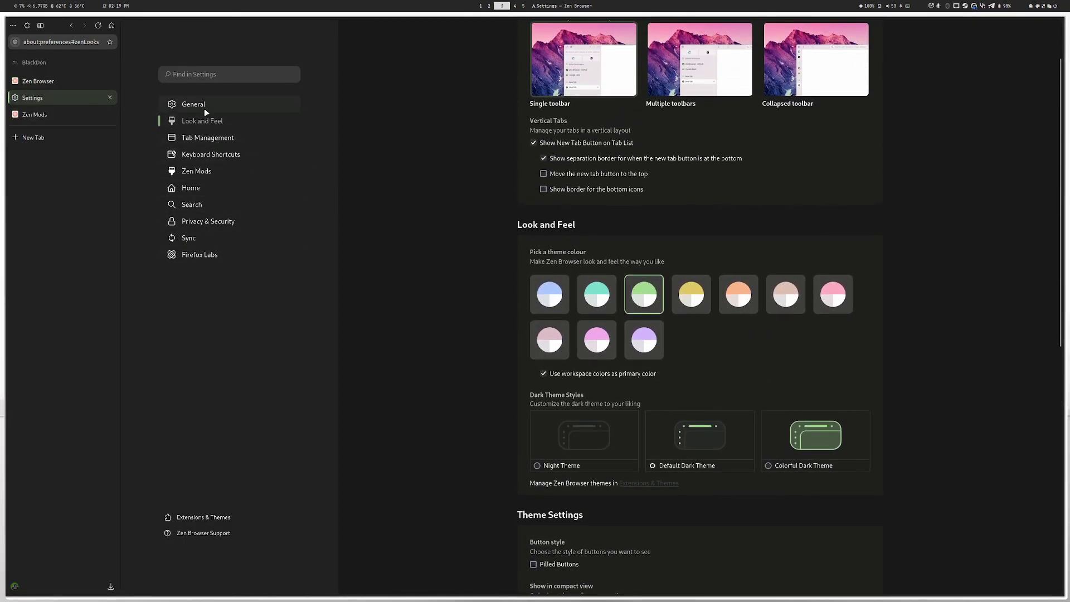
{"action": "left_click", "coordinate": [200, 105]}
{"action": "left_click", "coordinate": [831, 316]}
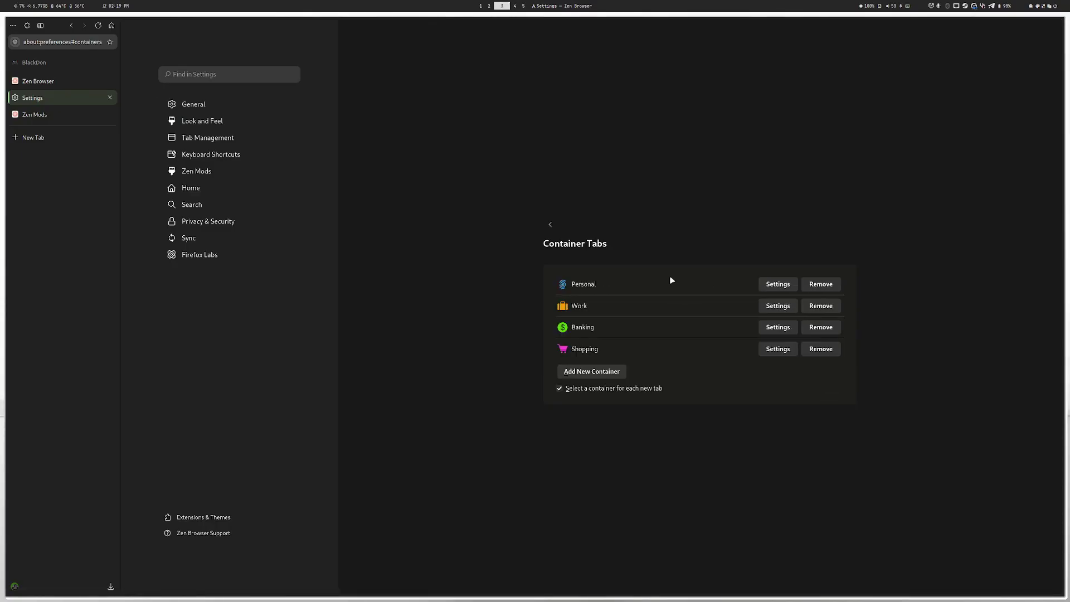
- Rename the Personal container to BlackDon, give it the purple colour and the glasses icon, and save it
{"action": "left_click", "coordinate": [769, 289]}
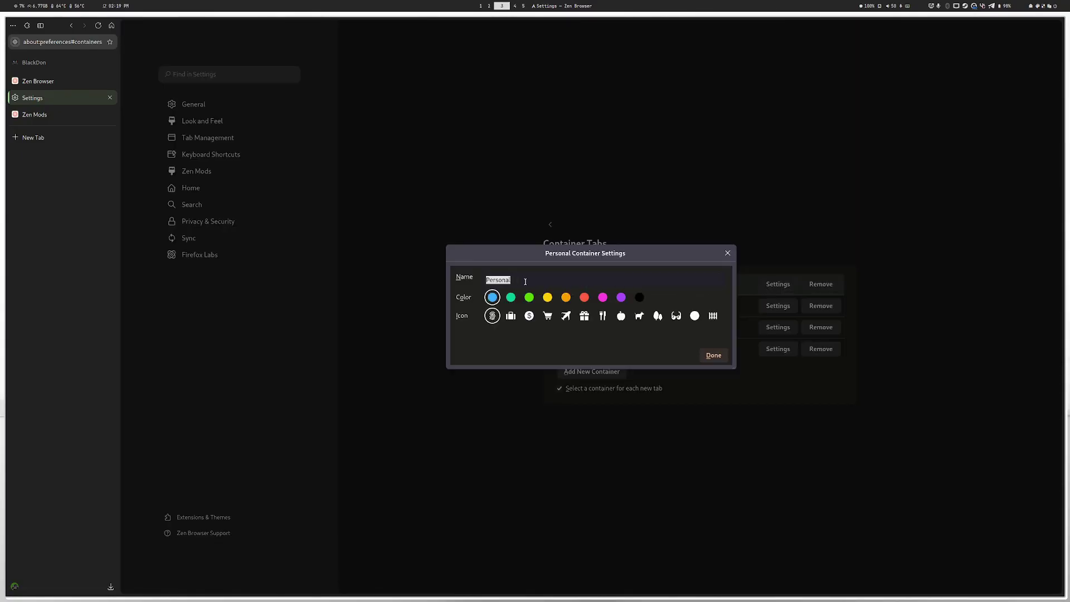
{"action": "type", "text": "BlackDon"}
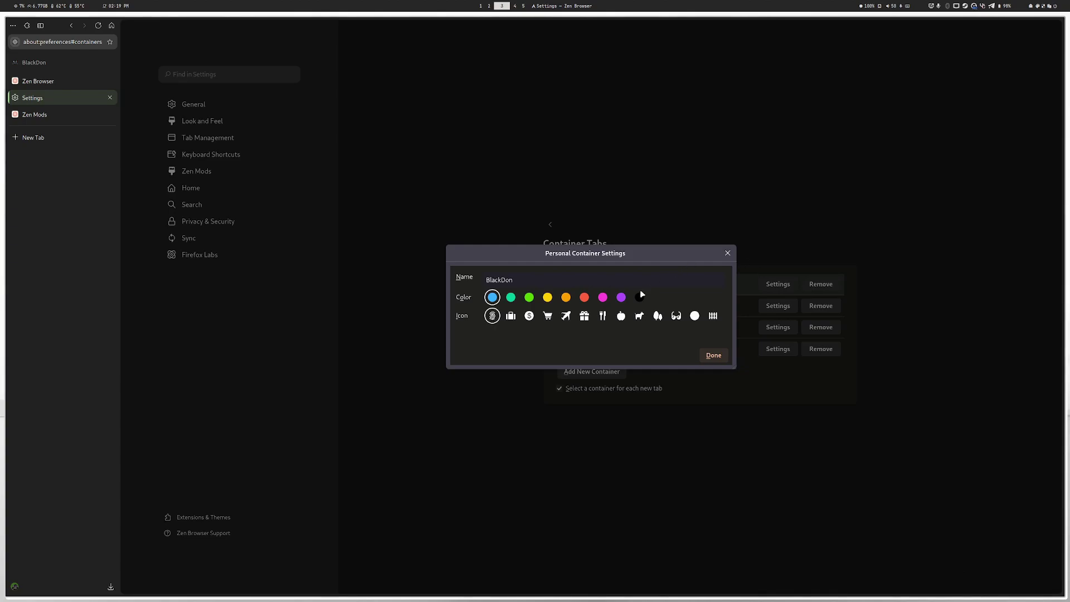
{"action": "left_click", "coordinate": [621, 298]}
{"action": "left_click", "coordinate": [676, 316]}
{"action": "left_click", "coordinate": [713, 355]}
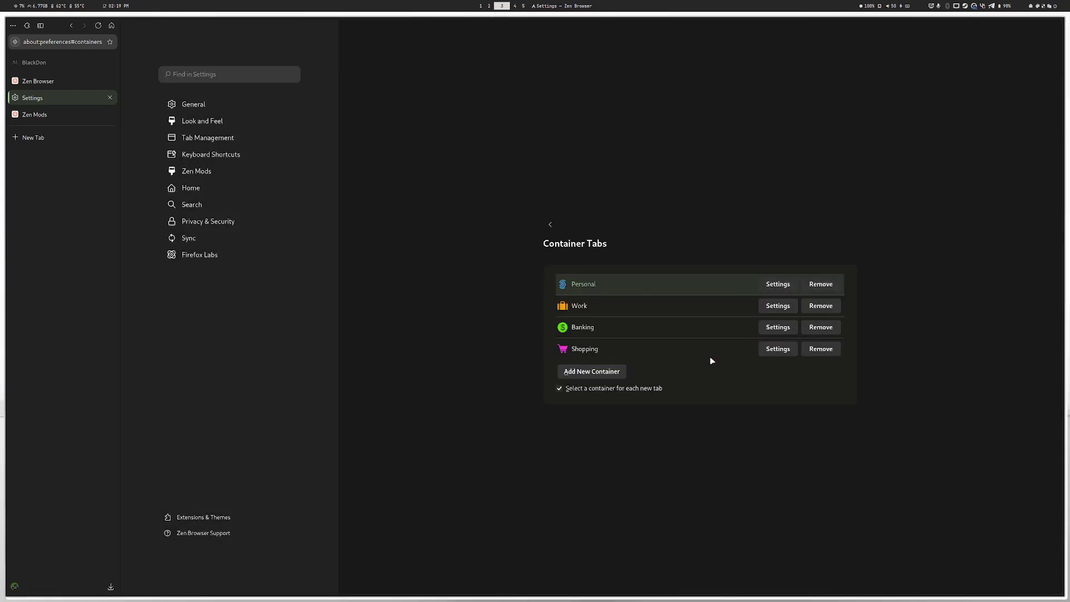
- Rename the Work container to Floss, give it the turquoise colour and save it
{"action": "left_click", "coordinate": [766, 310]}
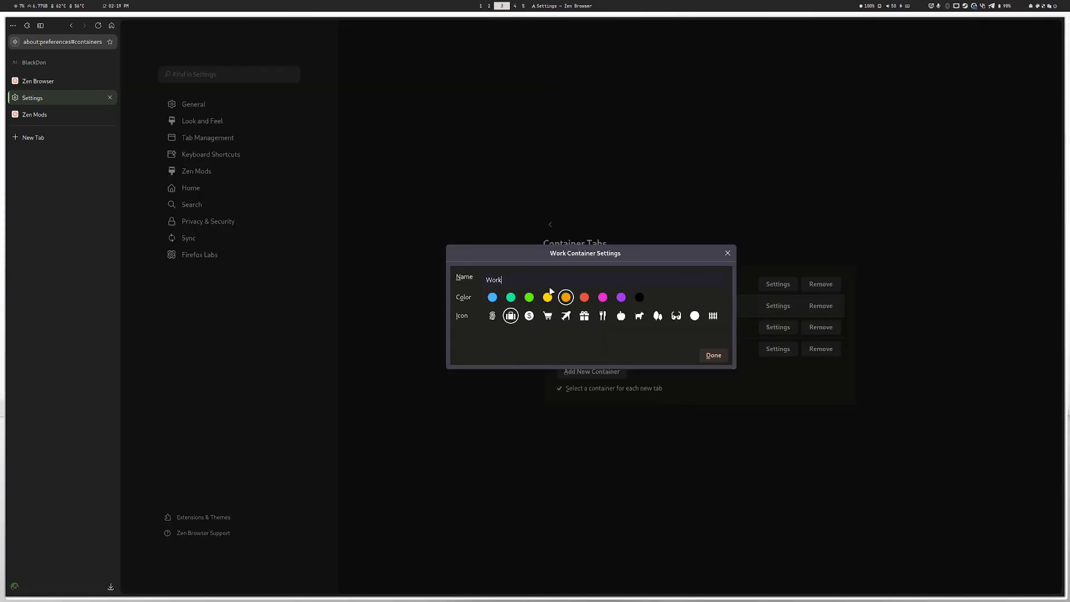
{"action": "key", "text": "BackSpace"}
{"action": "key", "text": "BackSpace"}
{"action": "key", "text": "BackSpace"}
{"action": "key", "text": "BackSpace"}
{"action": "type", "text": "Floss"}
{"action": "left_click", "coordinate": [510, 298]}
{"action": "left_click", "coordinate": [714, 360]}
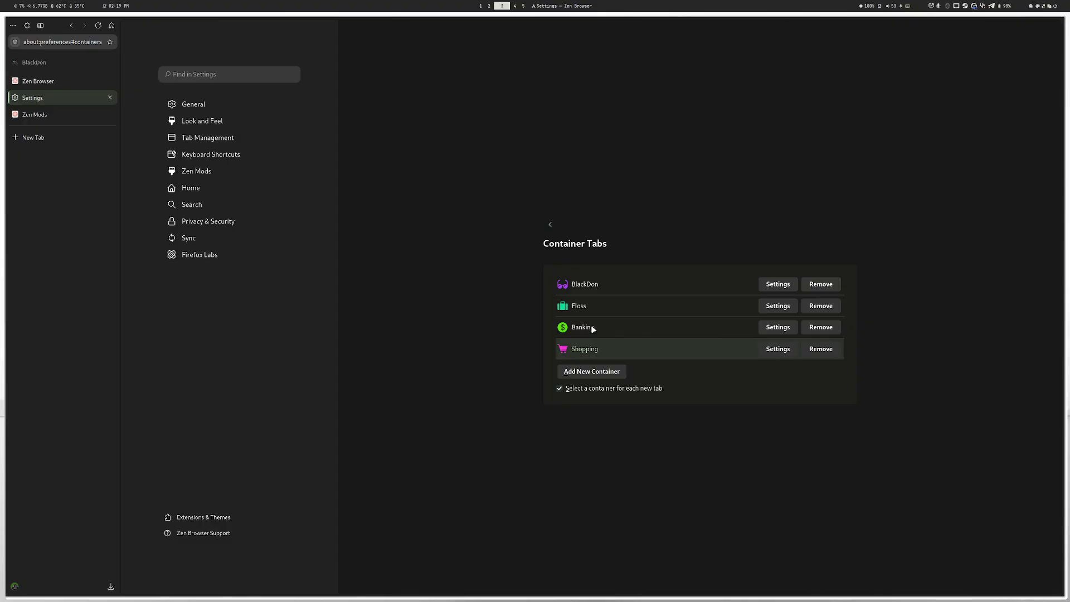
- Remove the Banking and Shopping containers and return to the General settings
{"action": "left_click", "coordinate": [807, 332]}
{"action": "left_click", "coordinate": [821, 342]}
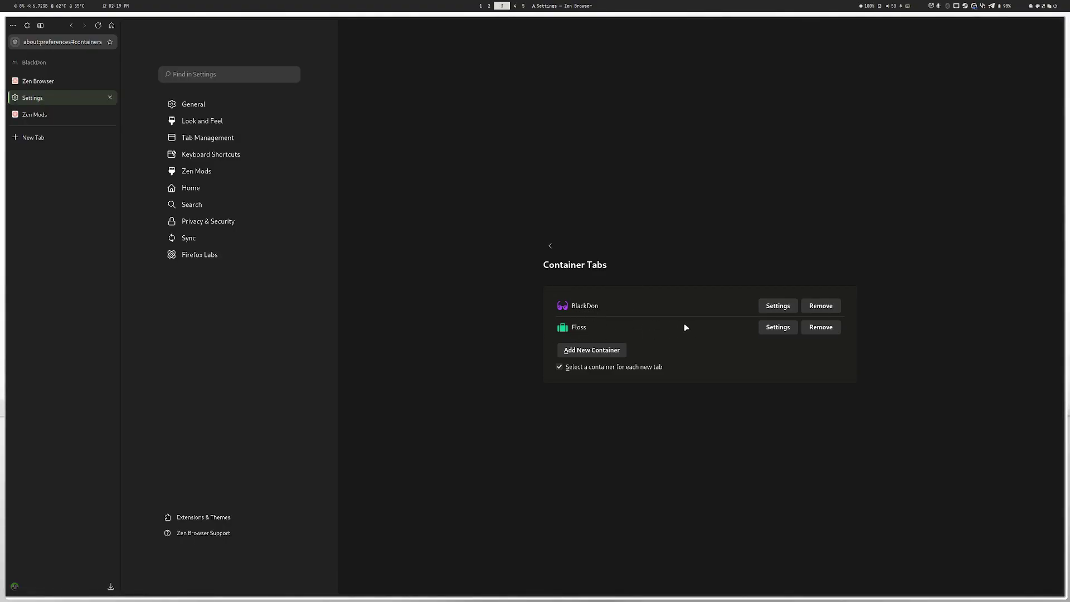
{"action": "left_click", "coordinate": [550, 246]}
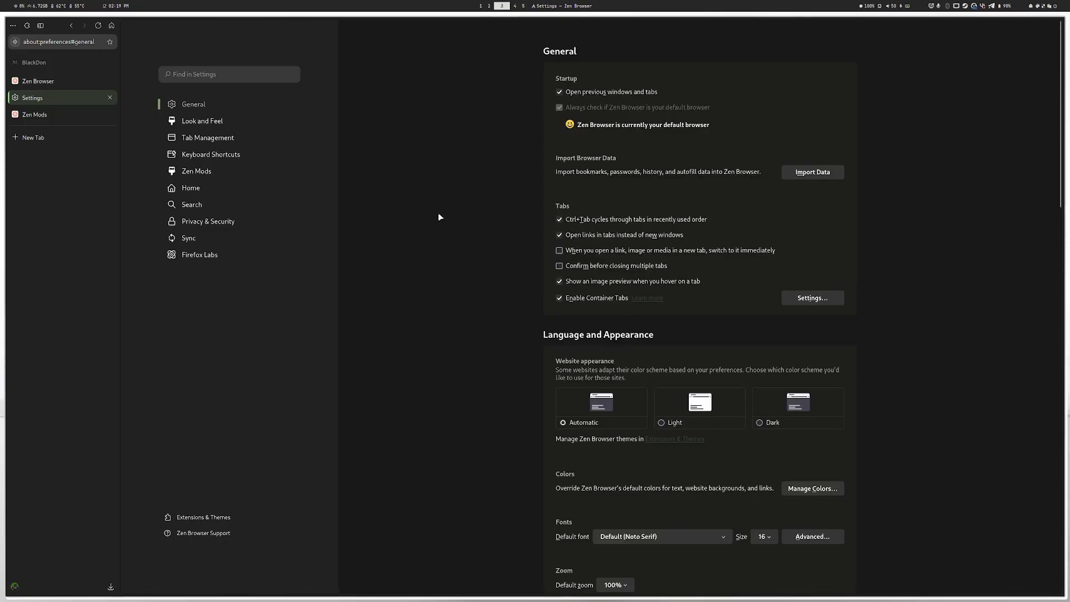
- Set BlackDon as the default container of the BlackDon workspace and close the workspace list
{"action": "left_click", "coordinate": [37, 61]}
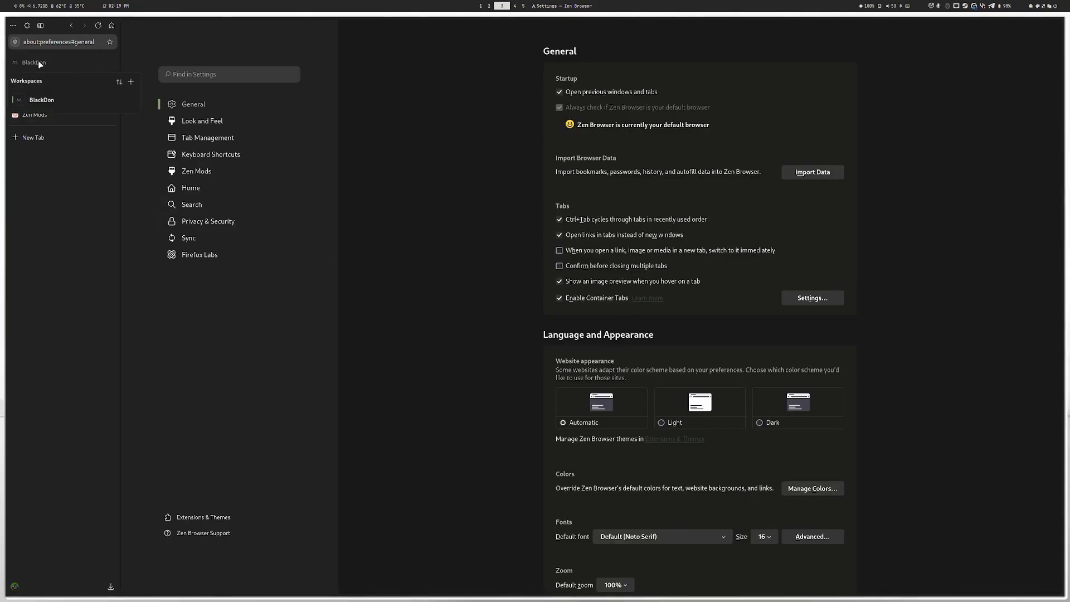
{"action": "left_click", "coordinate": [127, 101]}
{"action": "mouse_move", "coordinate": [104, 158]}
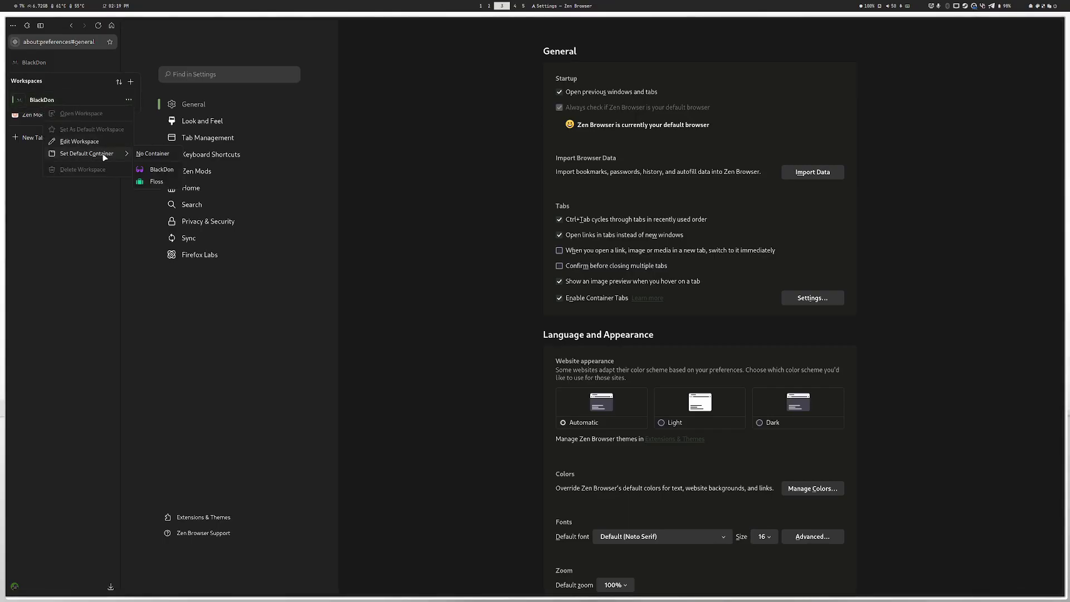
{"action": "left_click", "coordinate": [163, 170]}
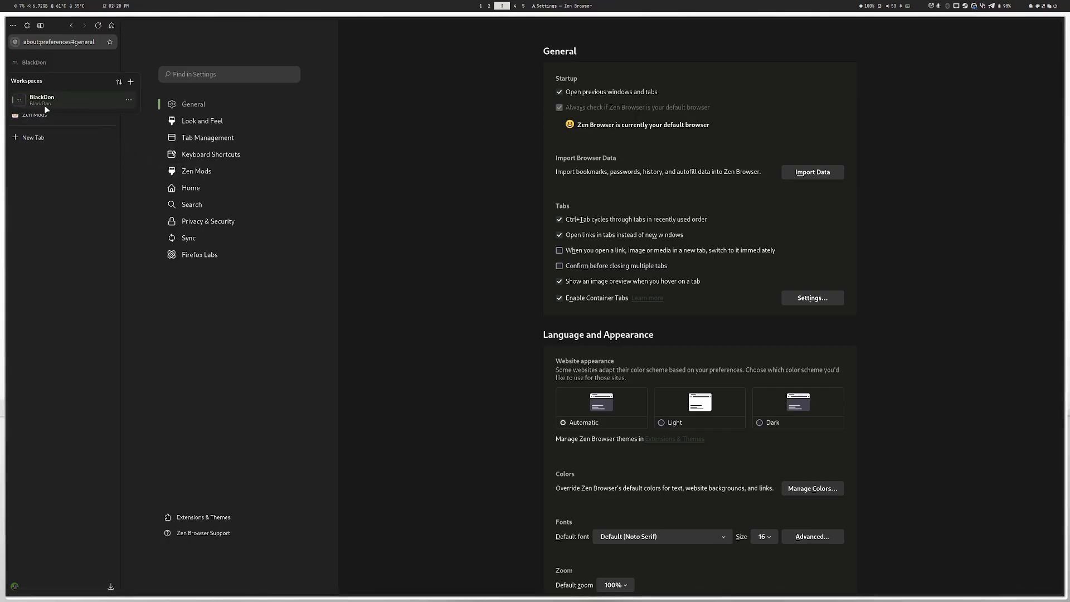
{"action": "left_click", "coordinate": [73, 160]}
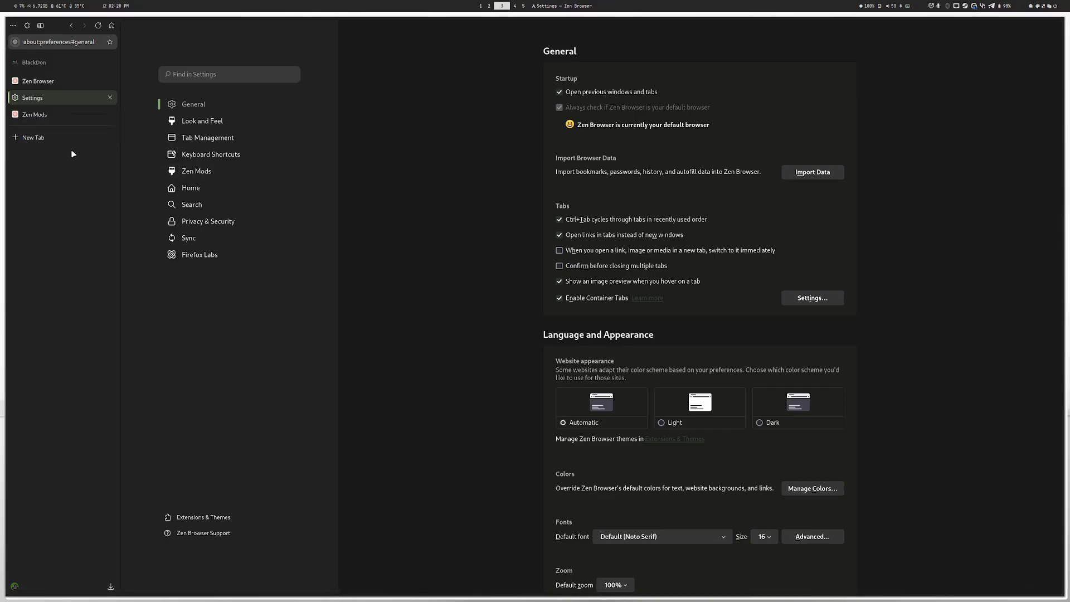
- Open a new tab in the BlackDon workspace to check its container, and close the tab again
{"action": "mouse_move", "coordinate": [56, 113]}
{"action": "left_click", "coordinate": [63, 137]}
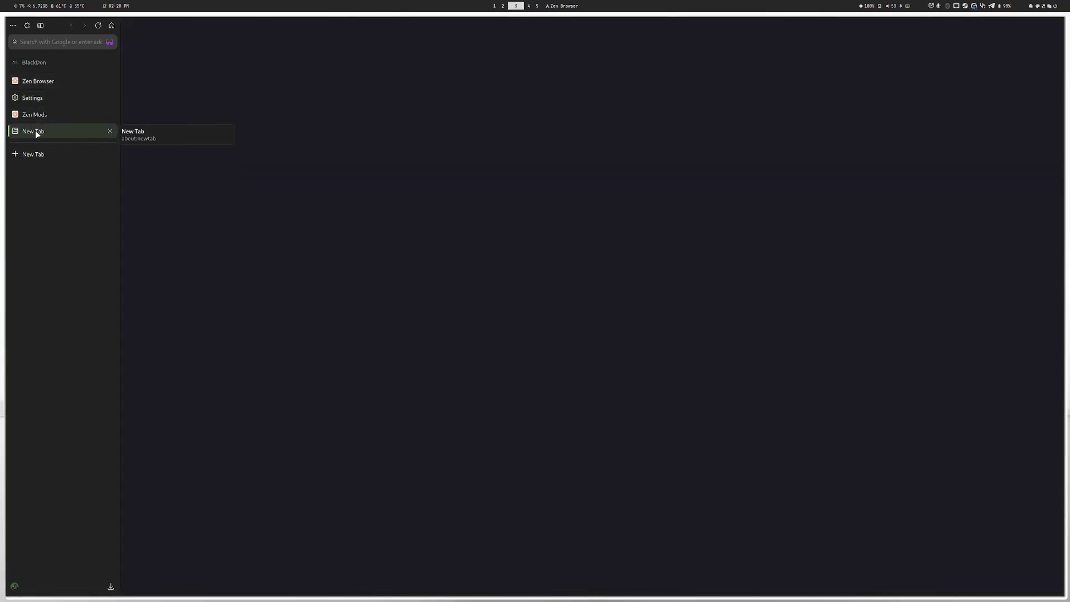
{"action": "left_click", "coordinate": [53, 67]}
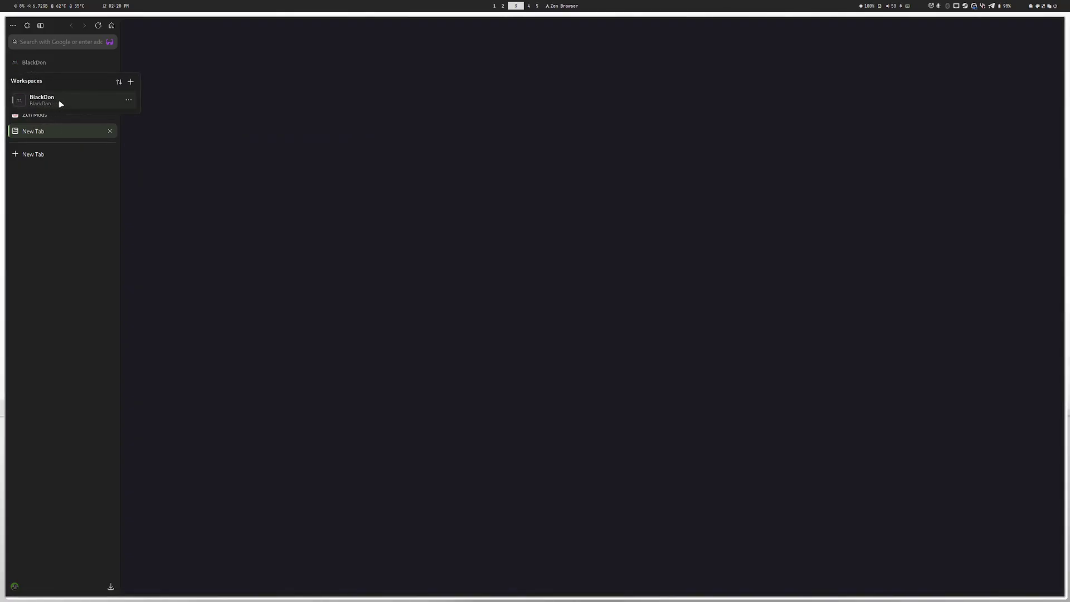
{"action": "left_click", "coordinate": [110, 131]}
- View the options of the BlackDon workspace and reopen the Container Tabs settings
{"action": "left_click", "coordinate": [51, 66]}
{"action": "left_click", "coordinate": [129, 100]}
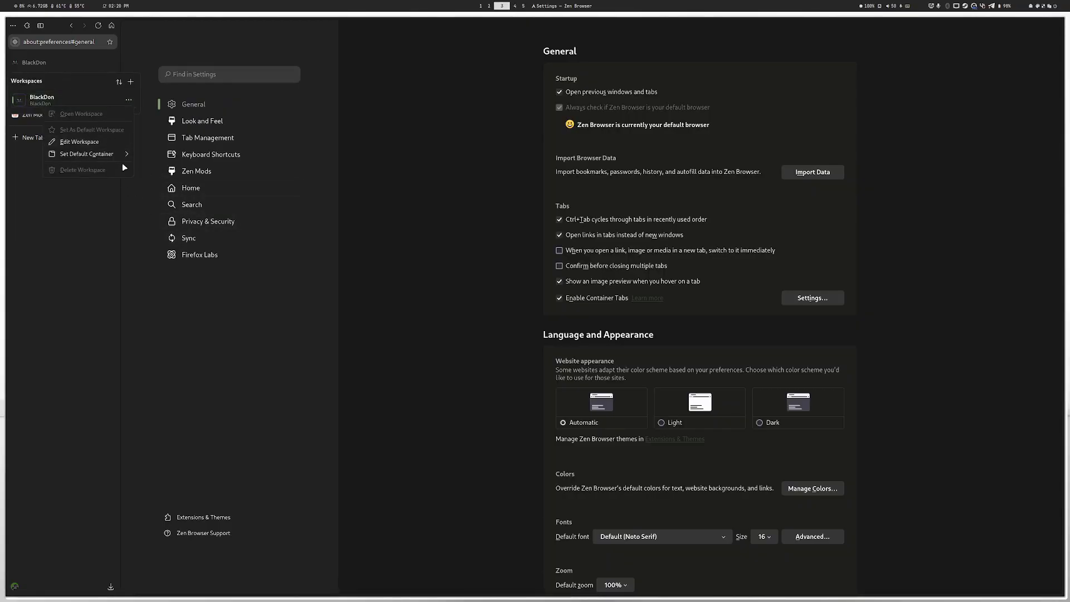
{"action": "left_click", "coordinate": [812, 298]}
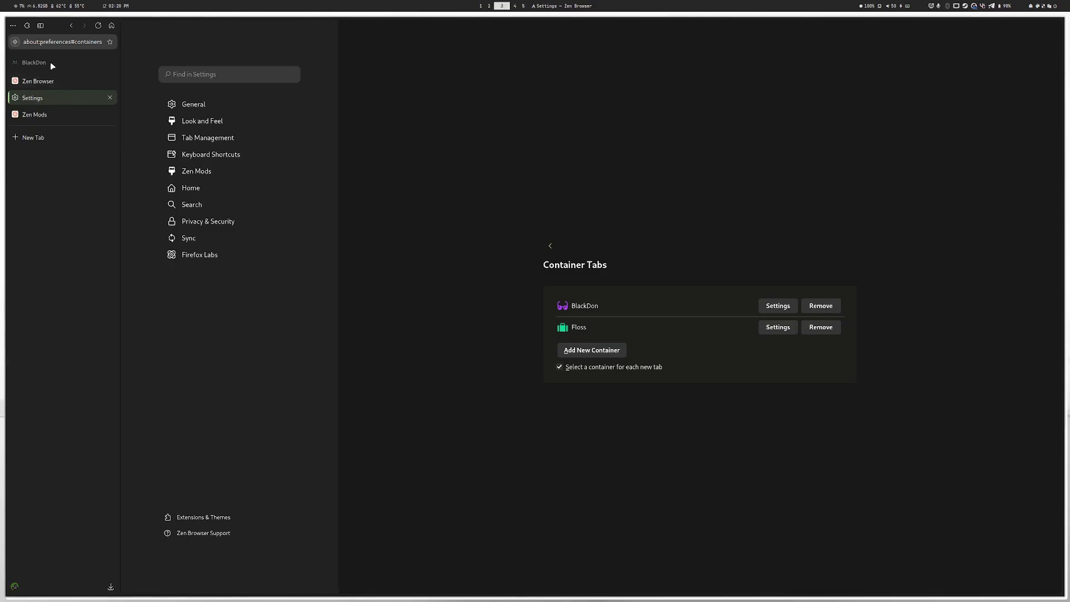
- Create a new workspace named Floss with an emoji icon of your choice
{"action": "left_click", "coordinate": [33, 63]}
{"action": "left_click", "coordinate": [131, 84]}
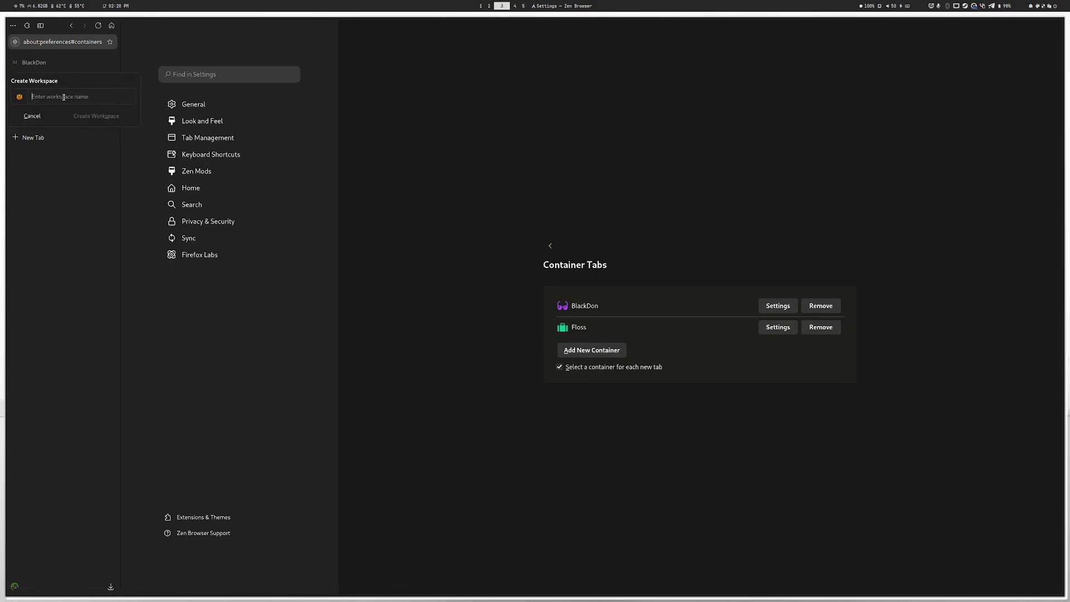
{"action": "type", "text": "Floss"}
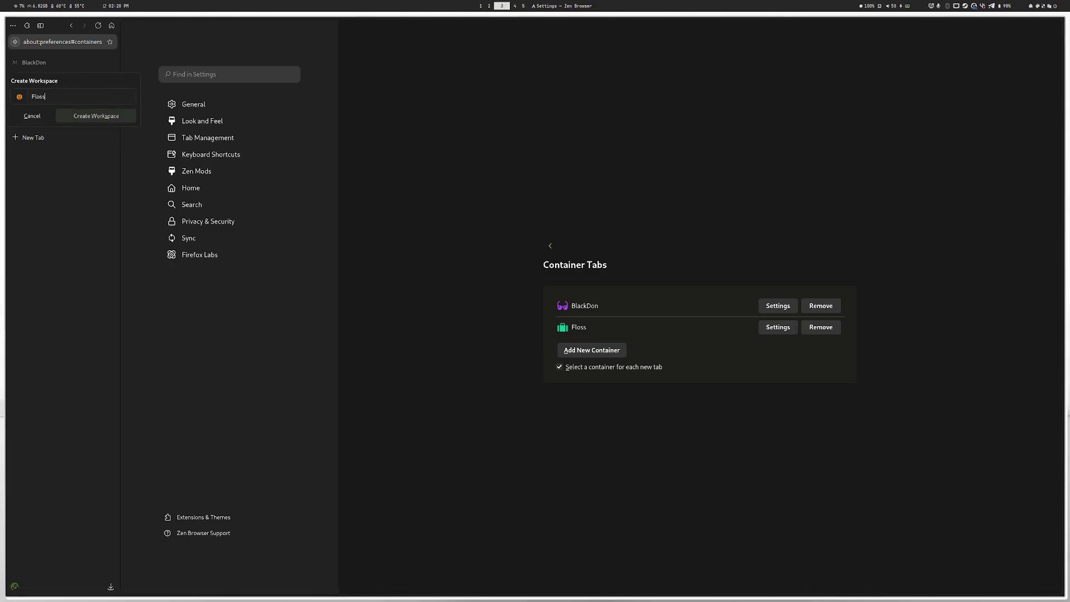
{"action": "left_click", "coordinate": [18, 98]}
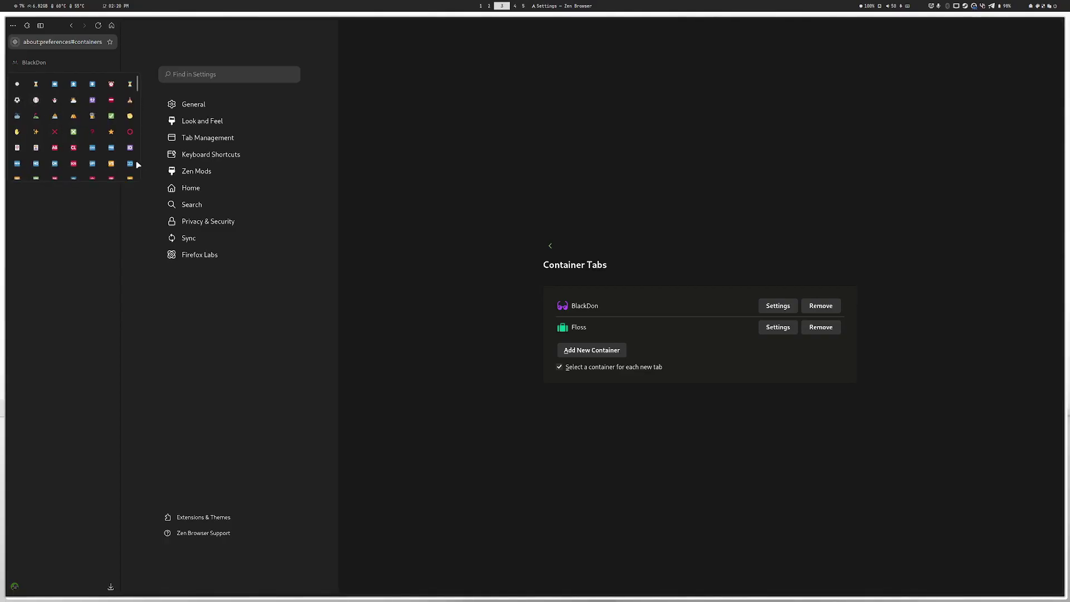
{"action": "scroll", "coordinate": [58, 148], "scroll_direction": "down", "scroll_amount": 3}
{"action": "left_click", "coordinate": [90, 150]}
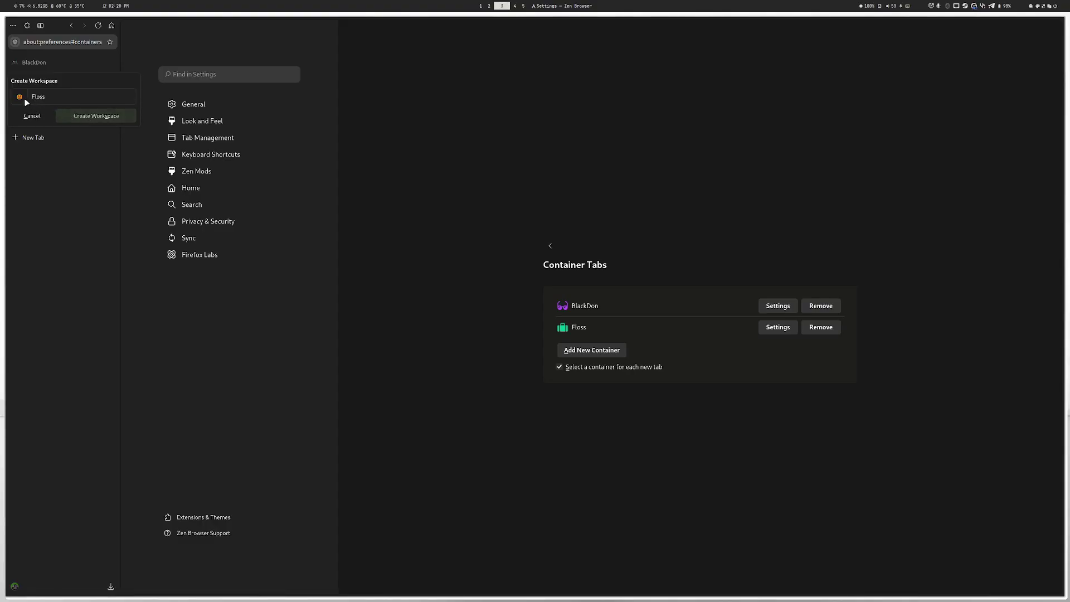
{"action": "left_click", "coordinate": [86, 118]}
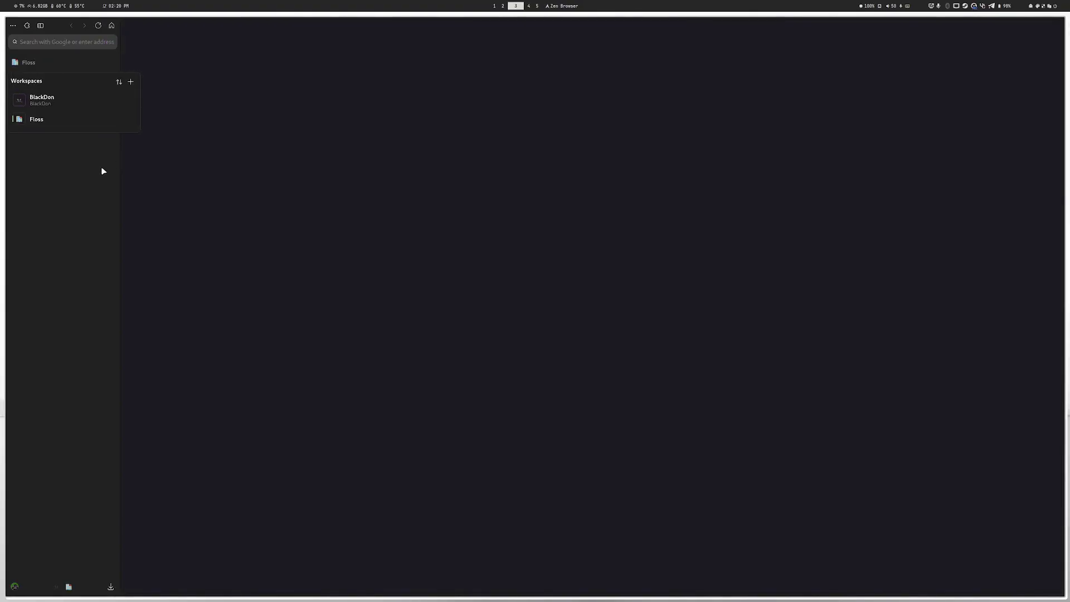
- Set Floss as the default container of the Floss workspace and close the workspace list
{"action": "left_click", "coordinate": [129, 119]}
{"action": "mouse_move", "coordinate": [100, 173]}
{"action": "left_click", "coordinate": [155, 200]}
{"action": "left_click", "coordinate": [62, 149]}
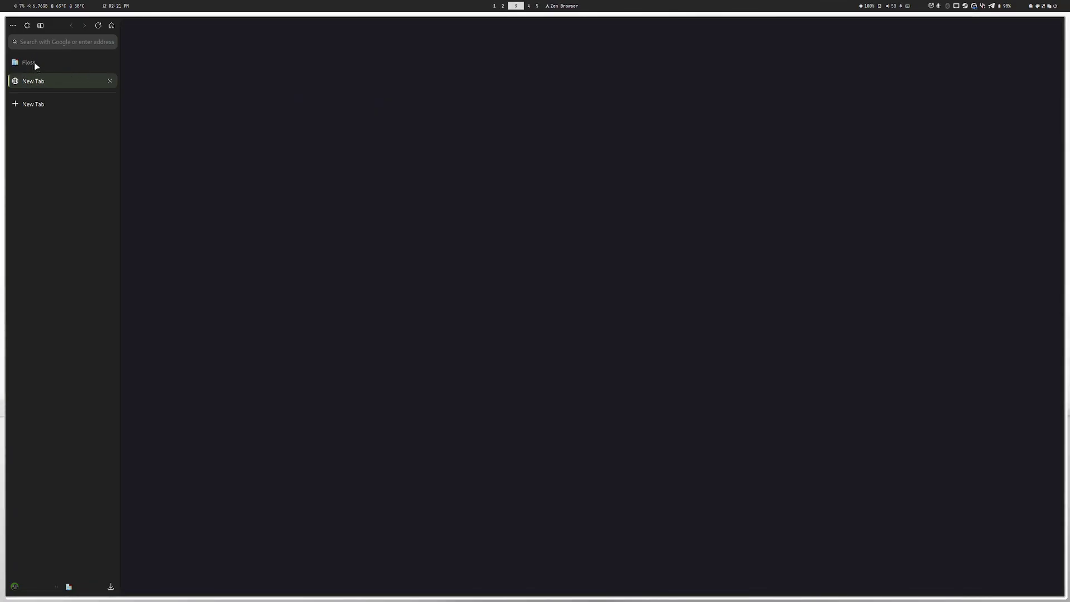
- Load YouTube Studio in the Settings tab of the BlackDon workspace and pin that tab
{"action": "scroll", "coordinate": [50, 84], "scroll_direction": "right", "scroll_amount": 2}
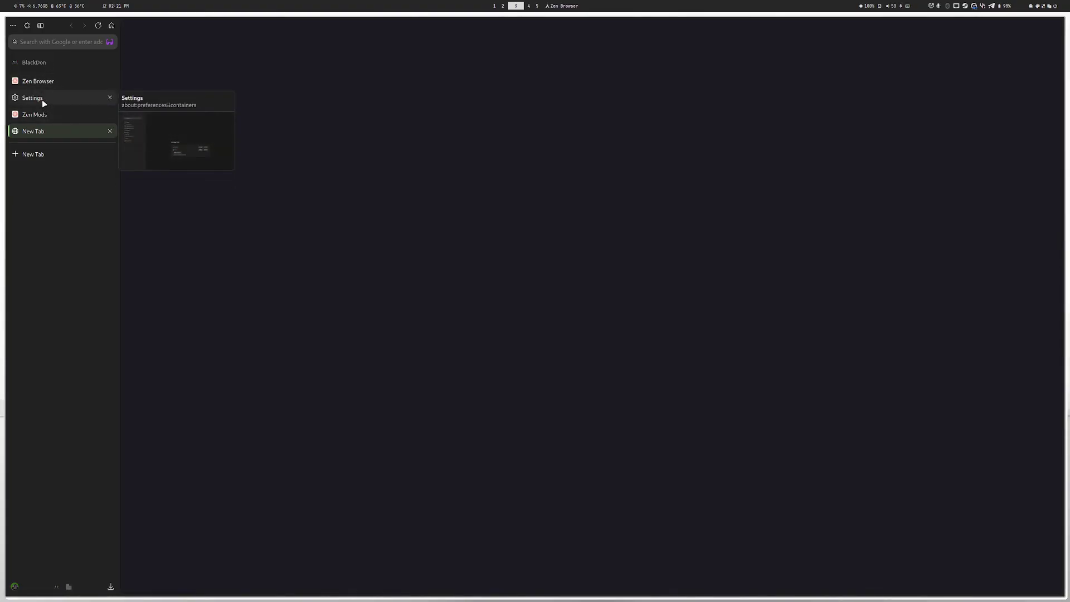
{"action": "left_click", "coordinate": [42, 99]}
{"action": "left_click", "coordinate": [52, 42]}
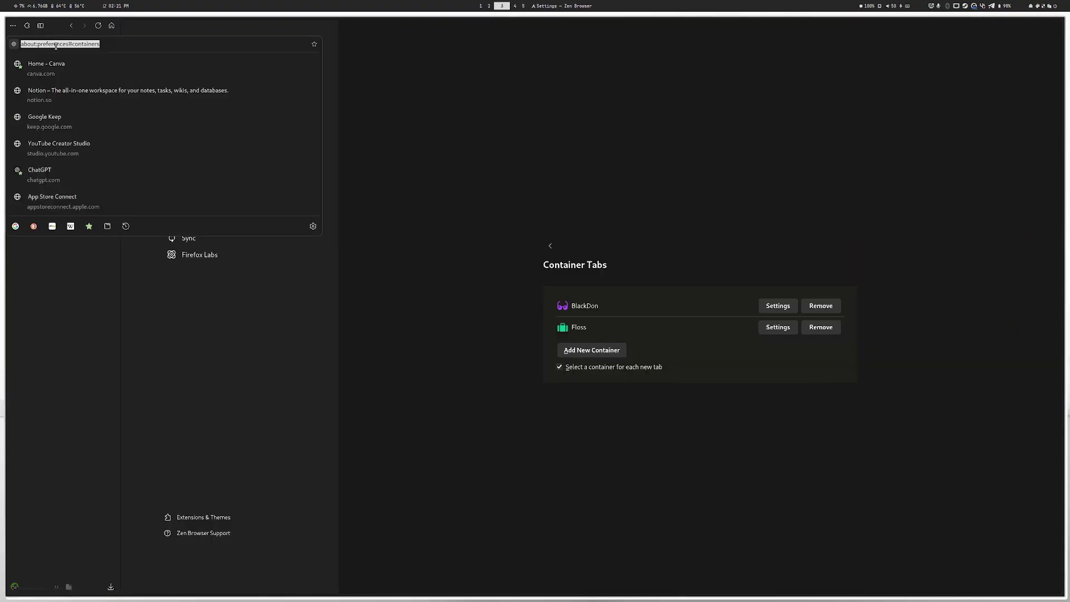
{"action": "type", "text": "youtube.com/"}
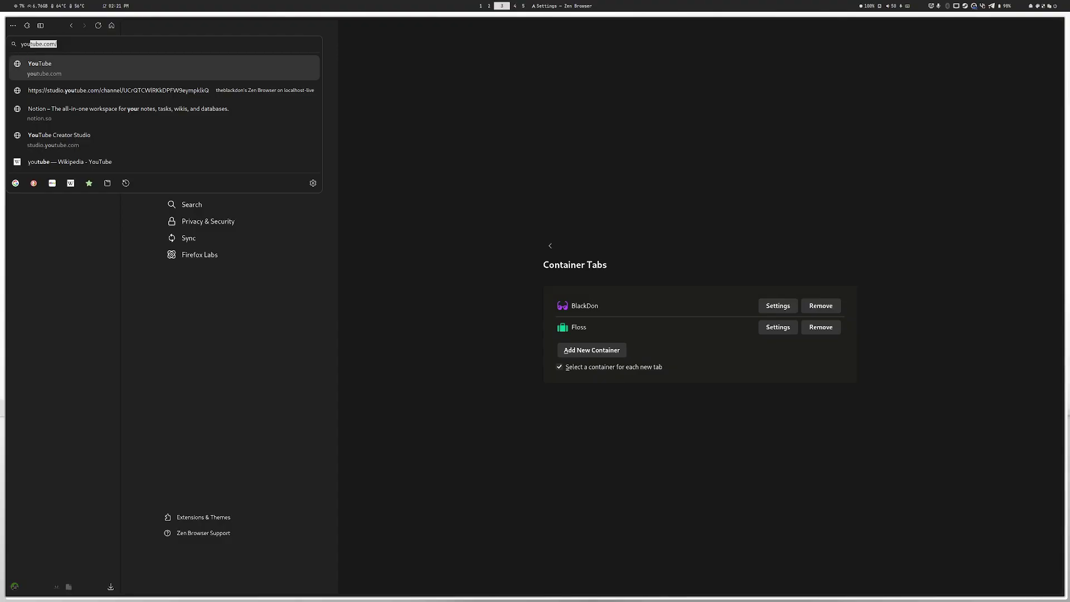
{"action": "key", "text": "Return"}
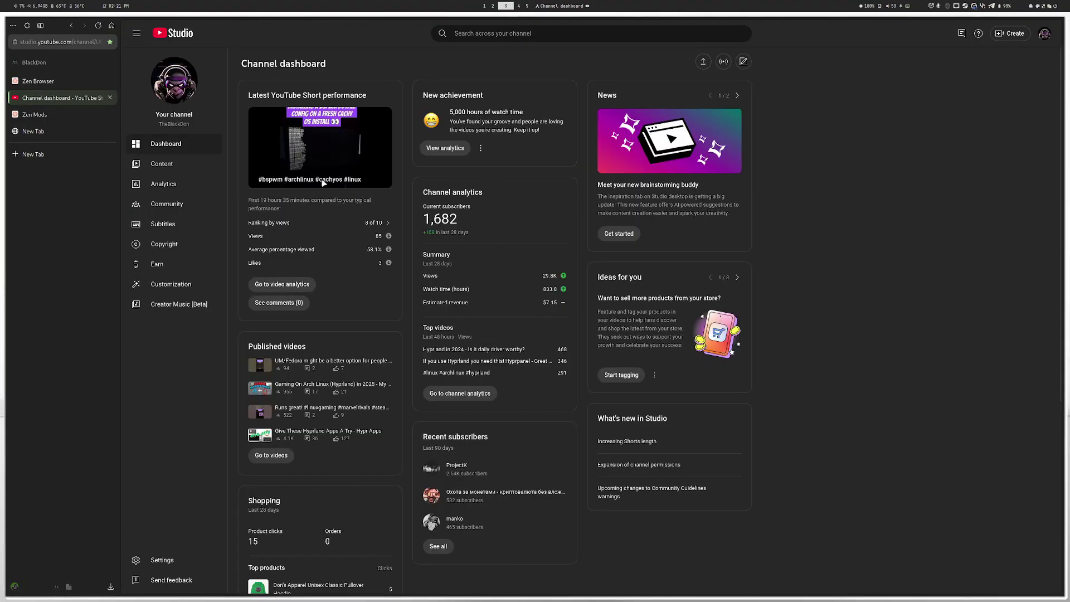
{"action": "right_click", "coordinate": [57, 98]}
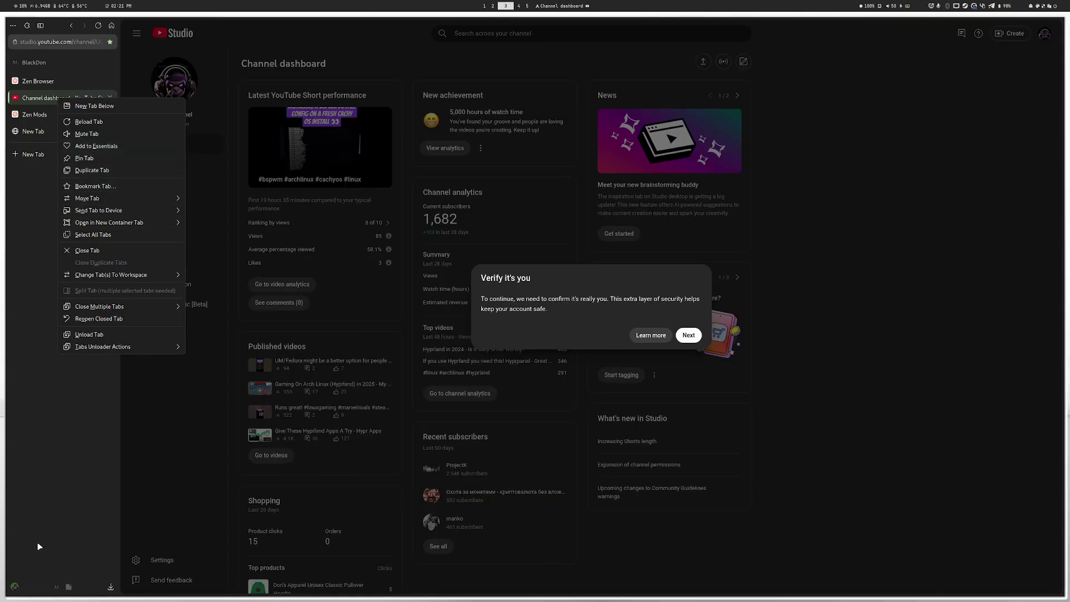
{"action": "left_click", "coordinate": [87, 158]}
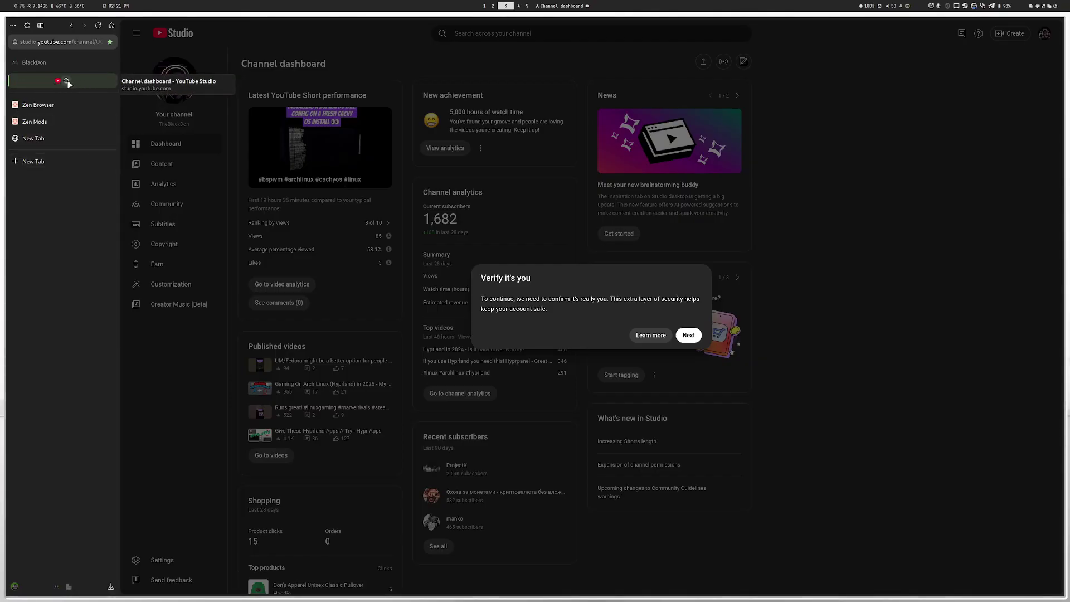
- Load GitHub in the empty new tab of the BlackDon workspace and pin that tab
{"action": "left_click", "coordinate": [54, 142]}
{"action": "left_click", "coordinate": [74, 44]}
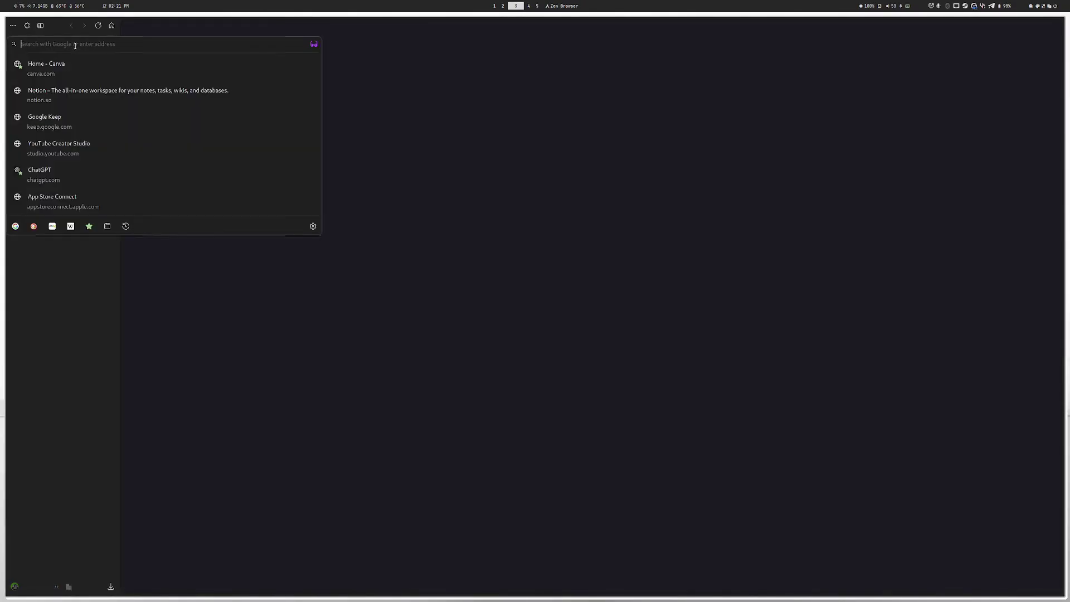
{"action": "type", "text": "github"}
{"action": "key", "text": "Return"}
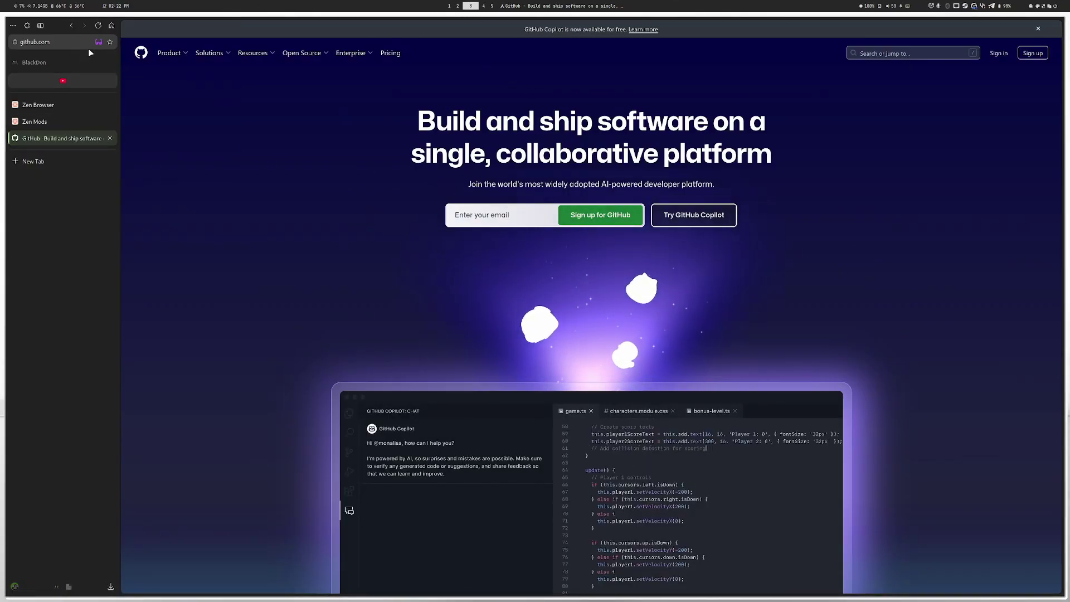
{"action": "right_click", "coordinate": [61, 139]}
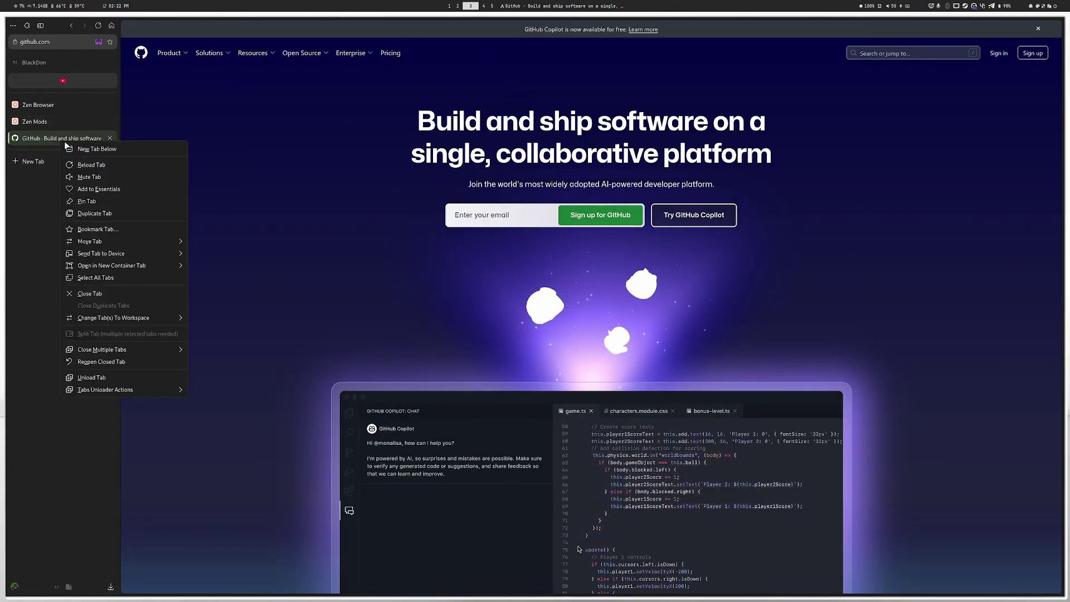
{"action": "left_click", "coordinate": [106, 202]}
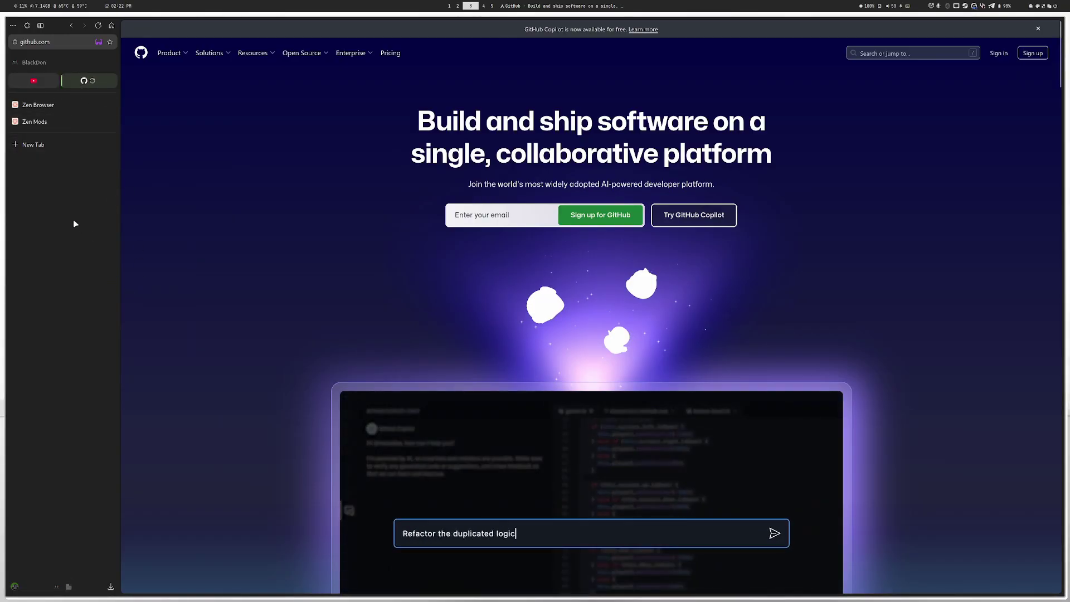
{"action": "mouse_move", "coordinate": [42, 82]}
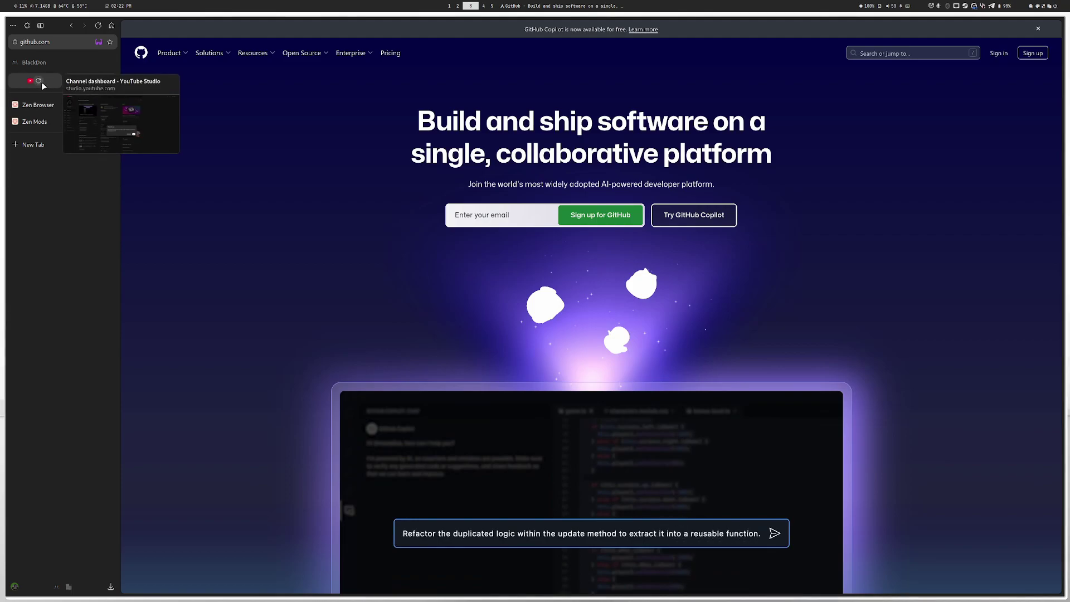
{"action": "mouse_move", "coordinate": [62, 103]}
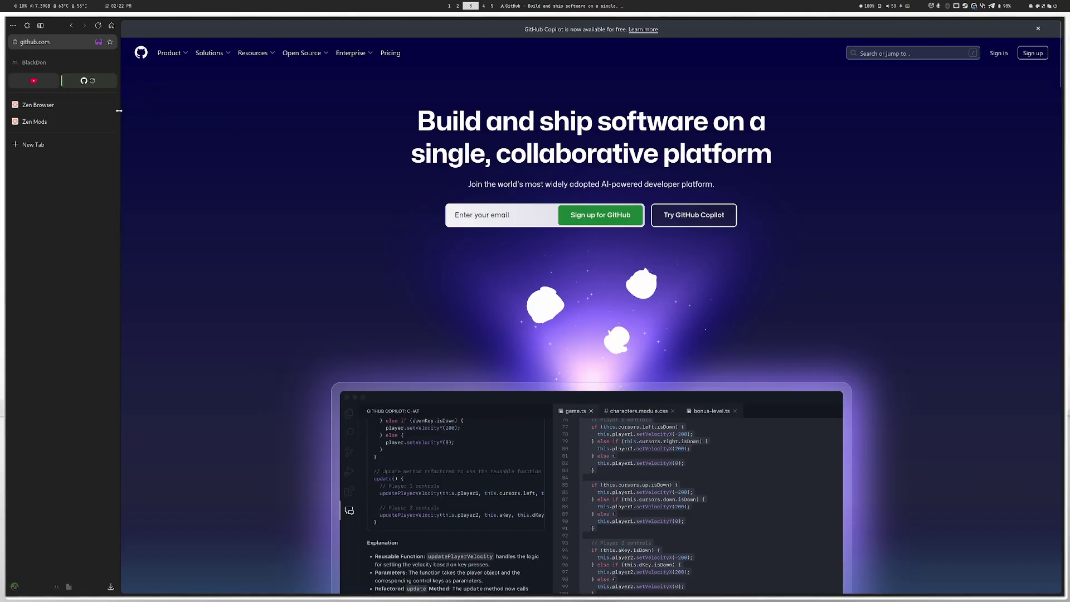
{"action": "mouse_move", "coordinate": [85, 124]}
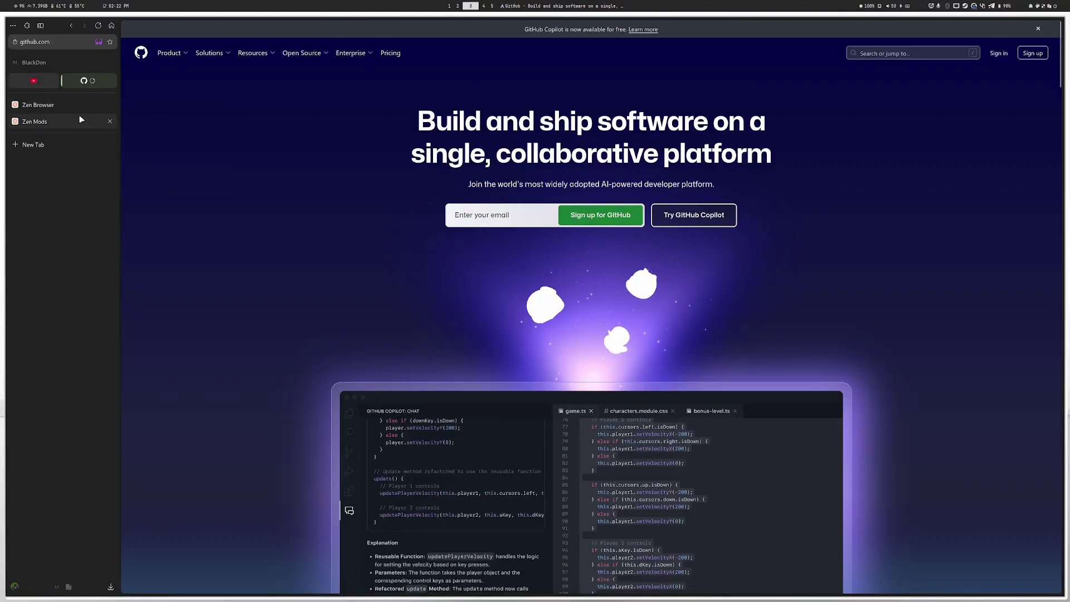
- Open the Zen Mods section of the browser settings and go to the mod store
{"action": "left_click", "coordinate": [13, 25]}
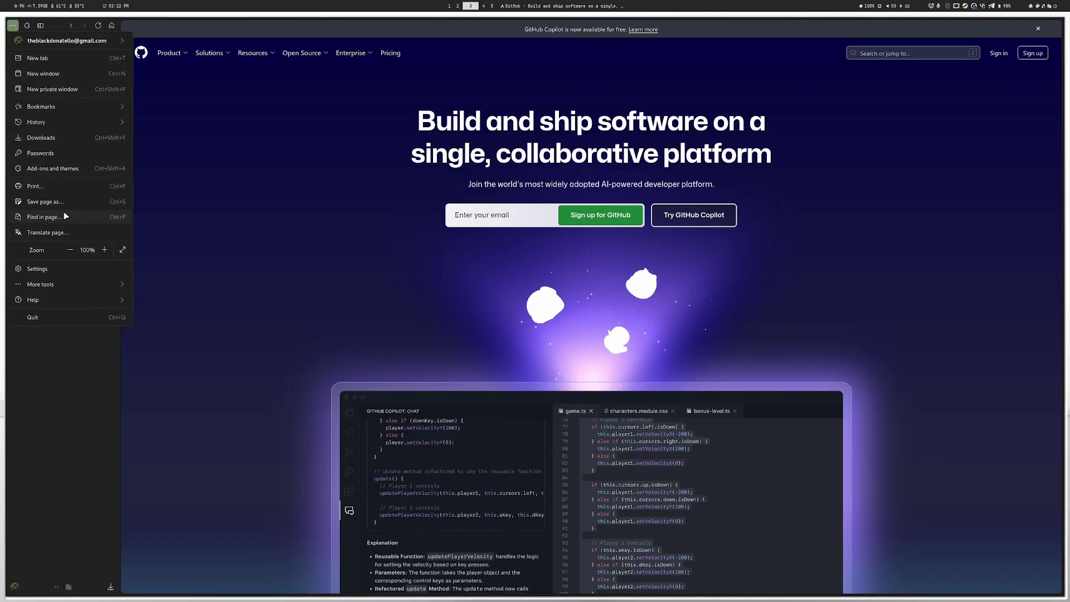
{"action": "left_click", "coordinate": [56, 268]}
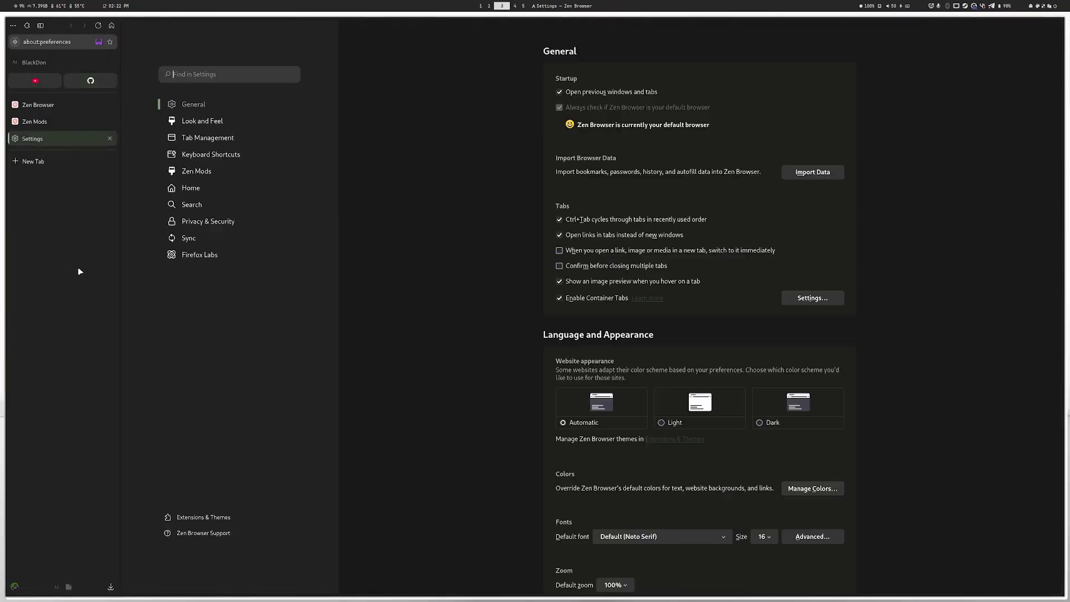
{"action": "left_click", "coordinate": [195, 171]}
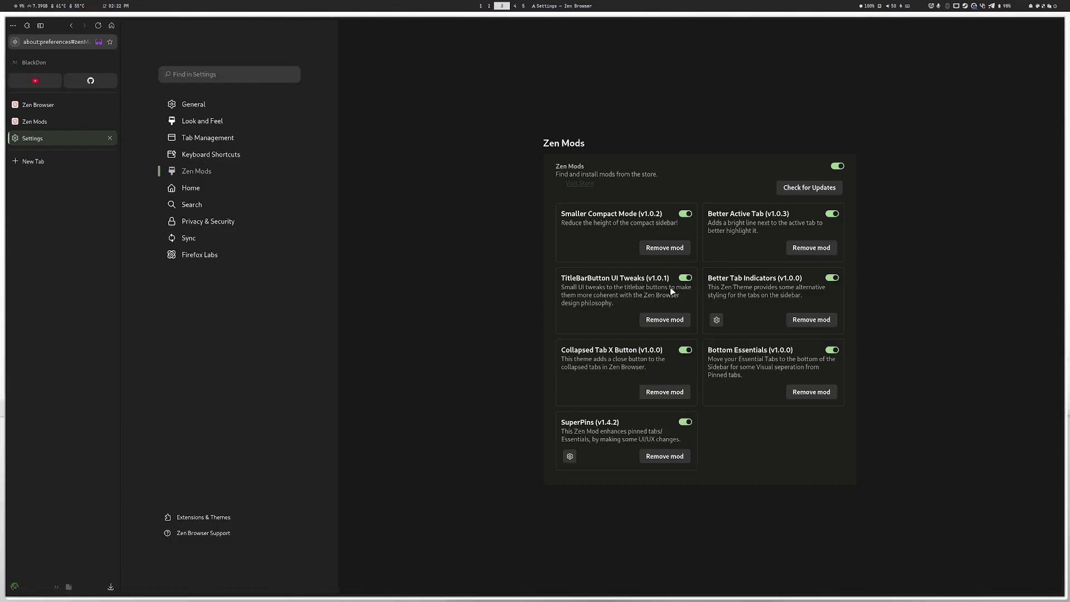
{"action": "left_click", "coordinate": [580, 183]}
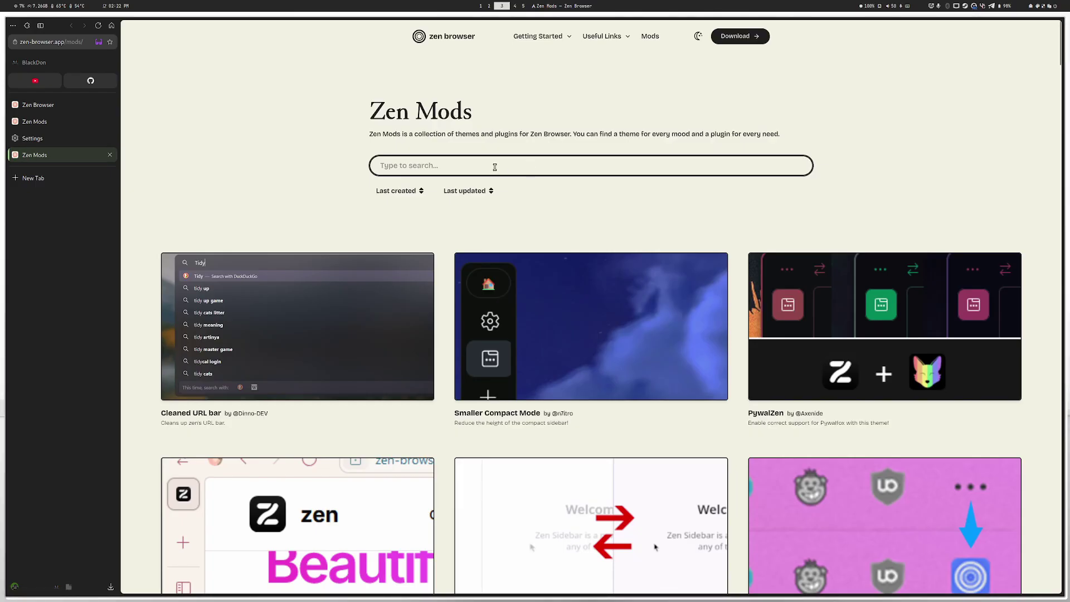
- Find the Zen Minimal Exit Menu mod near the end of the store page and install it
{"action": "scroll", "coordinate": [794, 228], "scroll_direction": "down", "scroll_amount": 15}
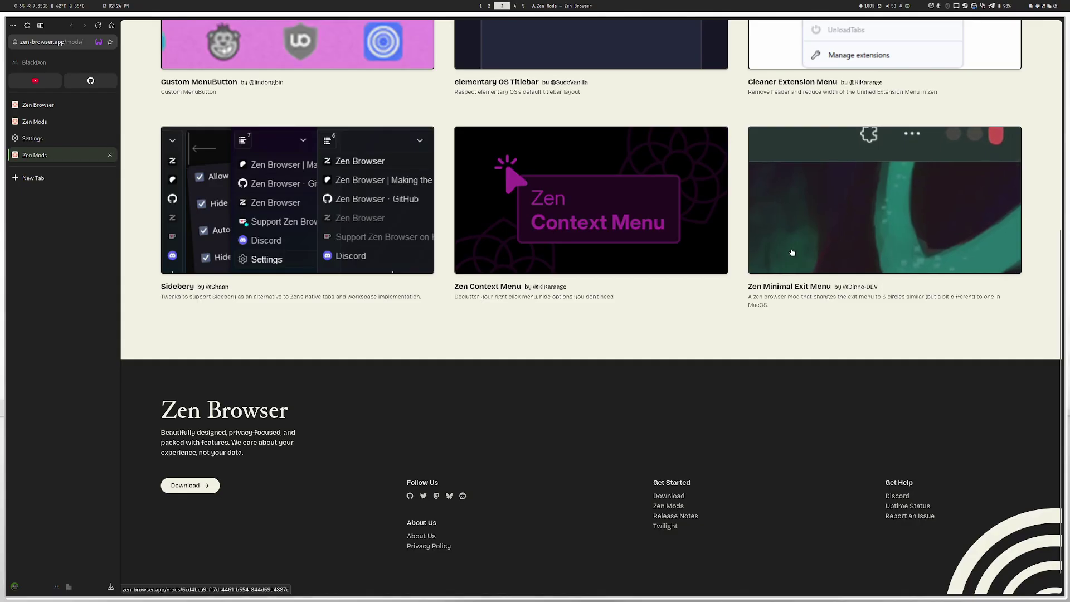
{"action": "left_click", "coordinate": [835, 231]}
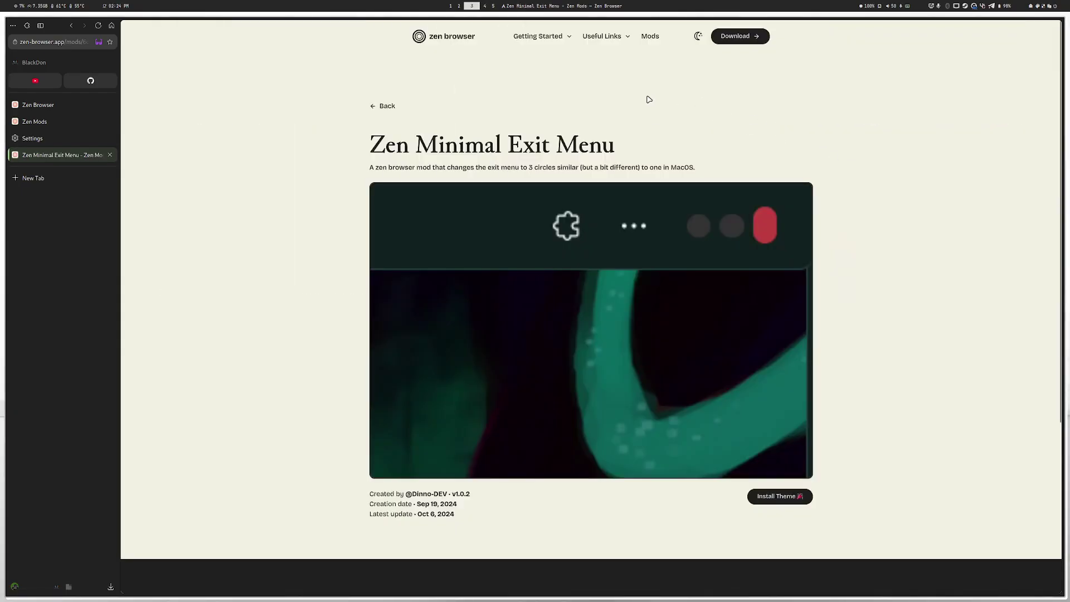
{"action": "mouse_move", "coordinate": [898, 31]}
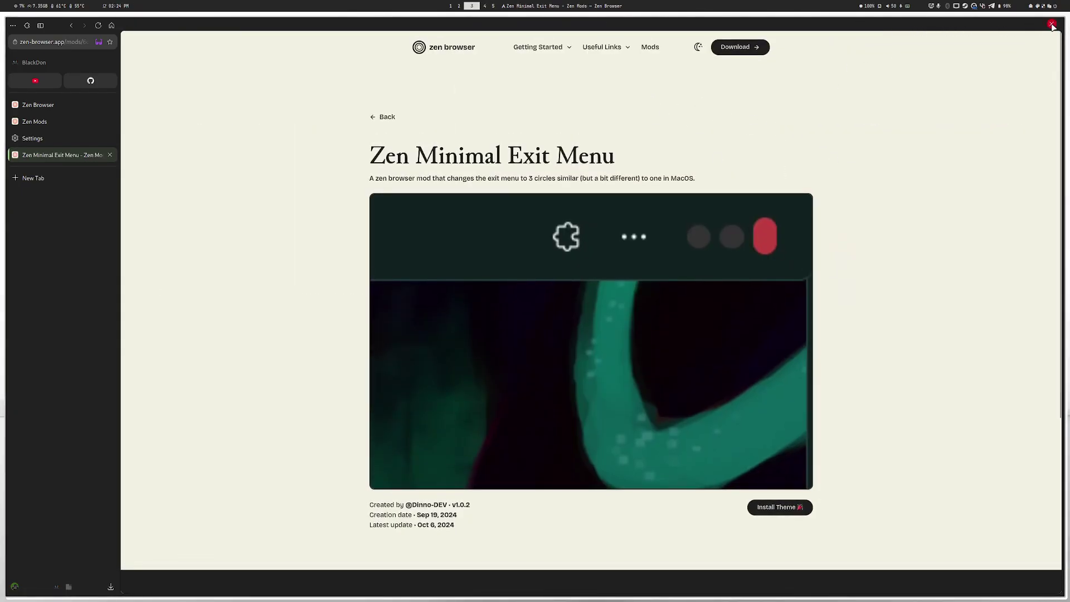
{"action": "left_click", "coordinate": [803, 496]}
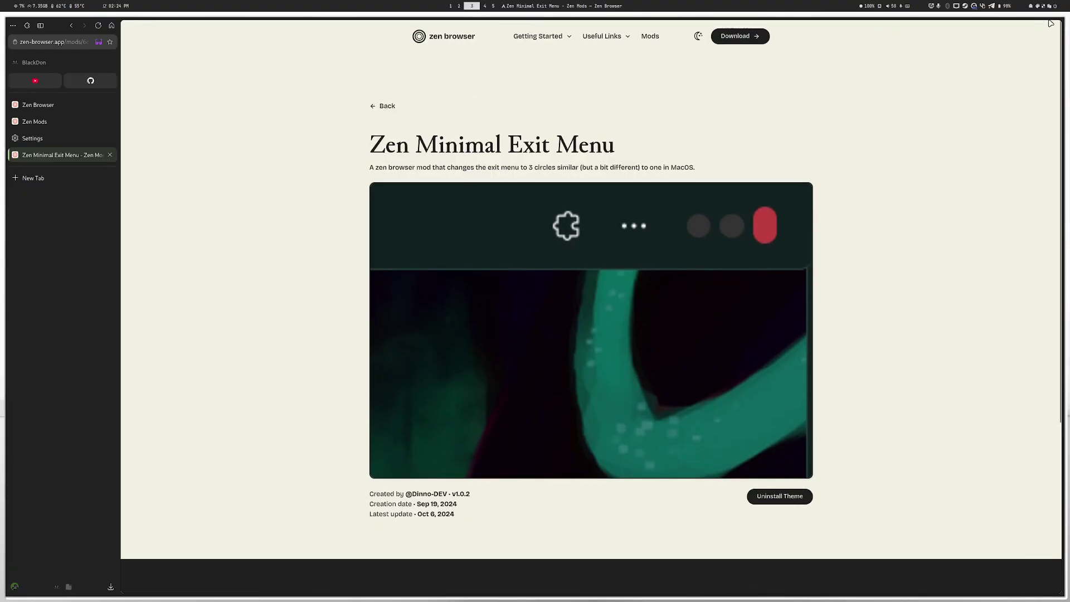
{"action": "mouse_move", "coordinate": [1044, 29]}
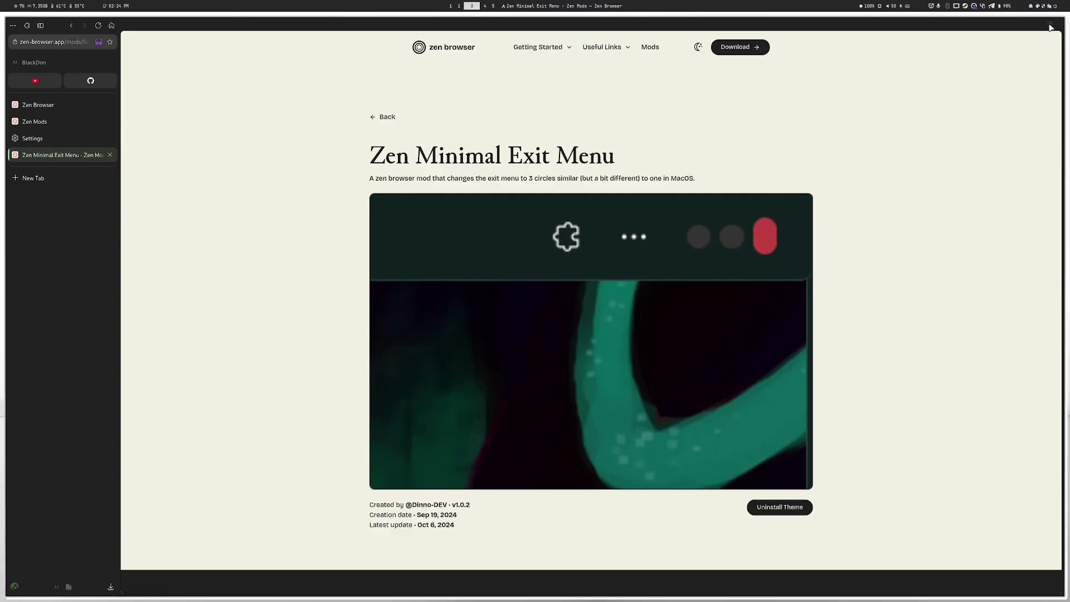
- Remove the TitleBarButton UI Tweaks mod in the Zen Mods settings and confirm the removal
{"action": "left_click", "coordinate": [68, 144]}
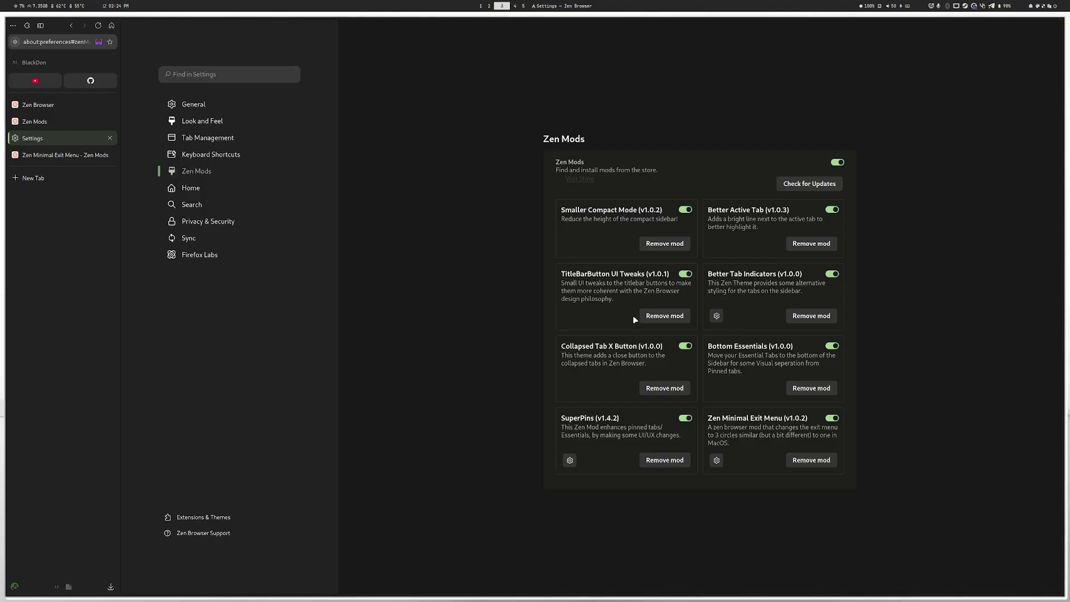
{"action": "left_click", "coordinate": [664, 316]}
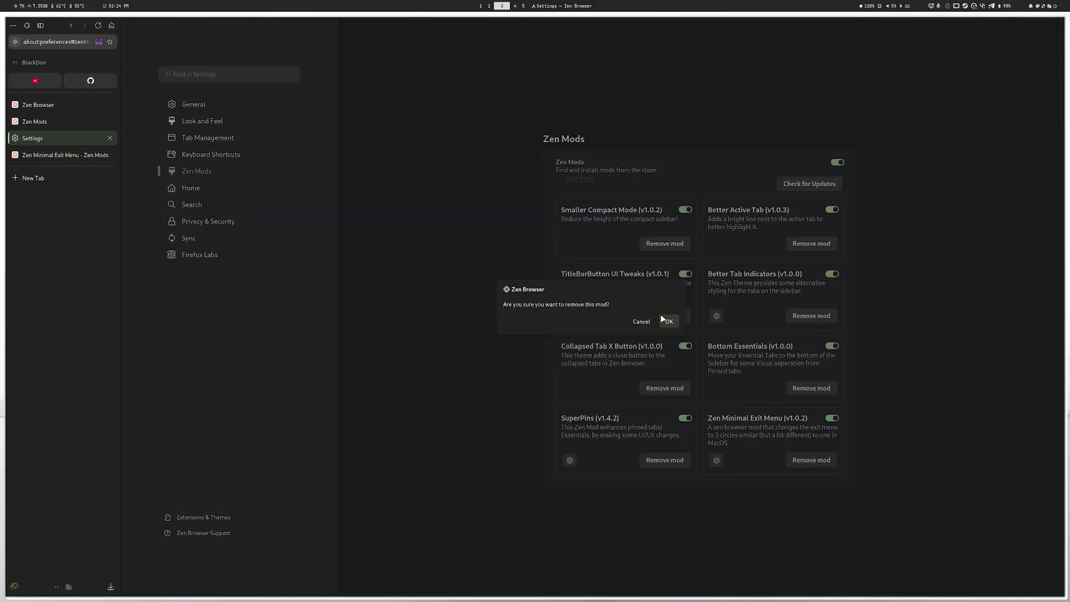
{"action": "left_click", "coordinate": [666, 326]}
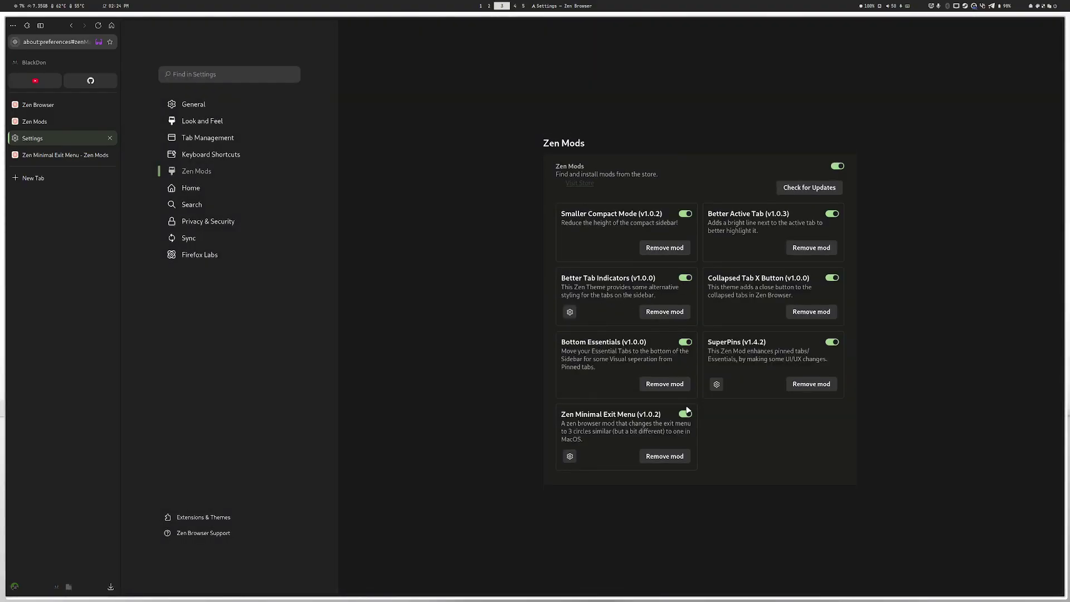
- Open the preferences of the Zen Minimal Exit Menu mod and close the Settings tab
{"action": "left_click", "coordinate": [570, 456]}
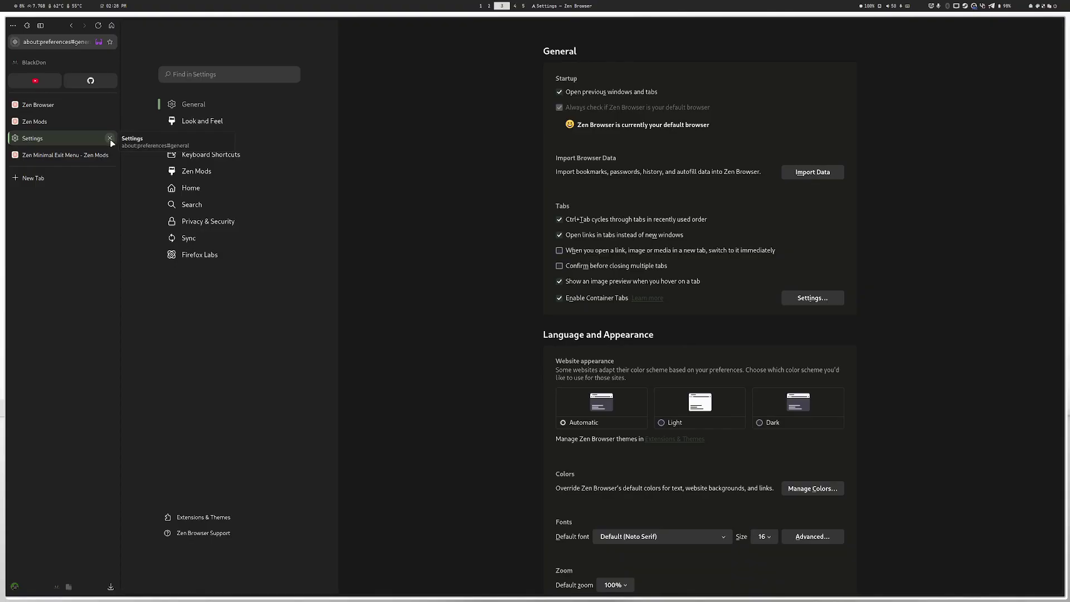
{"action": "left_click", "coordinate": [110, 138]}
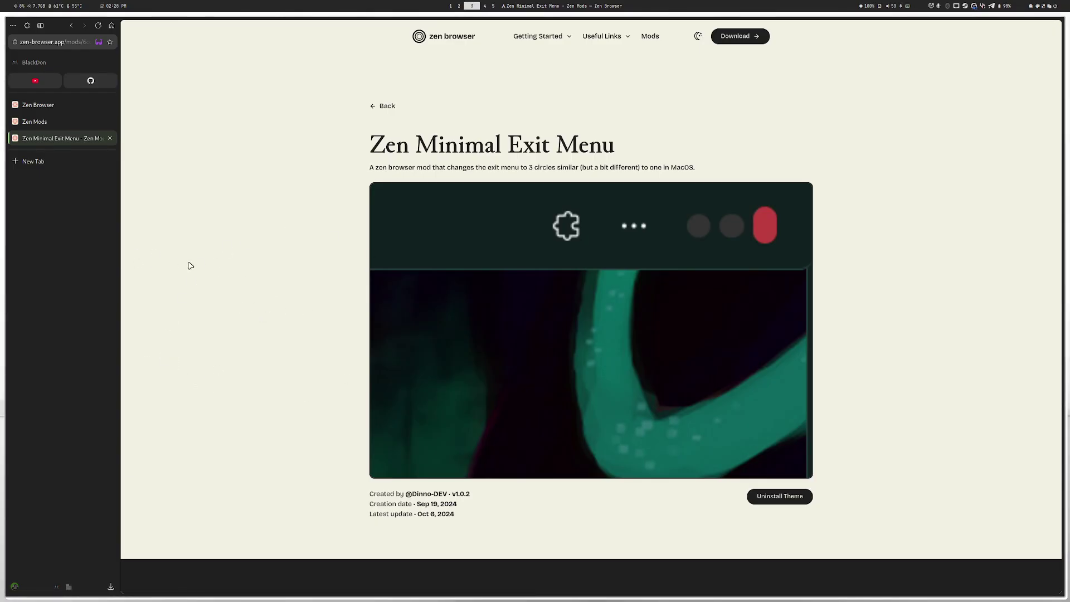
- Switch to a new full-screen terminal and open .config/hypr/windowrules.conf in nano
{"action": "key", "text": "super+Return"}
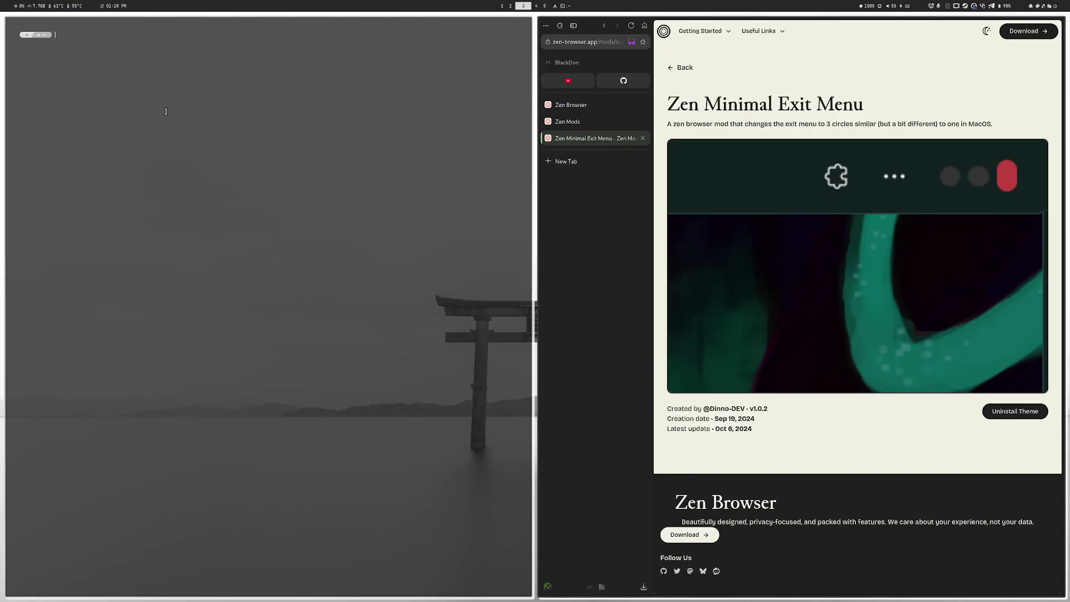
{"action": "type", "text": "nano .config/hypr/windowrules.conf"}
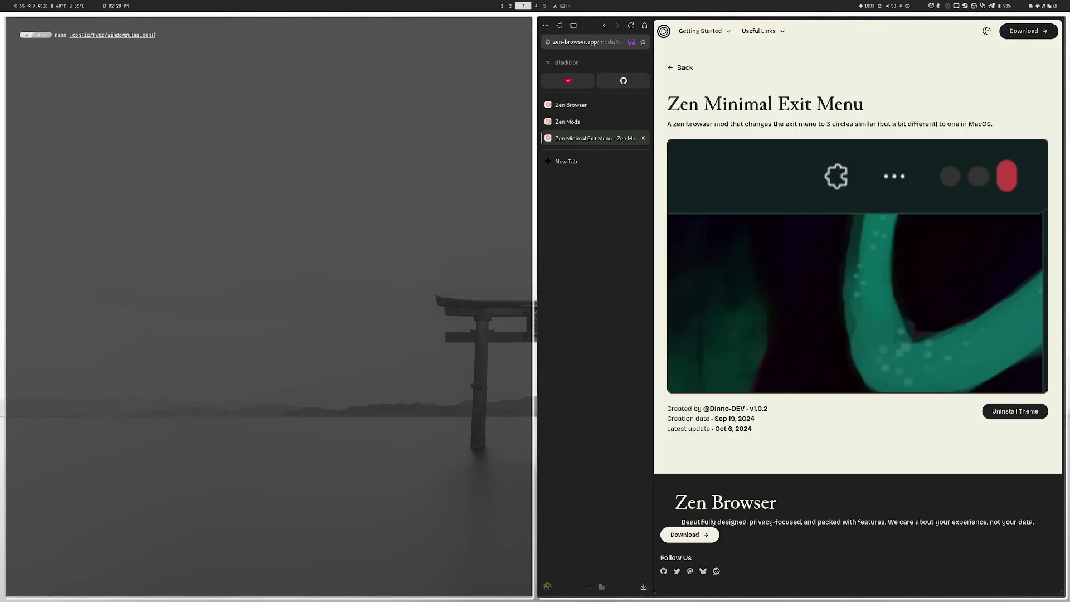
{"action": "key", "text": "super+f"}
{"action": "key", "text": "Return"}
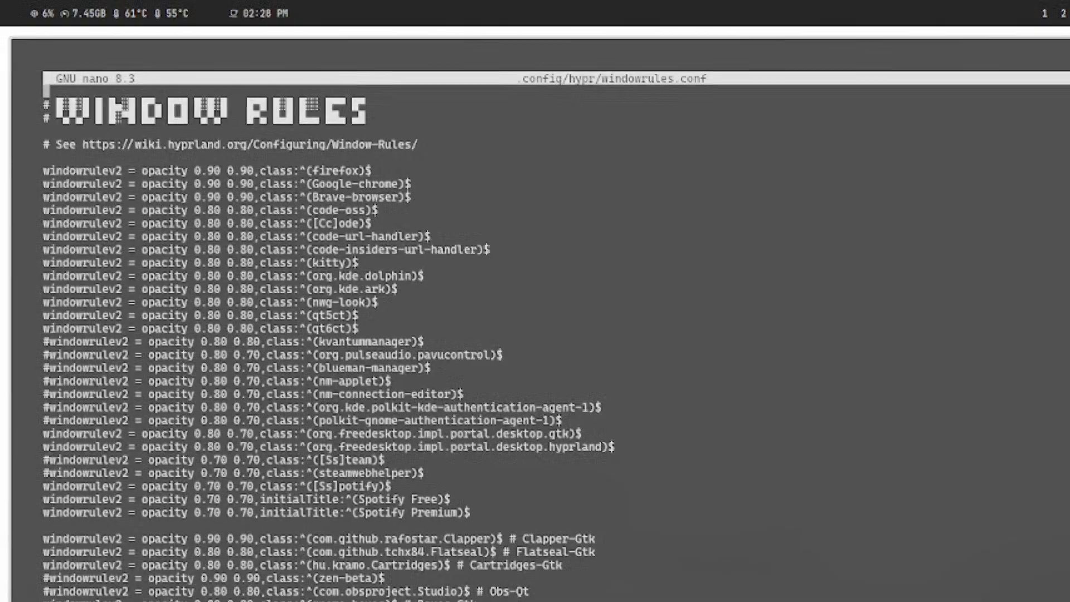
- Uncomment the opacity 0.90 0.90 window rule for the zen-beta class
{"action": "key", "text": "Down"}
{"action": "key", "text": "Down"}
{"action": "key", "text": "Down"}
{"action": "key", "text": "Down"}
{"action": "key", "text": "Down"}
{"action": "key", "text": "Down"}
{"action": "key", "text": "Down"}
{"action": "key", "text": "Down"}
{"action": "key", "text": "Down"}
{"action": "key", "text": "Down"}
{"action": "key", "text": "Down"}
{"action": "key", "text": "Down"}
{"action": "key", "text": "Down"}
{"action": "key", "text": "Down"}
{"action": "key", "text": "Down"}
{"action": "key", "text": "Down"}
{"action": "key", "text": "Down"}
{"action": "key", "text": "Down"}
{"action": "key", "text": "Down"}
{"action": "key", "text": "Down"}
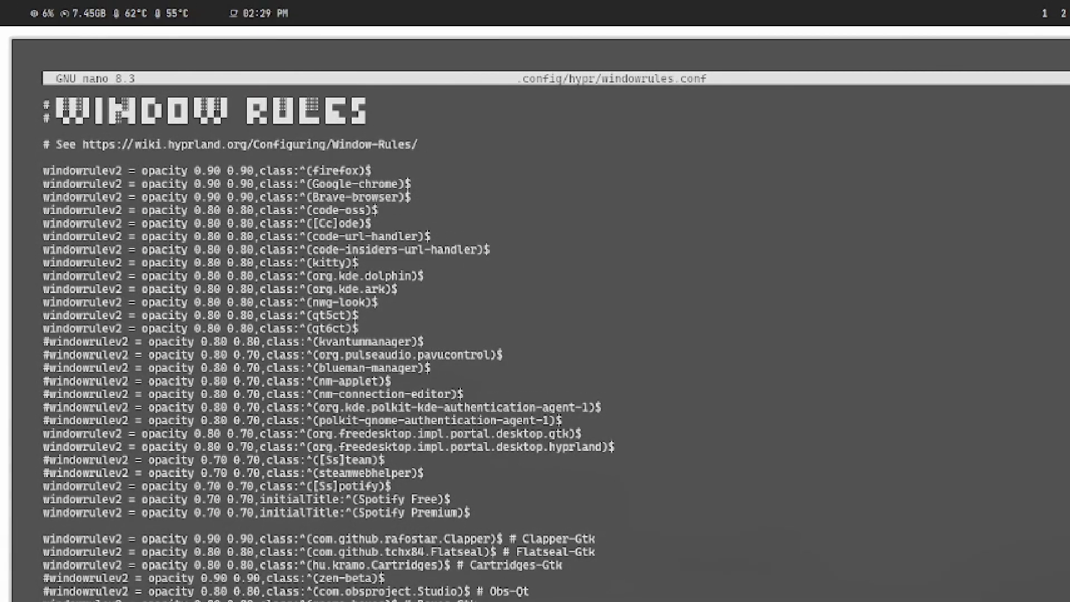
{"action": "key", "text": "Right"}
{"action": "key", "text": "Right"}
{"action": "key", "text": "Right"}
{"action": "key", "text": "Right"}
{"action": "key", "text": "Right"}
{"action": "key", "text": "Right"}
{"action": "key", "text": "Right"}
{"action": "key", "text": "Right"}
{"action": "key", "text": "Right"}
{"action": "key", "text": "Right"}
{"action": "key", "text": "Right"}
{"action": "key", "text": "Right"}
{"action": "key", "text": "Right"}
{"action": "key", "text": "Right"}
{"action": "key", "text": "Right"}
{"action": "key", "text": "Right"}
{"action": "key", "text": "Right"}
{"action": "key", "text": "Right"}
{"action": "key", "text": "Right"}
{"action": "key", "text": "Right"}
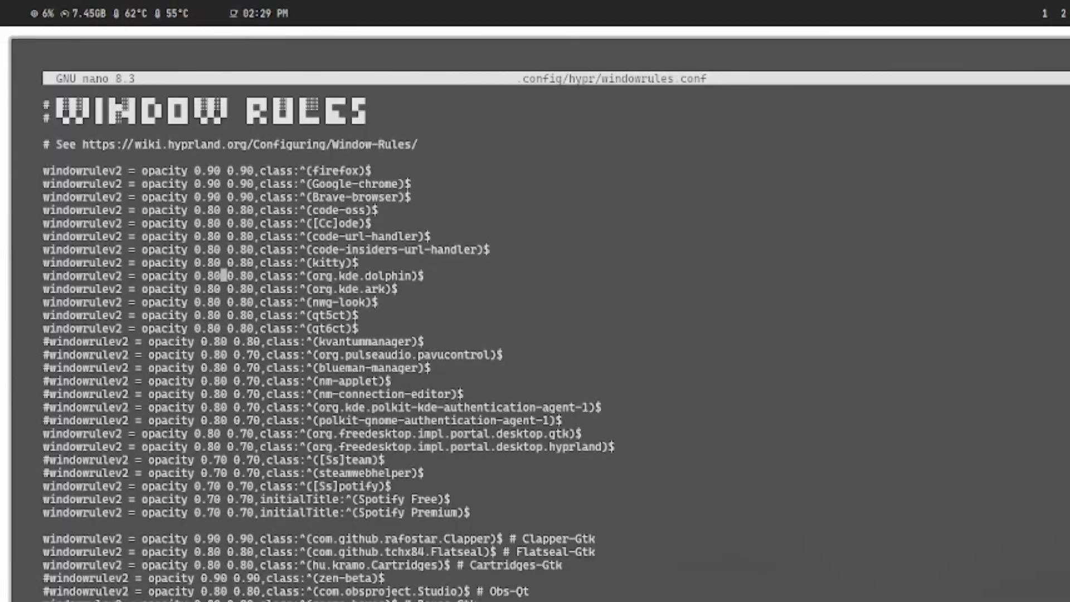
{"action": "key", "text": "Left"}
{"action": "key", "text": "Left"}
{"action": "key", "text": "Left"}
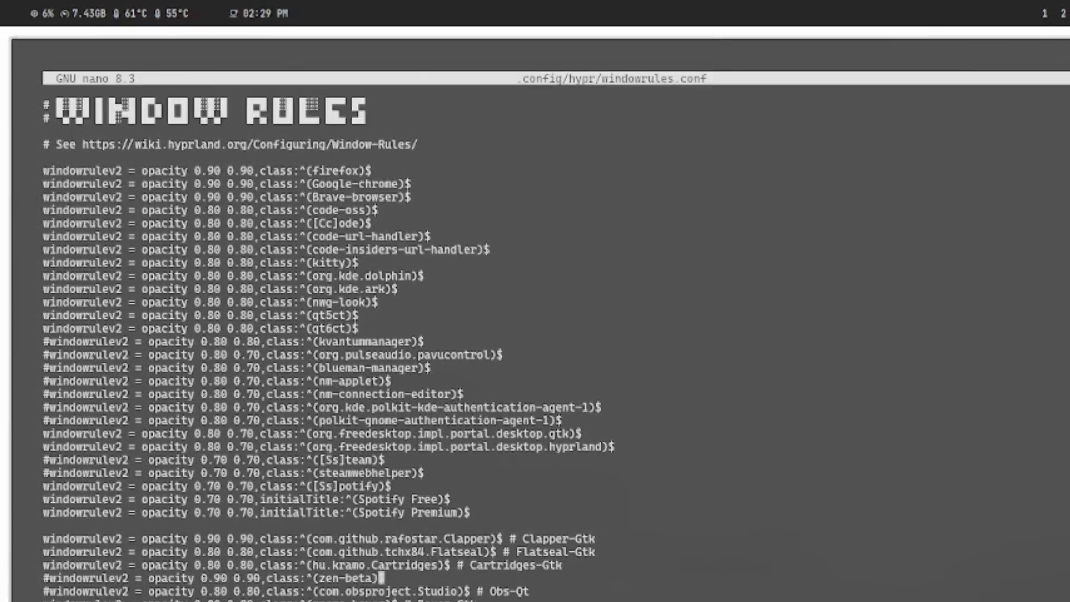
{"action": "key", "text": "Left"}
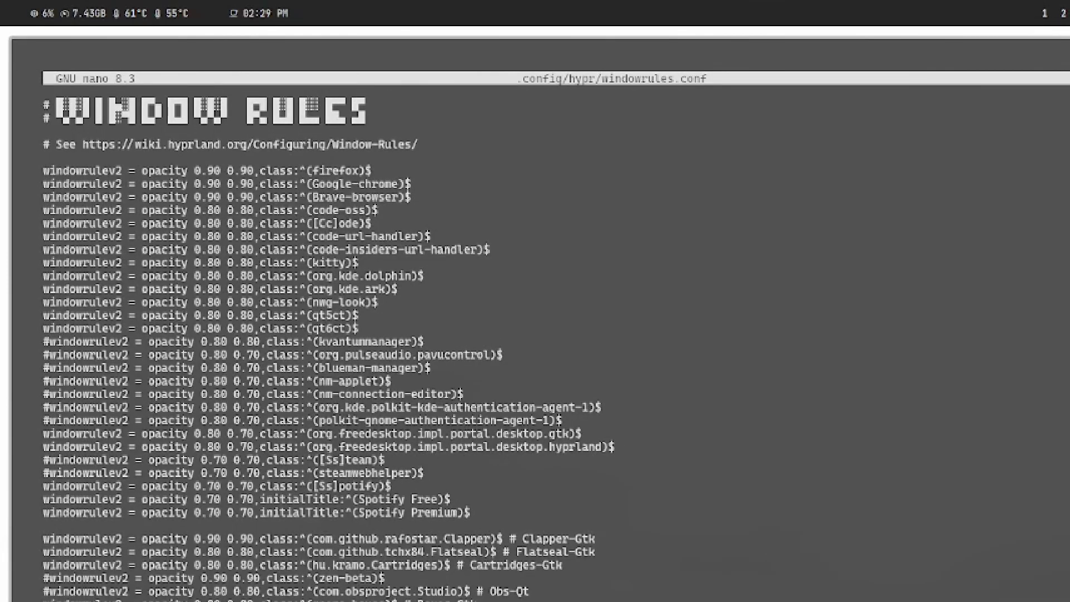
{"action": "key", "text": "Left"}
{"action": "key", "text": "Left"}
{"action": "key", "text": "Left"}
{"action": "key", "text": "Left"}
{"action": "key", "text": "Left"}
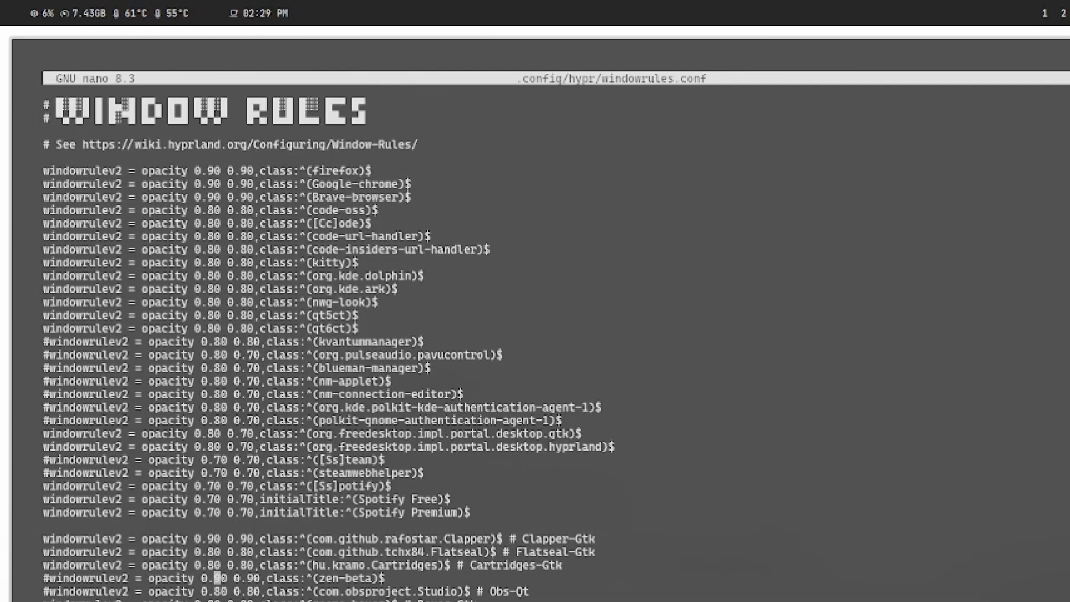
{"action": "key", "text": "Right"}
{"action": "key", "text": "Right"}
{"action": "key", "text": "Left"}
{"action": "key", "text": "Left"}
{"action": "key", "text": "Left"}
{"action": "key", "text": "Left"}
{"action": "key", "text": "Left"}
{"action": "key", "text": "Left"}
{"action": "key", "text": "Left"}
{"action": "key", "text": "Left"}
{"action": "key", "text": "Left"}
{"action": "key", "text": "Left"}
{"action": "key", "text": "Left"}
{"action": "key", "text": "Left"}
{"action": "key", "text": "Left"}
{"action": "key", "text": "Left"}
{"action": "key", "text": "Left"}
{"action": "key", "text": "Left"}
{"action": "key", "text": "Left"}
{"action": "key", "text": "Left"}
{"action": "key", "text": "Left"}
{"action": "key", "text": "Left"}
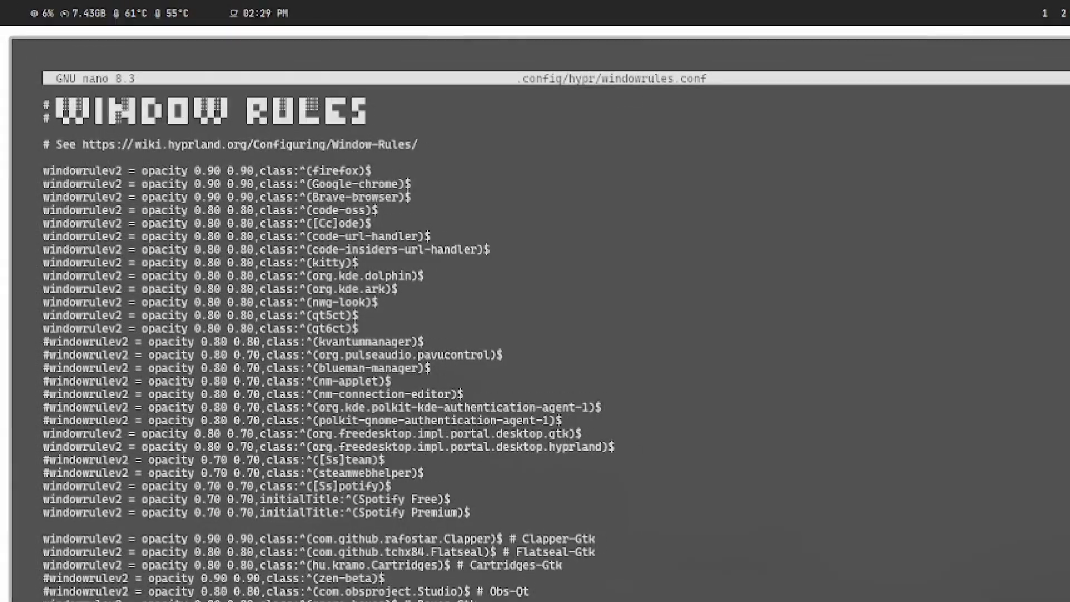
{"action": "key", "text": "BackSpace"}
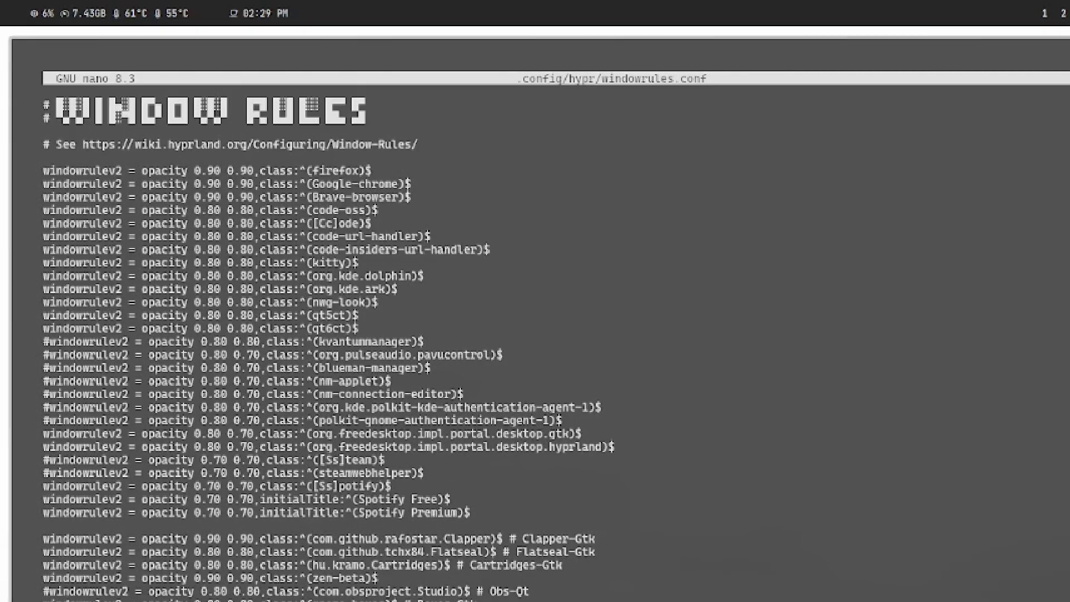
- Save windowrules.conf, exit nano and close the terminal to return to Zen Browser
{"action": "key", "text": "ctrl+s"}
{"action": "key", "text": "ctrl+x"}
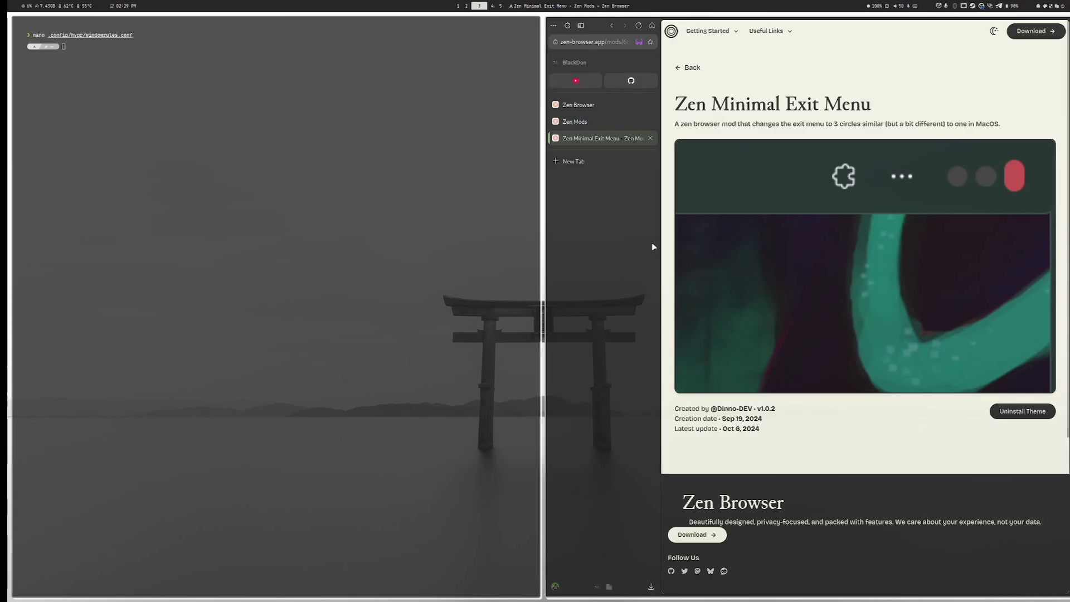
{"action": "key", "text": "super+q"}
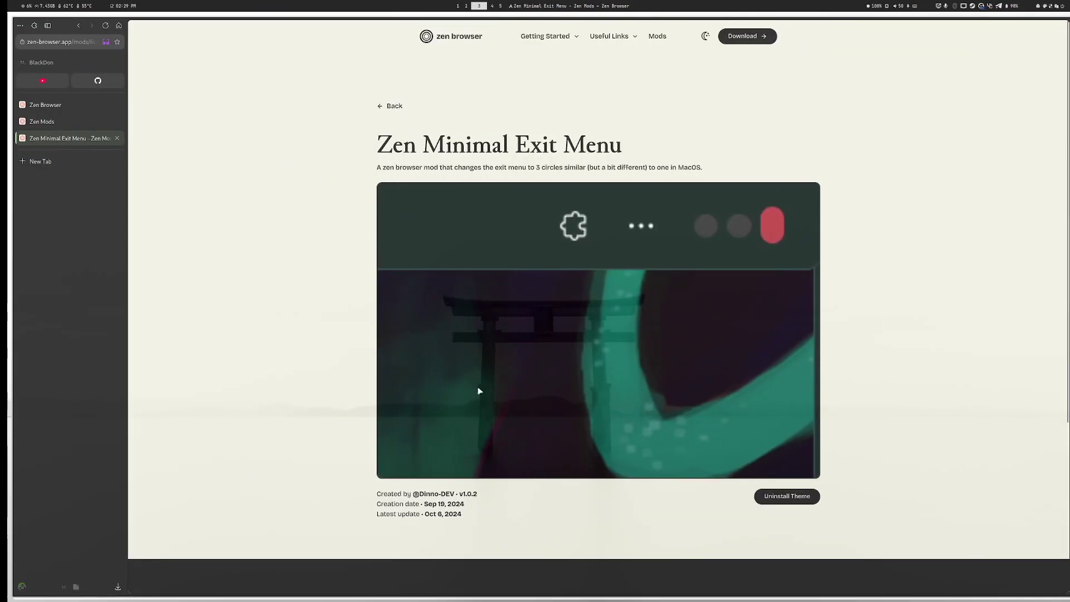